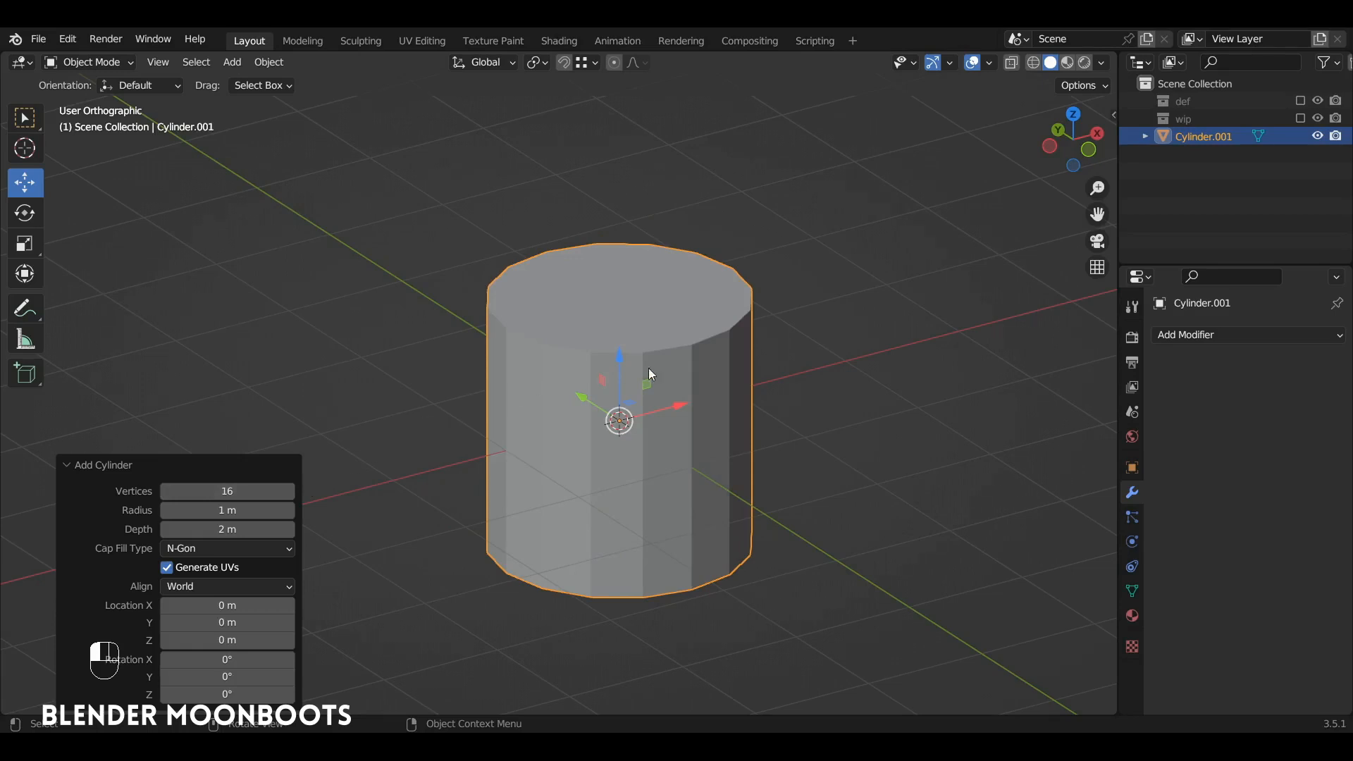
Knife-cut the cylinder's top face straight across between two rim vertices on its front side, parallel to the X axis.
key("Tab")
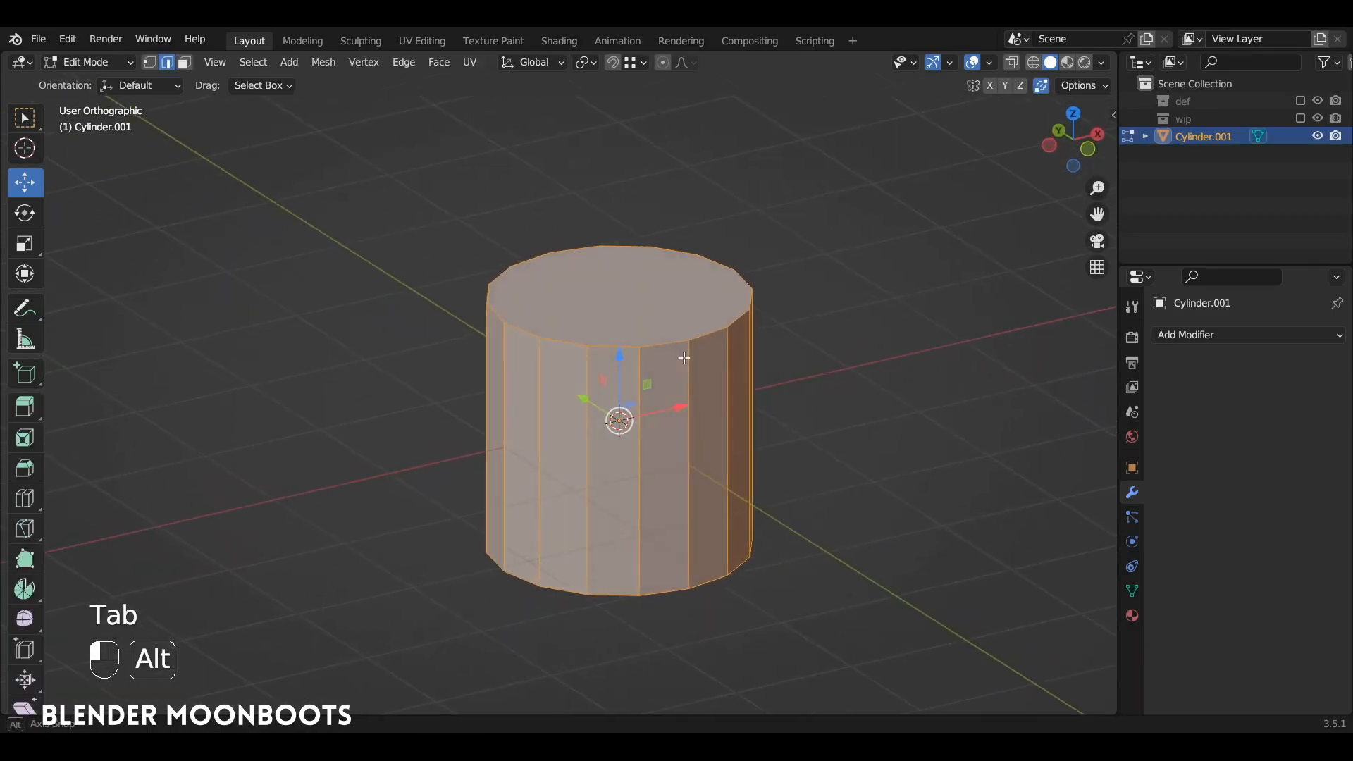
key("KP_7")
left_click_drag(592, 445, 503, 440, "alt+shift")
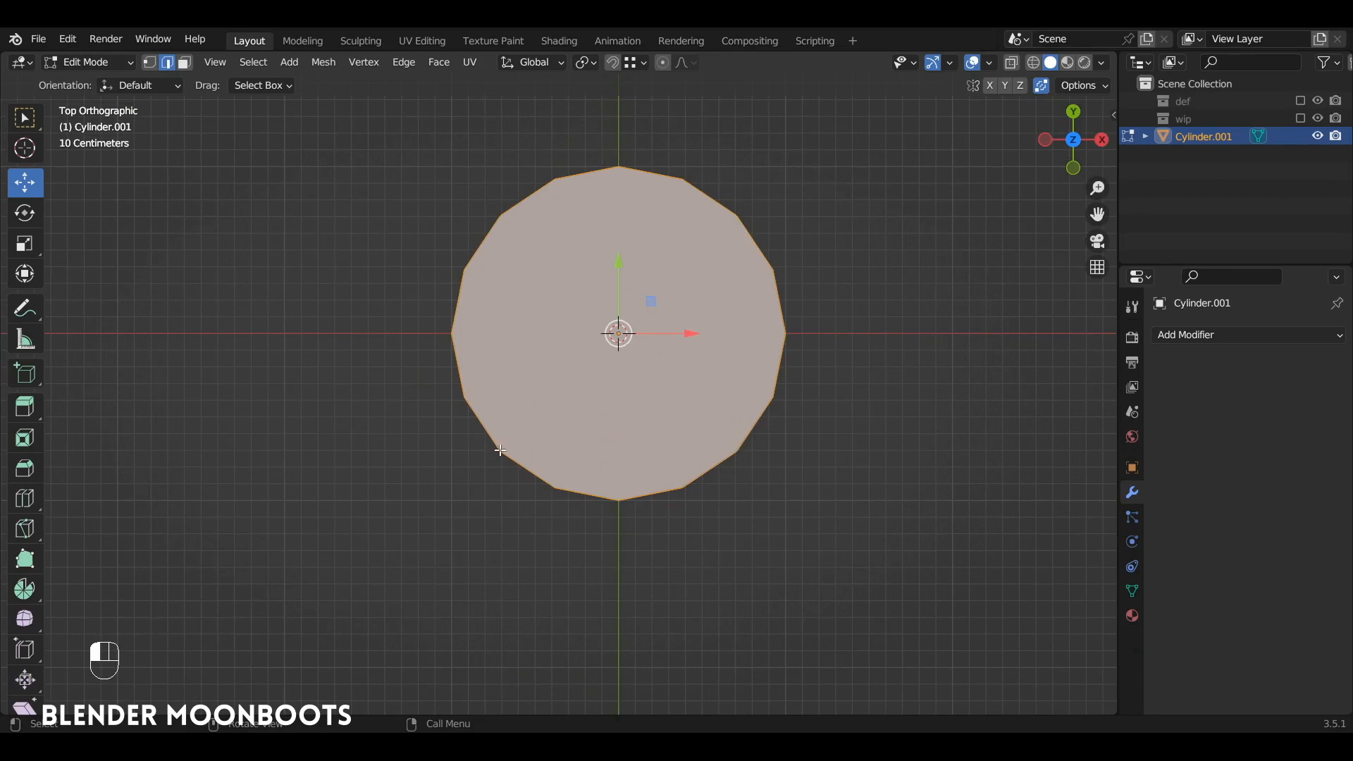
key("k")
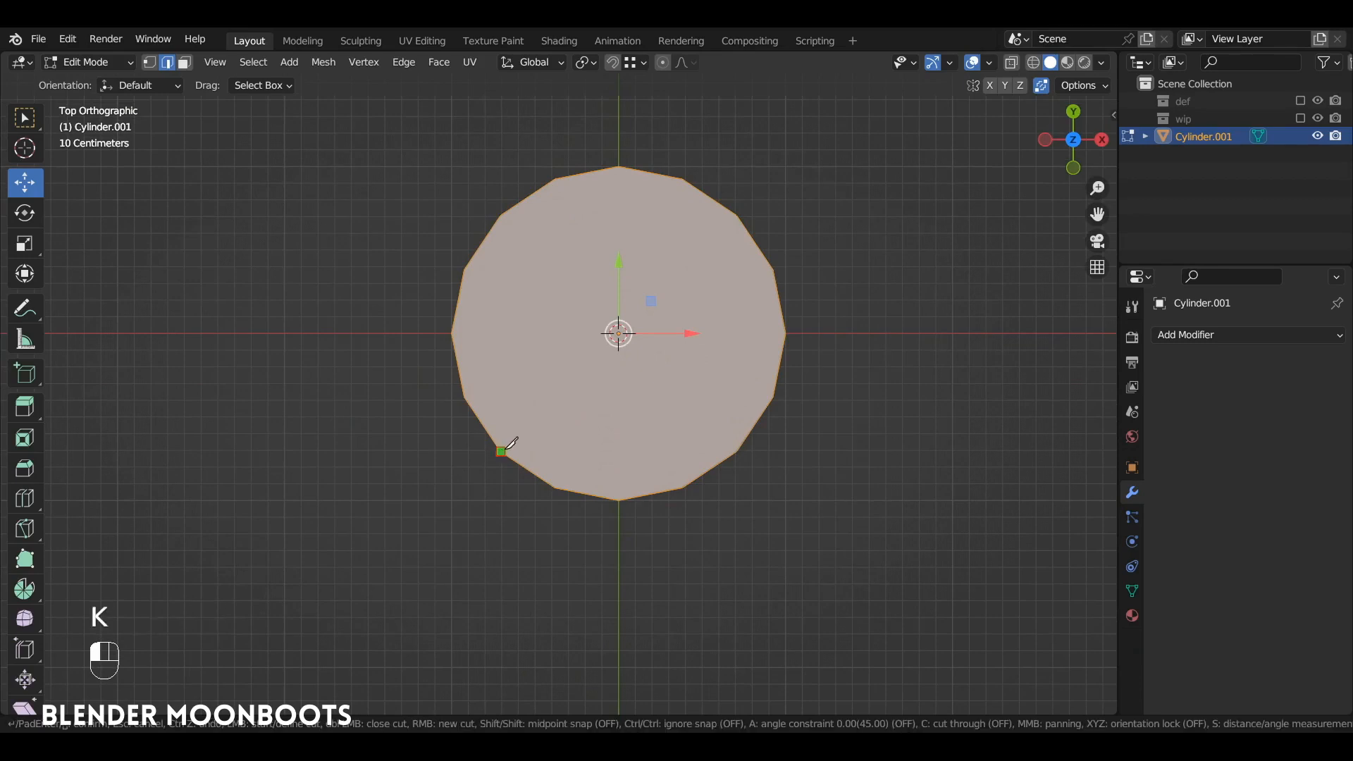
key("a")
left_click(501, 451)
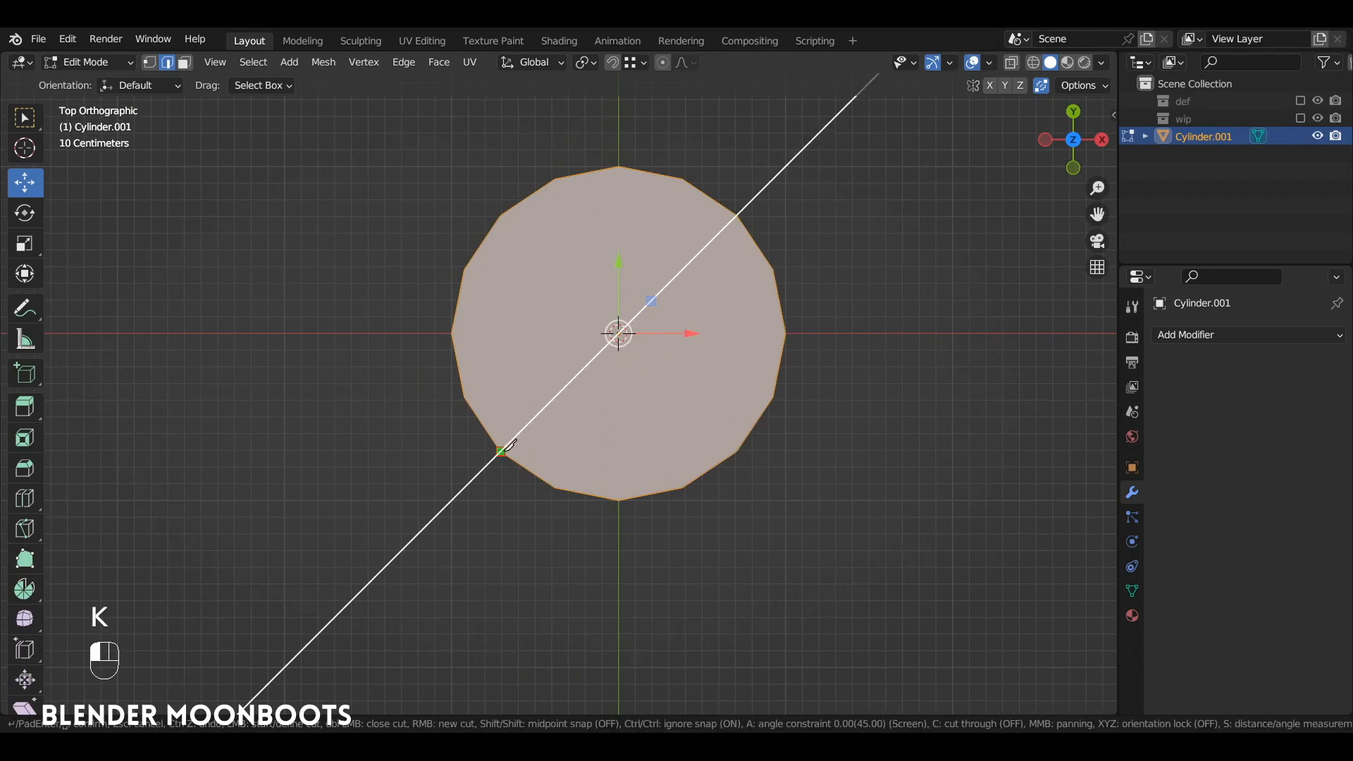
left_click(738, 450)
key("Return")
left_click_drag(740, 448, 620, 342, "alt")
key("1")
key("alt+a")
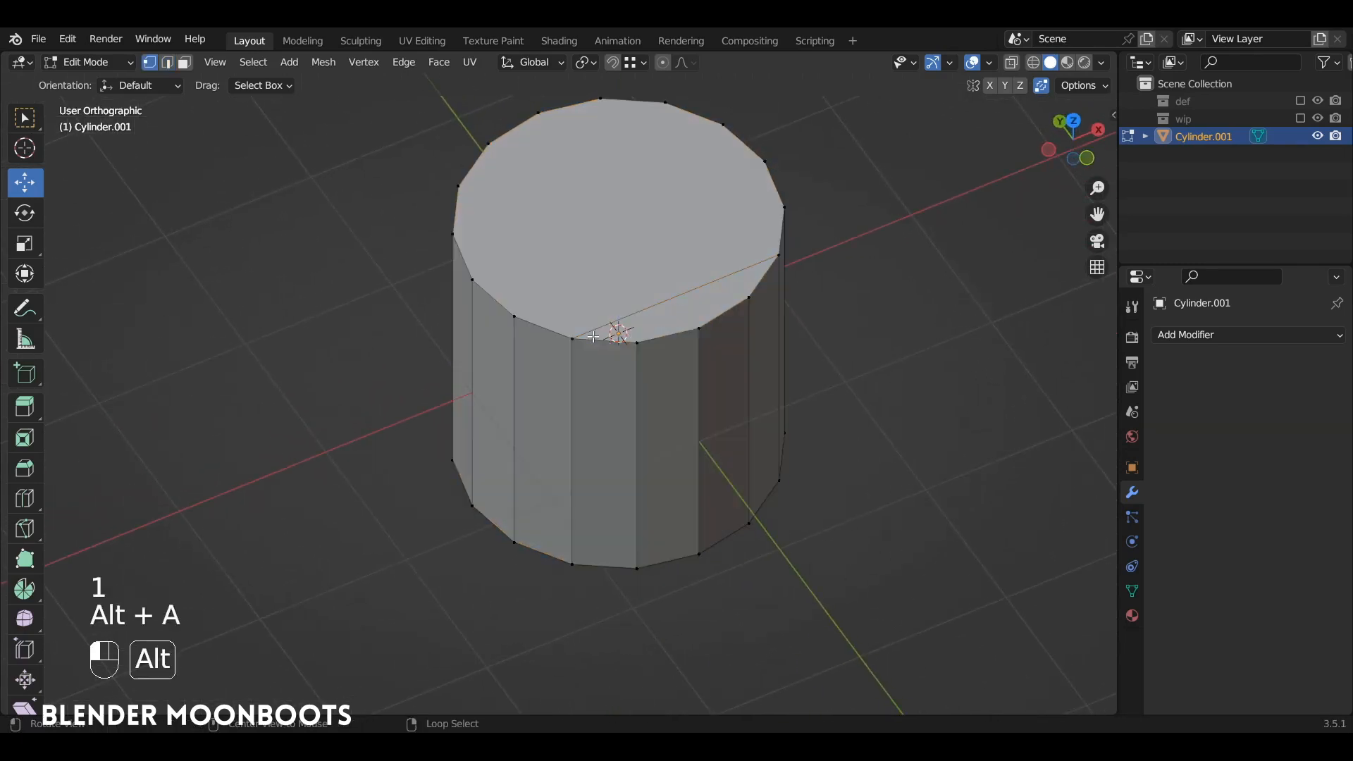
From the front view, knife-cut vertically through the whole cylinder along its centre line, using angle constraint and cut-through.
left_click_drag(777, 259, 699, 245, "alt")
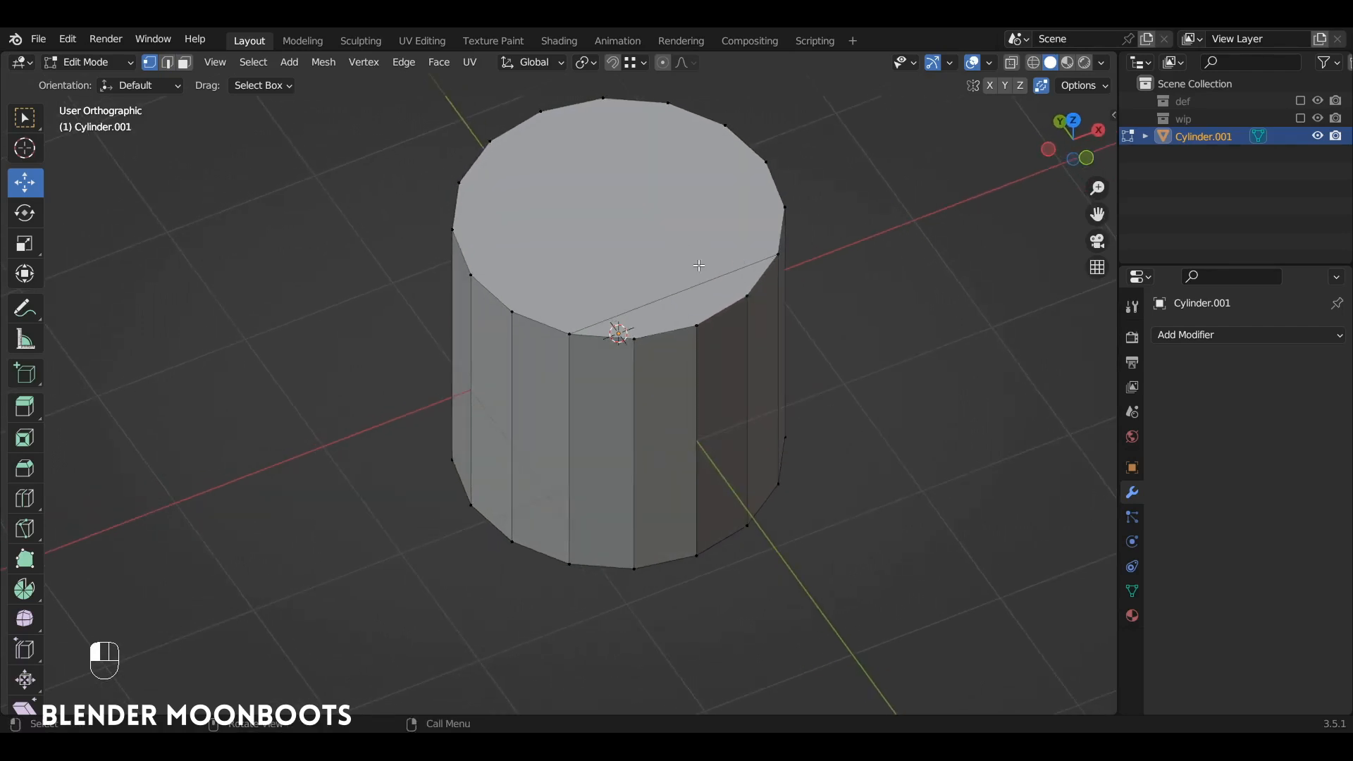
key("KP_1")
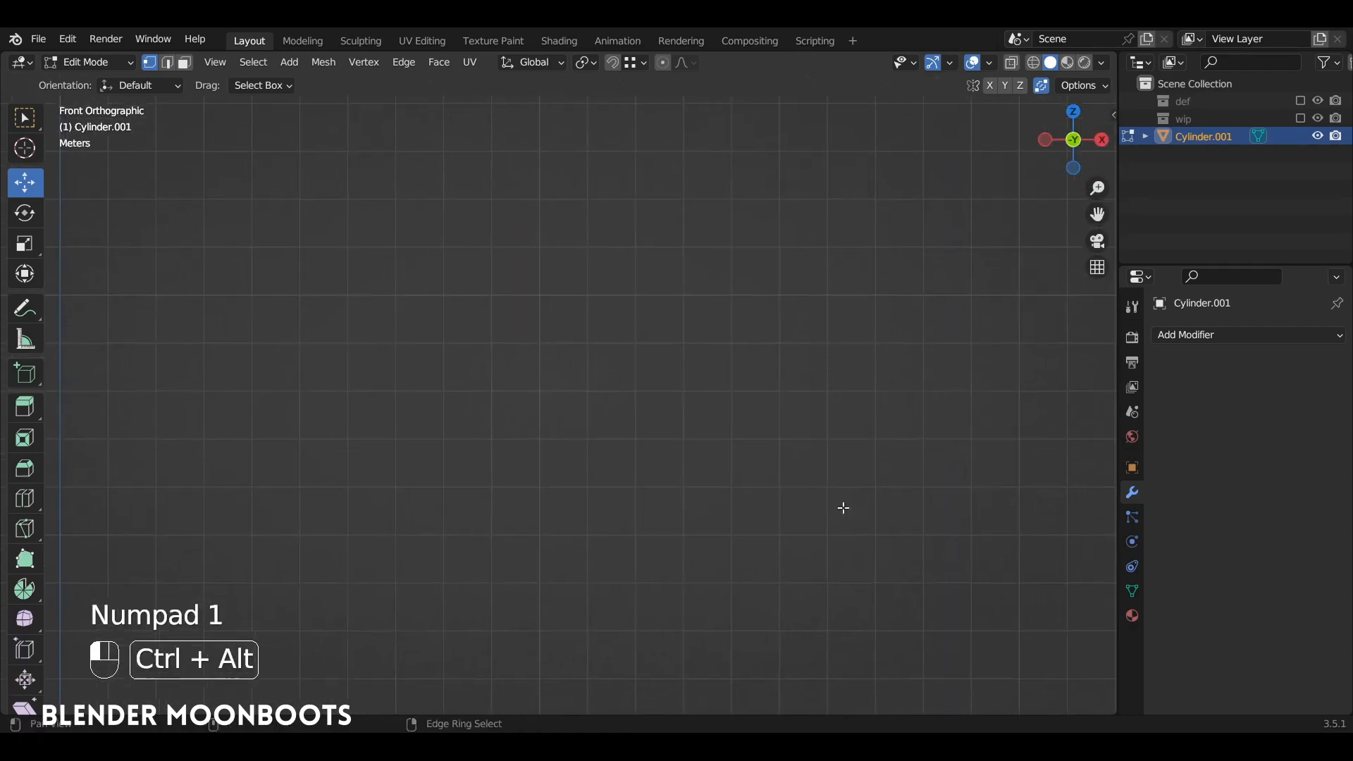
left_click_drag(844, 508, 743, 192, "ctrl+alt")
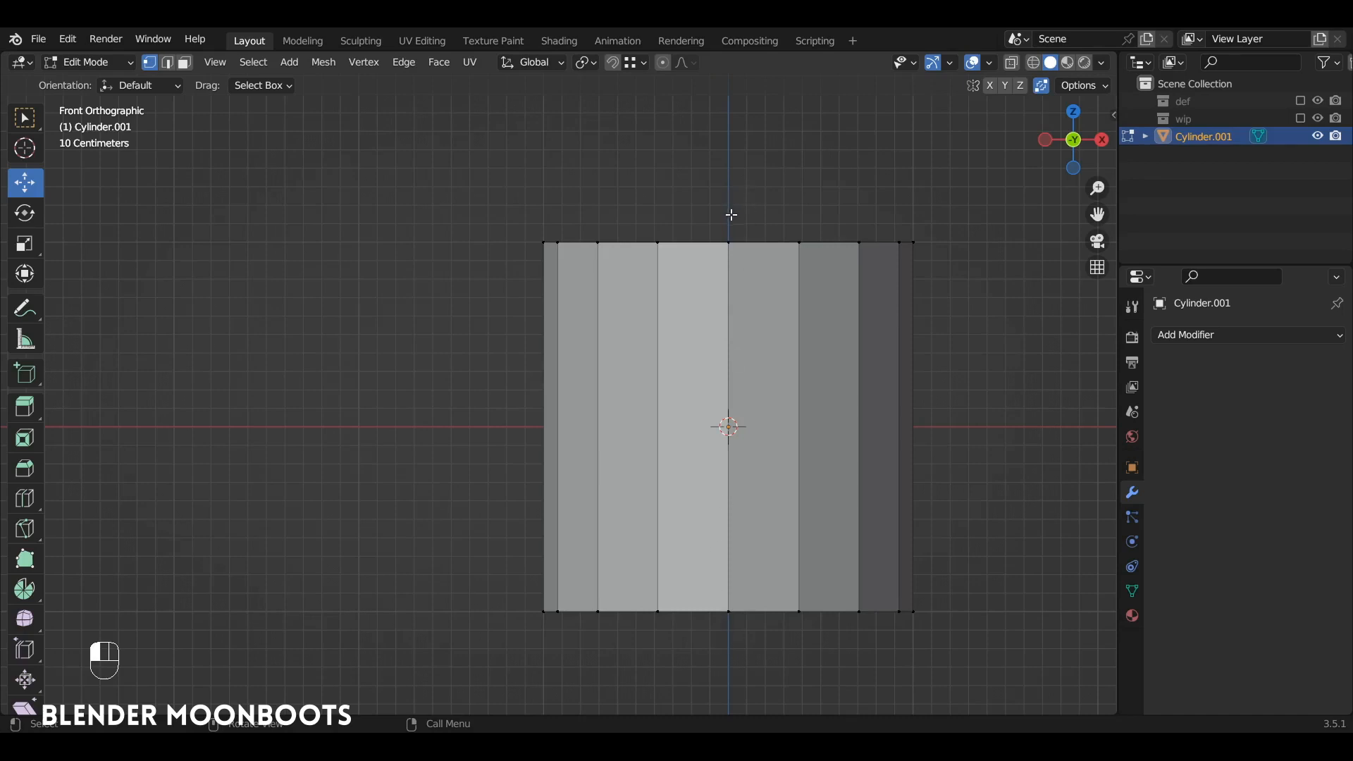
key("k")
key("a")
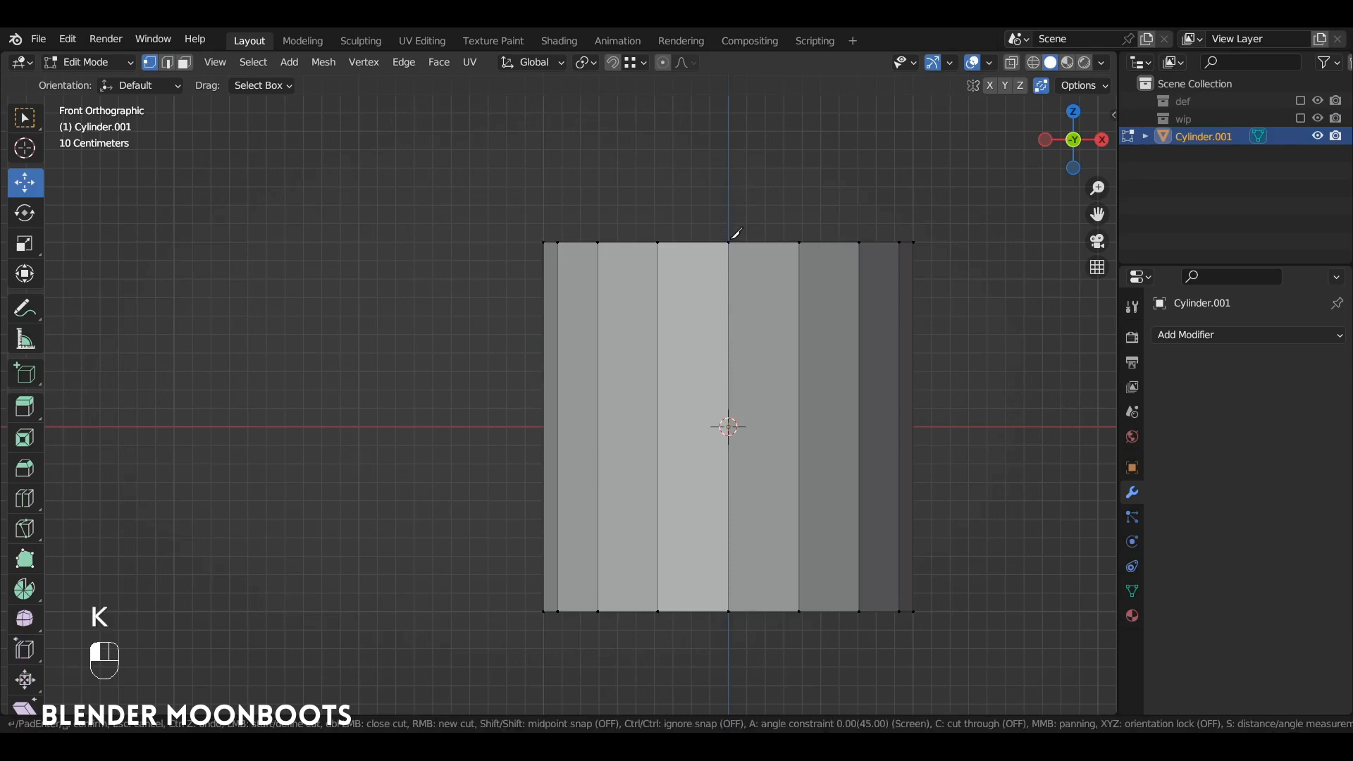
left_click(729, 242)
left_click(728, 611)
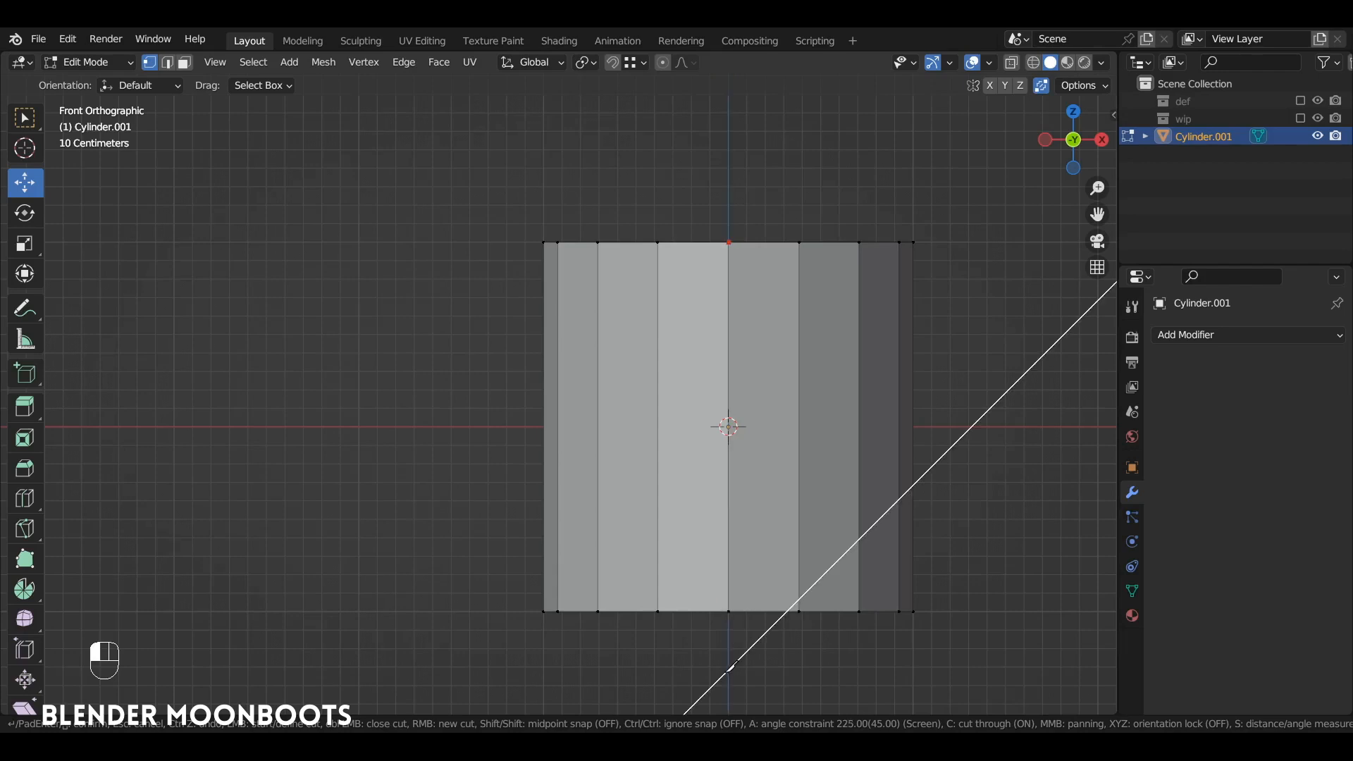
key("Return")
middle_click_drag(720, 679, 838, 253)
Delete all vertices of the cylinder's positive-X half, selecting them through the mesh with X-ray.
key("KP_1")
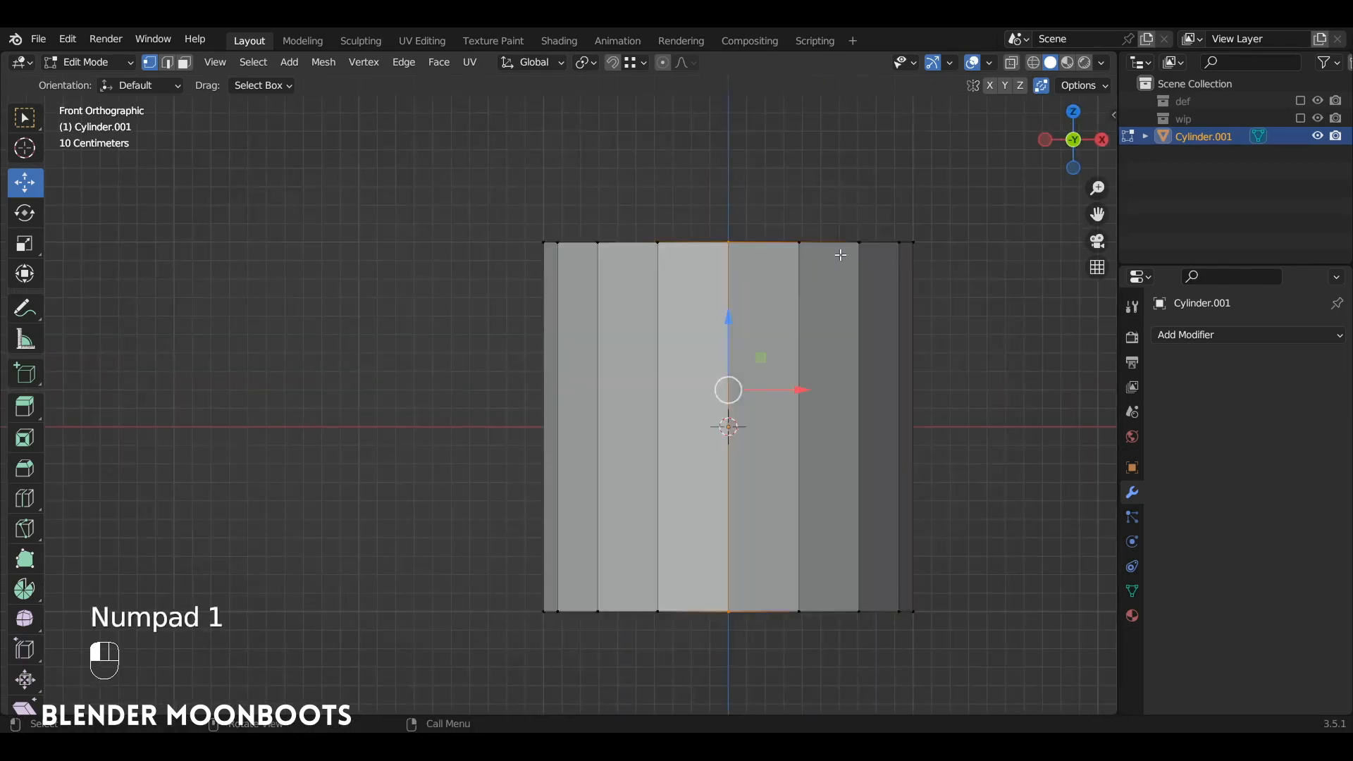
key("alt+z")
mouse_move(987, 168)
left_mouse_down()
mouse_move(854, 417)
mouse_move(771, 687)
mouse_move(776, 618)
left_mouse_up()
key("x")
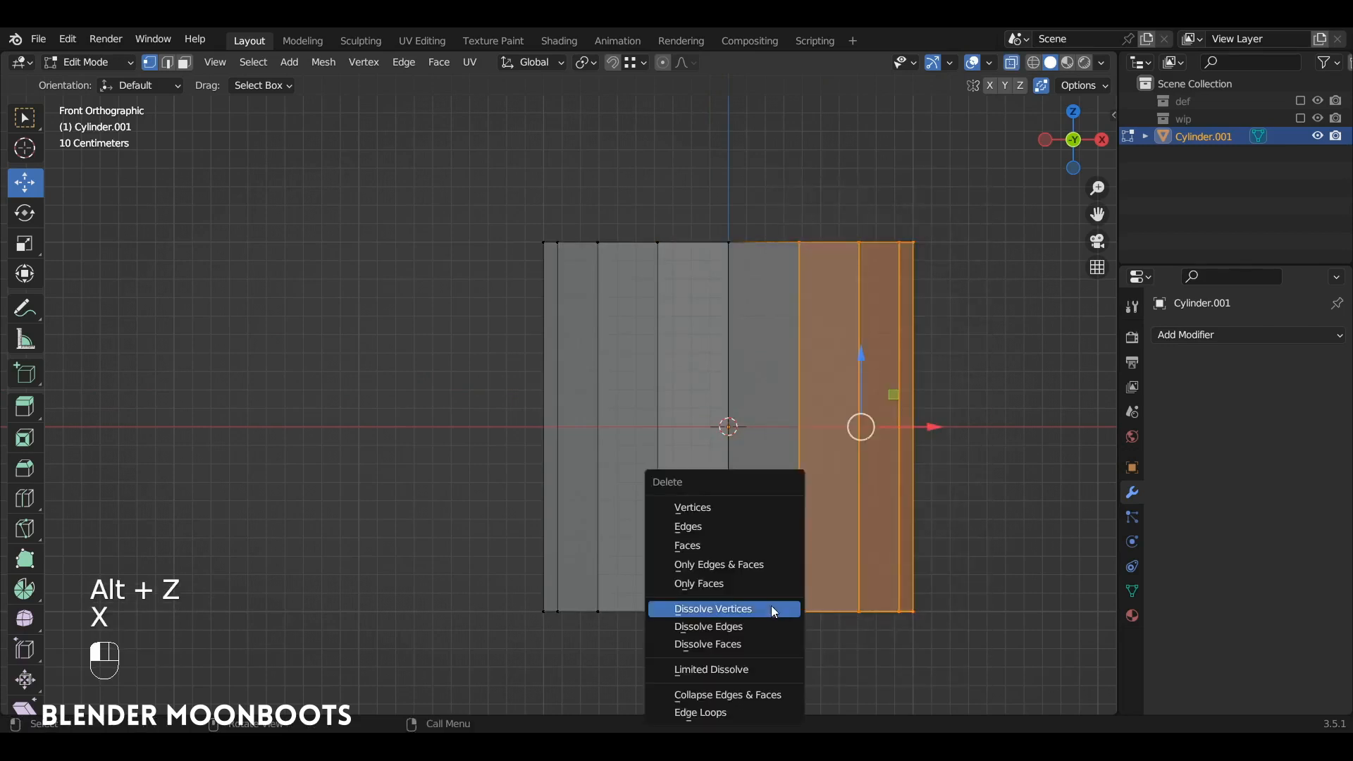
left_click(757, 508)
middle_click_drag(758, 504, 995, 400, "alt")
key("alt+z")
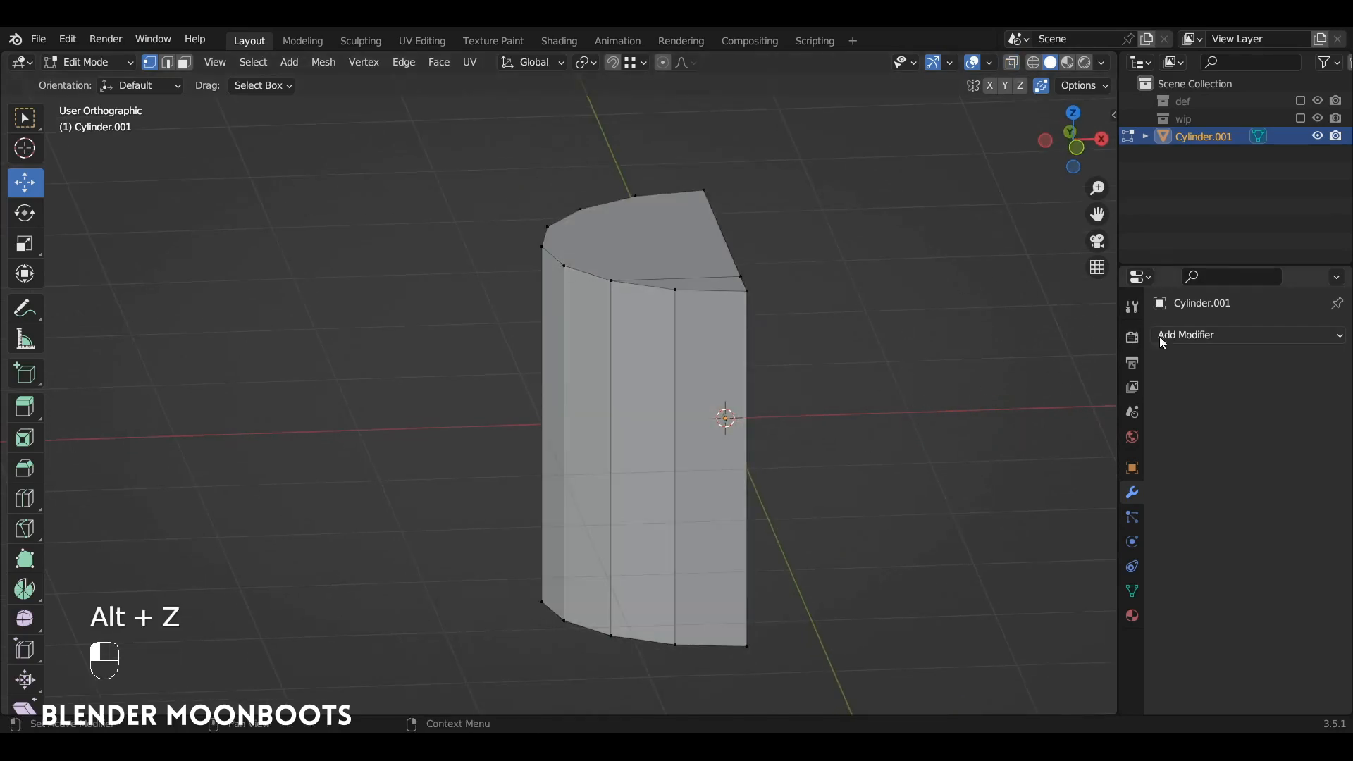
Add a Mirror modifier on the X axis with clipping to restore the missing half.
left_click(1183, 335)
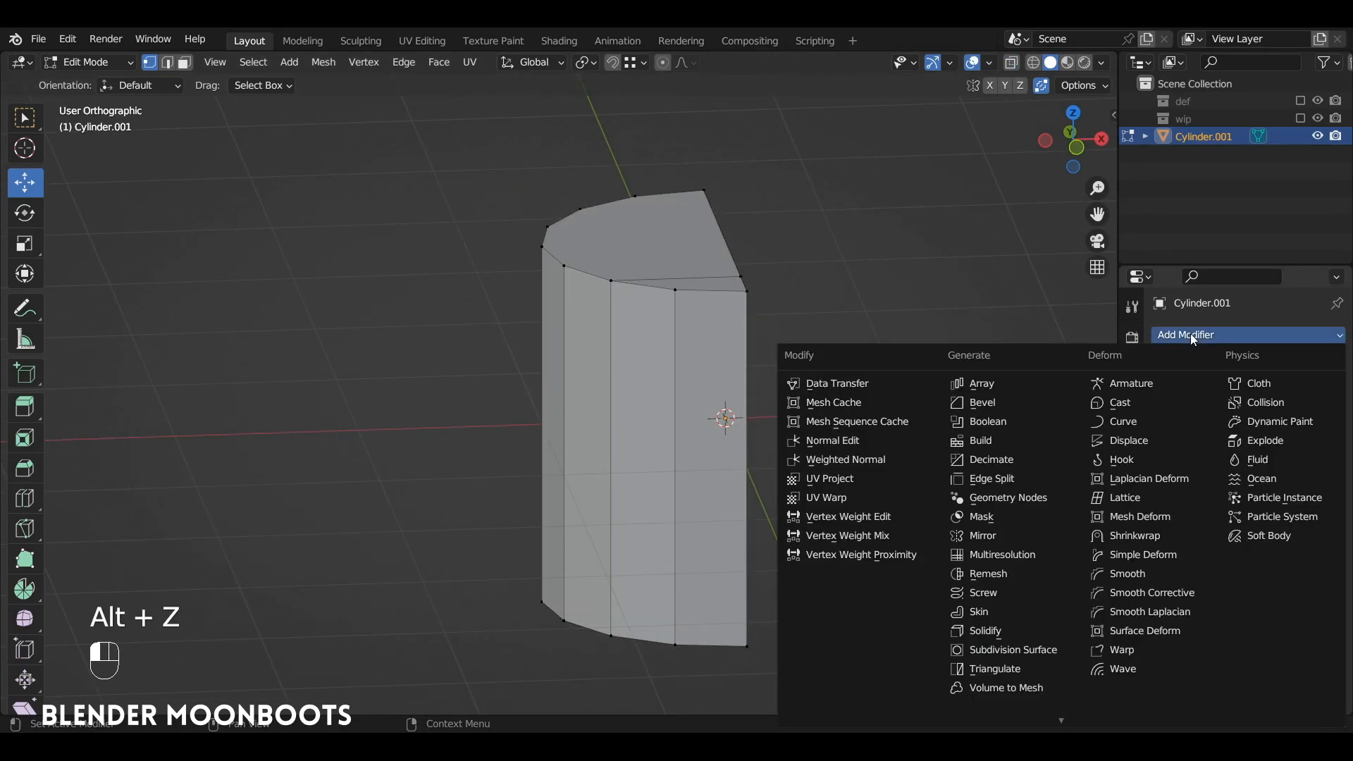
left_click(1007, 537)
middle_click_drag(924, 452, 923, 453, "alt")
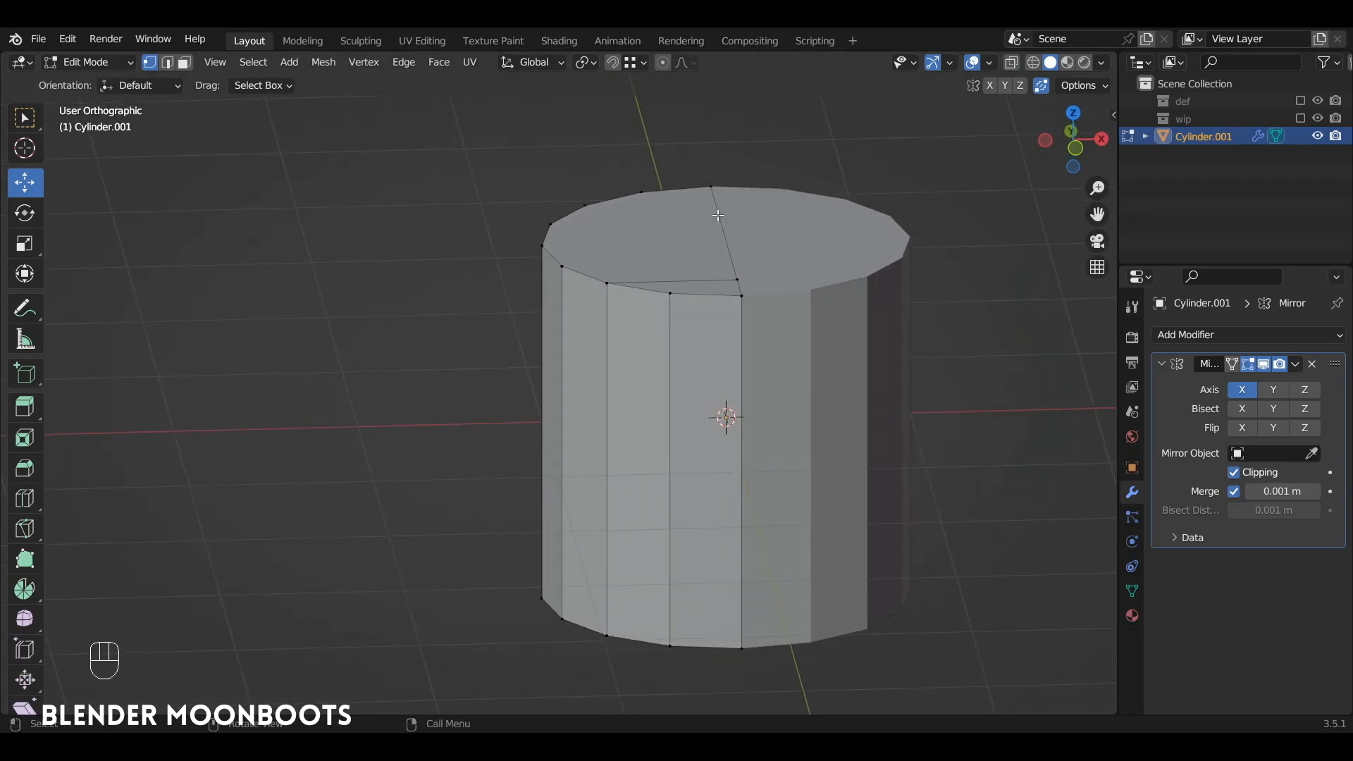
Extrude the larger part of the top face upward about 1.11 m to form a stepped notch.
middle_click_drag(763, 535, 694, 310, "alt")
key("3")
left_click(668, 269)
key("e")
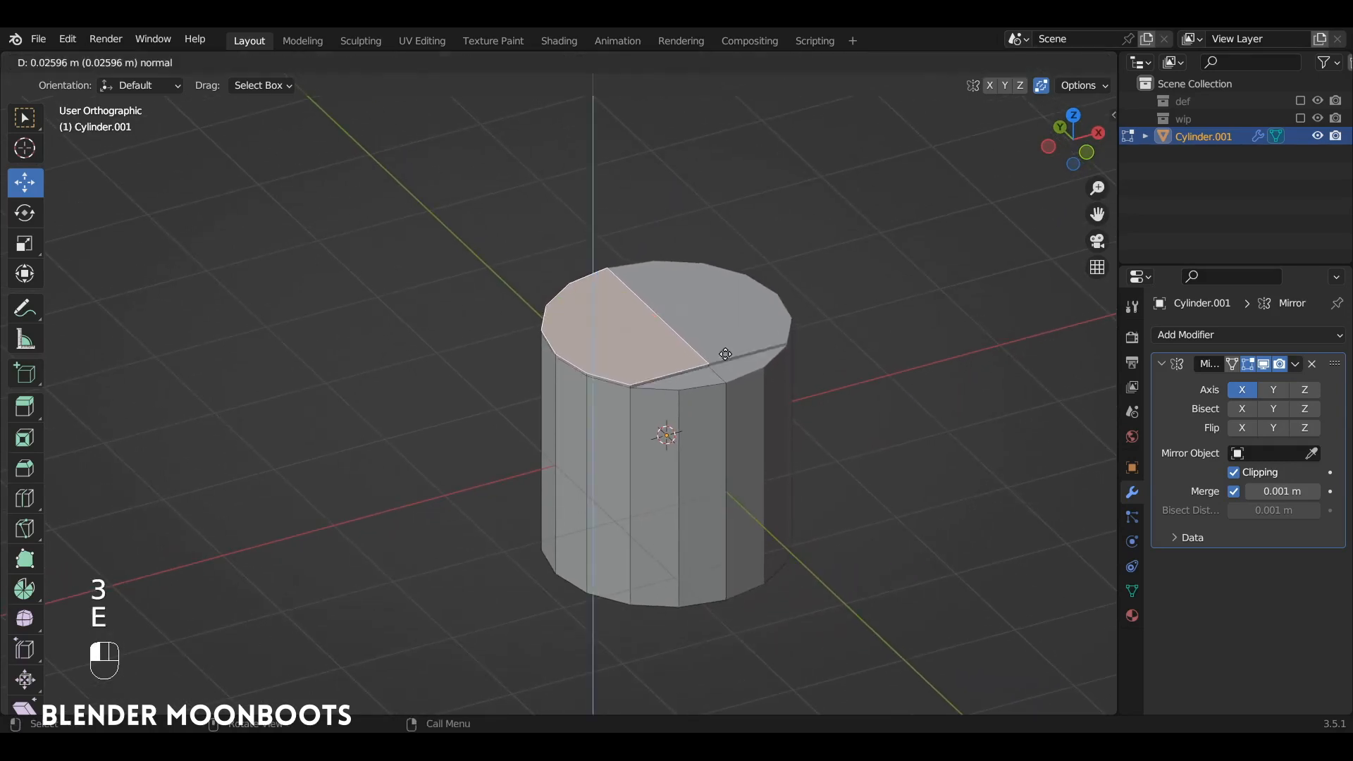
left_click(731, 236)
middle_click_drag(731, 236, 742, 318, "alt")
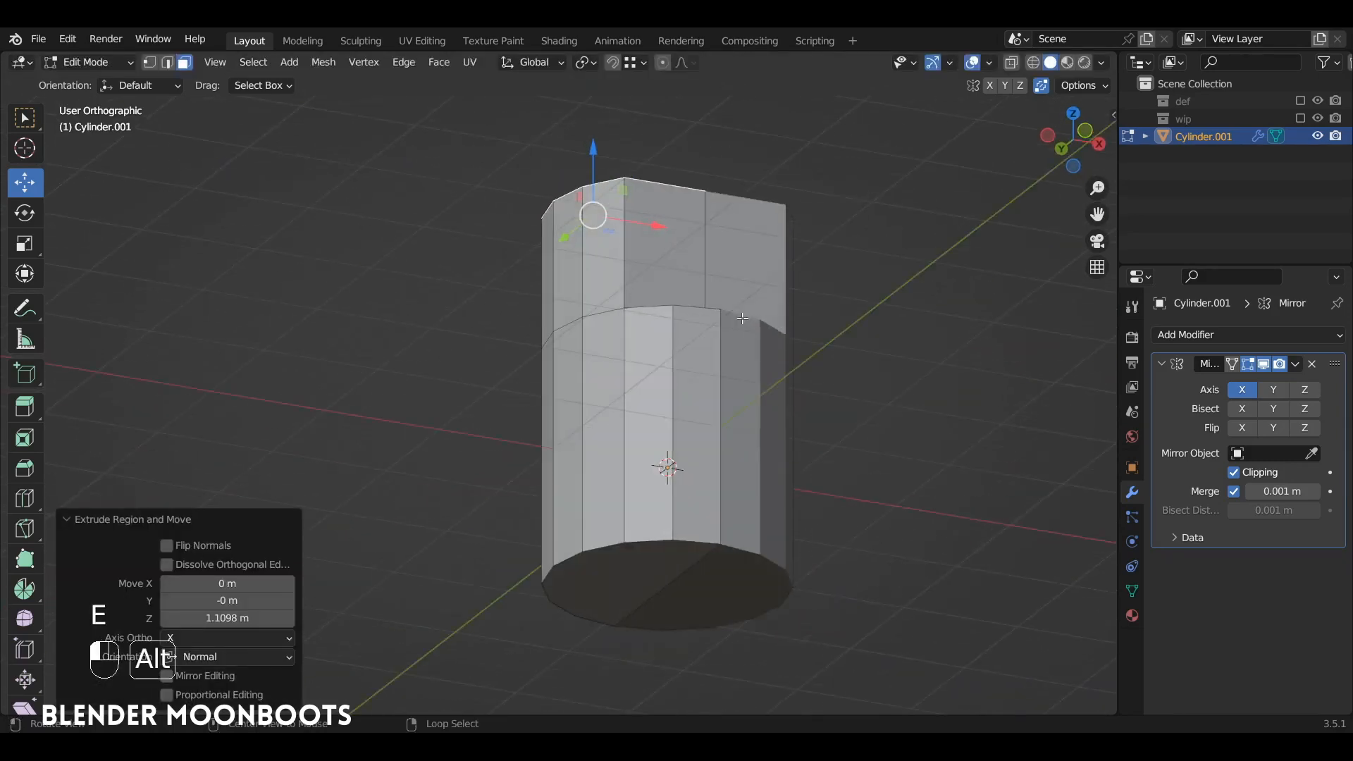
Bevel the borders of the raised top face and the bottom face with 2 segments, about 0.08 m wide.
left_click(663, 572, "shift")
middle_click_drag(662, 571, 702, 499, "alt")
key("ctrl+b")
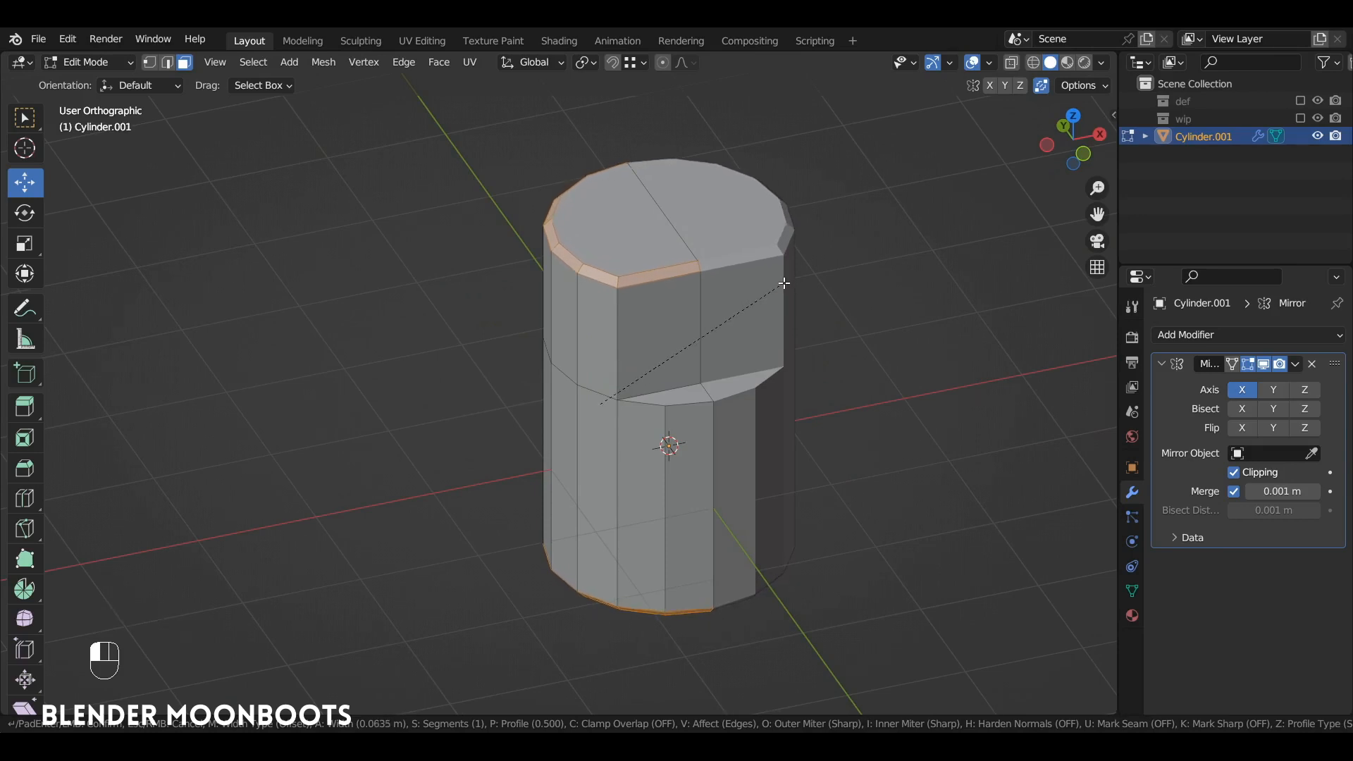
scroll(784, 281, "up", 1)
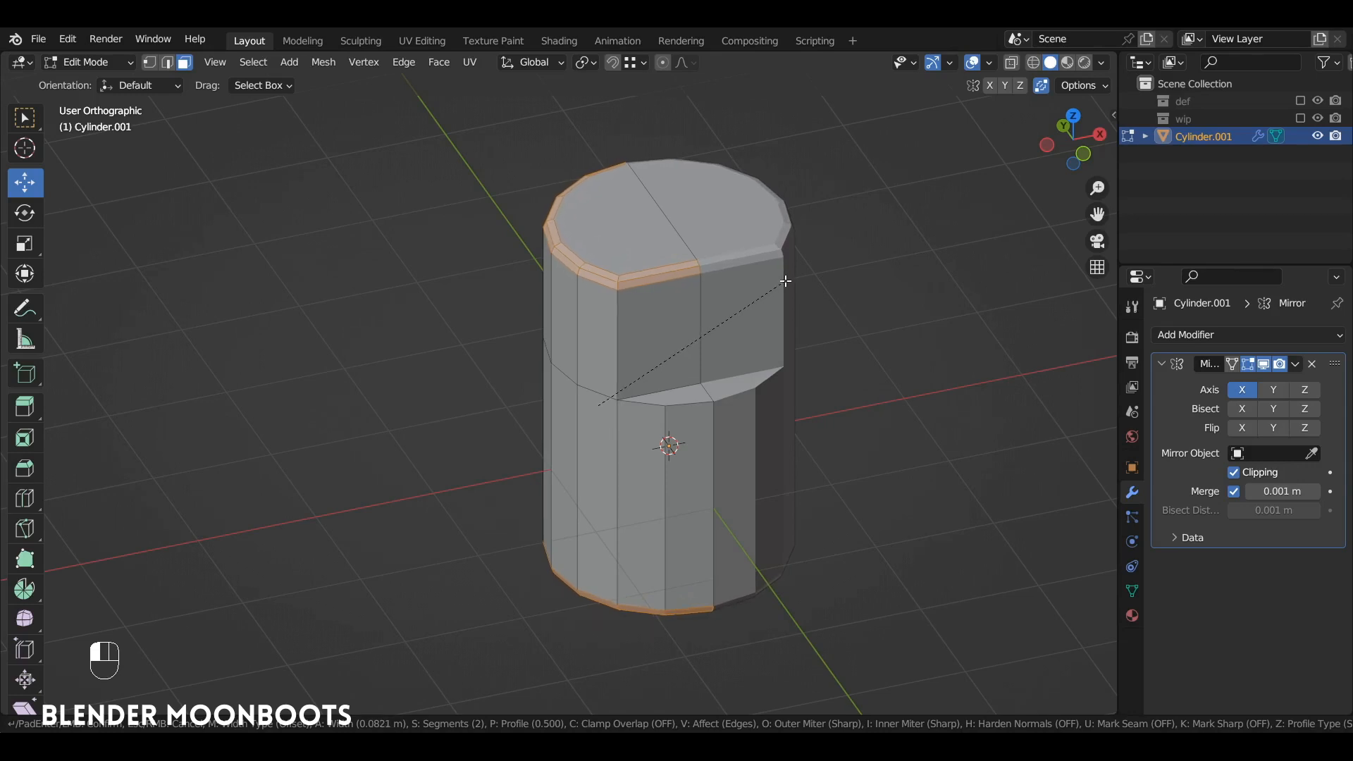
left_click(784, 282)
Shade the object smooth and add a Catmull-Clark Subdivision Surface modifier.
key("Tab")
right_click(731, 300)
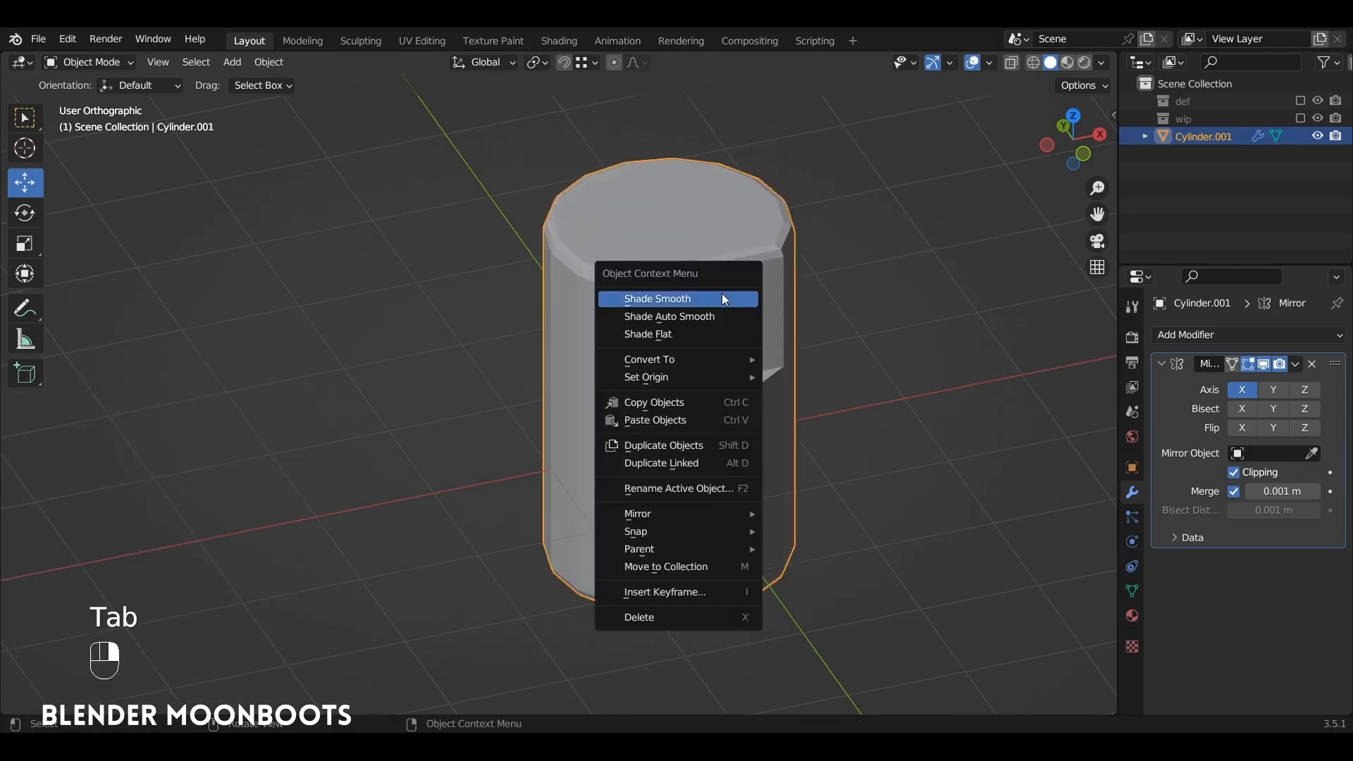
left_click(729, 306)
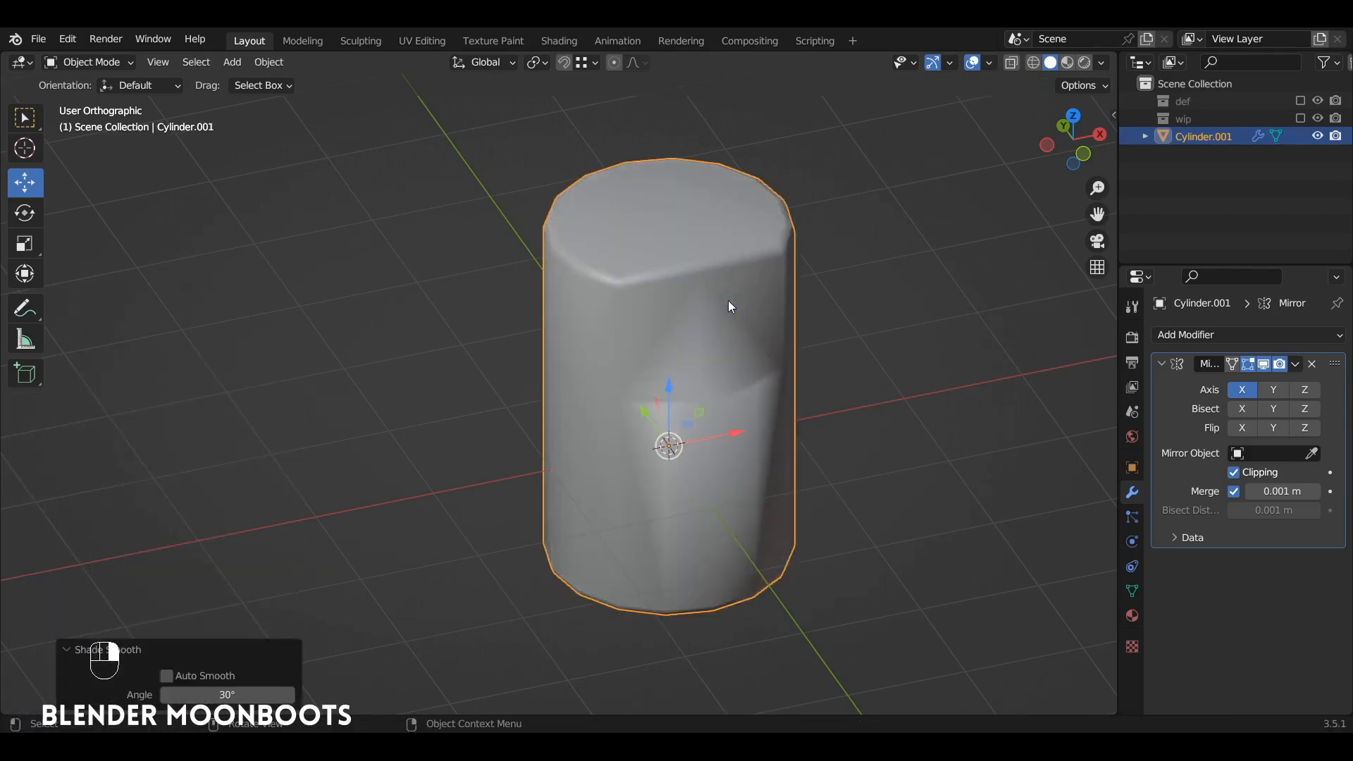
left_click(1174, 335)
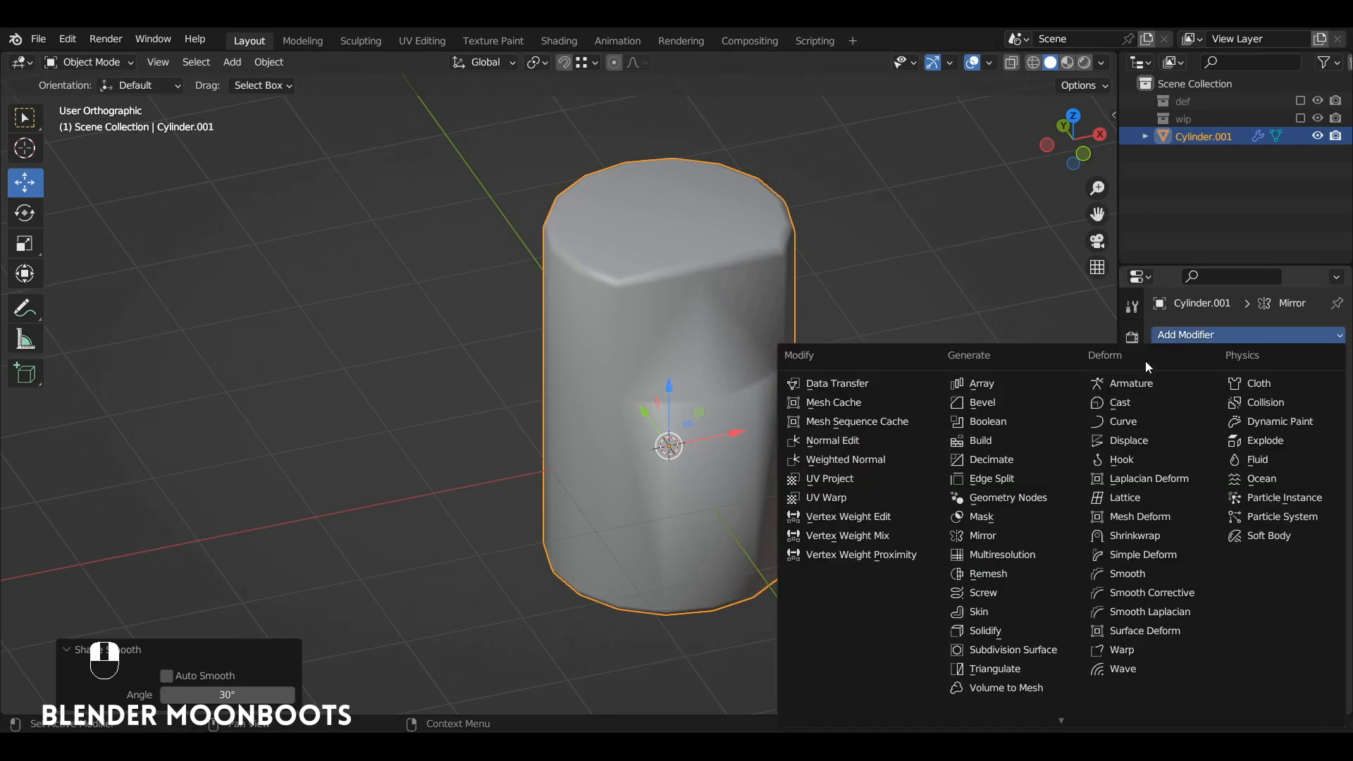
left_click(1038, 653)
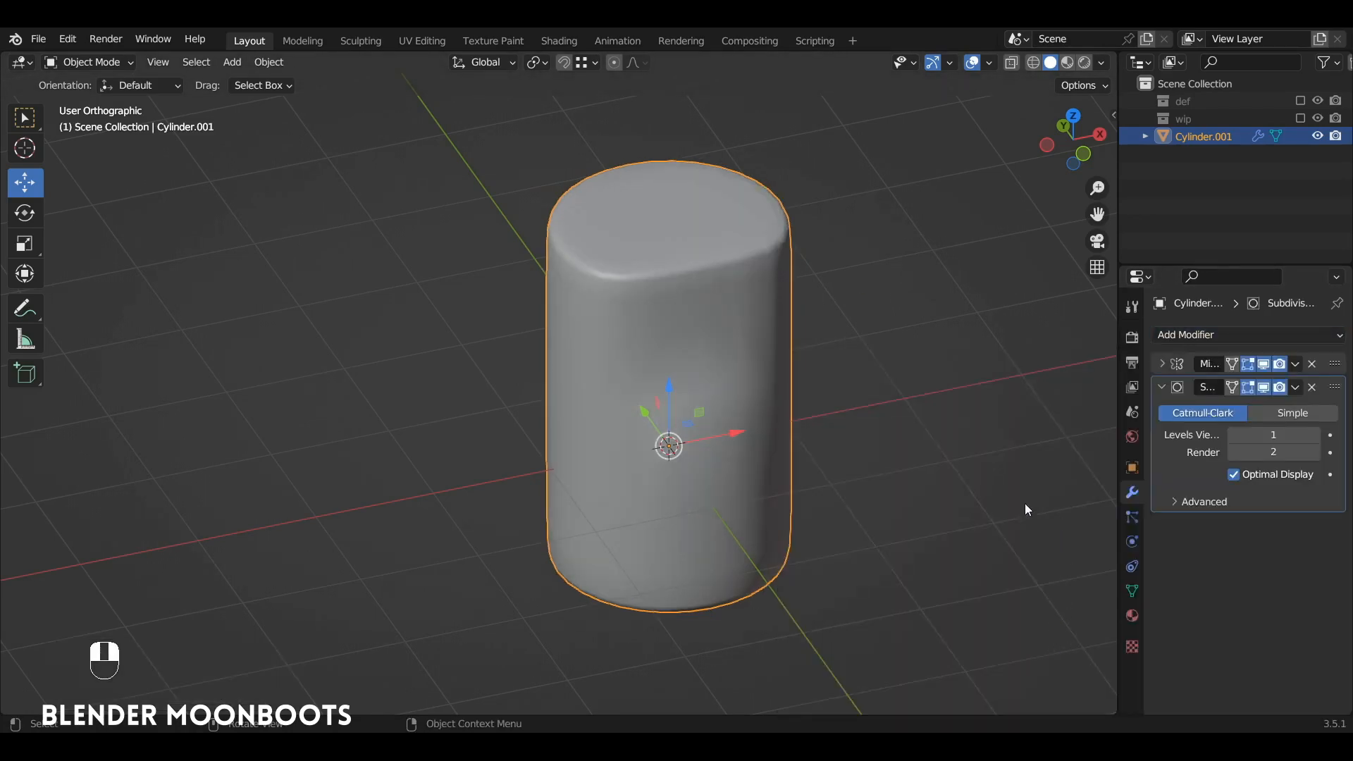
middle_click_drag(1024, 503, 840, 357, "alt")
key("Tab")
key("Tab")
middle_click_drag(742, 354, 729, 405, "alt")
Hide the subdivision in the viewport and bevel the notch's vertical corner, ledge edges and connecting side loop with 2 segments, about 0.03 m wide.
key("Tab")
left_click(1263, 387)
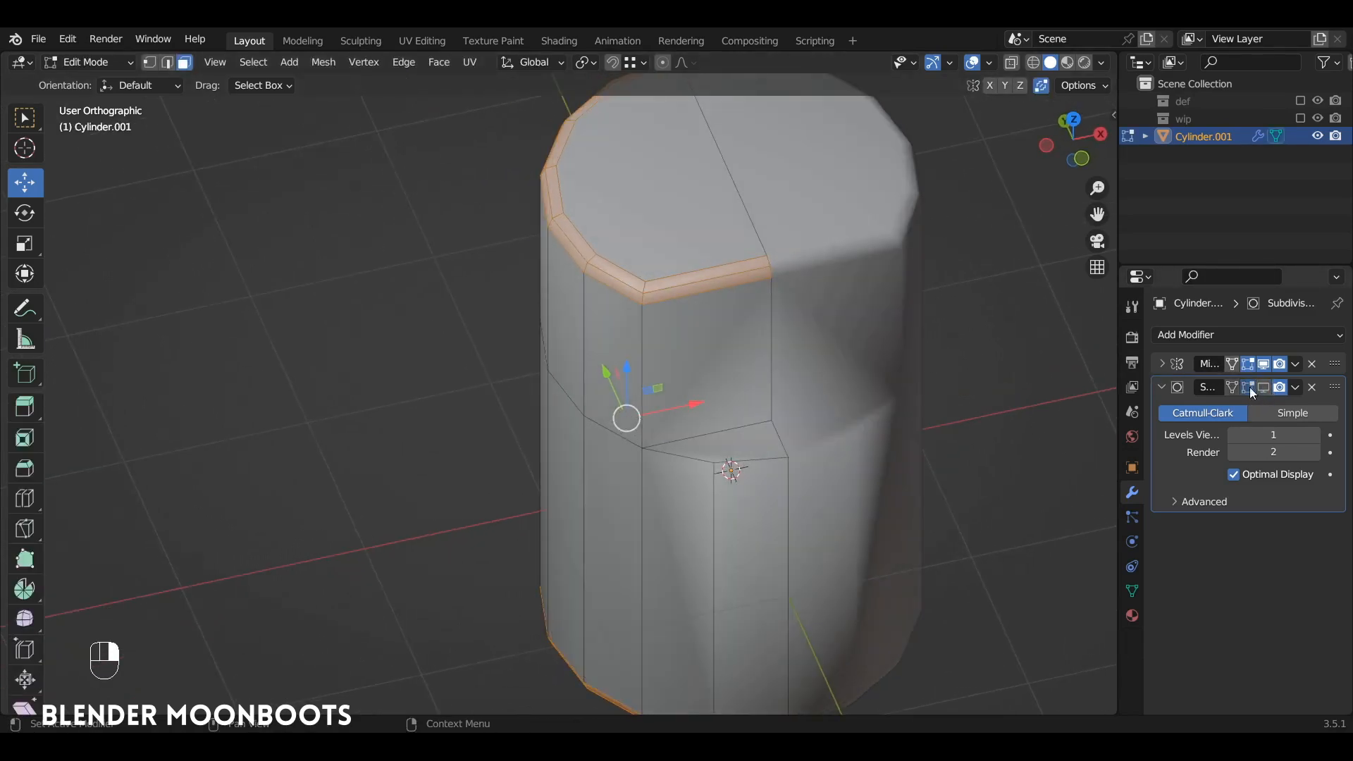
left_click(717, 435)
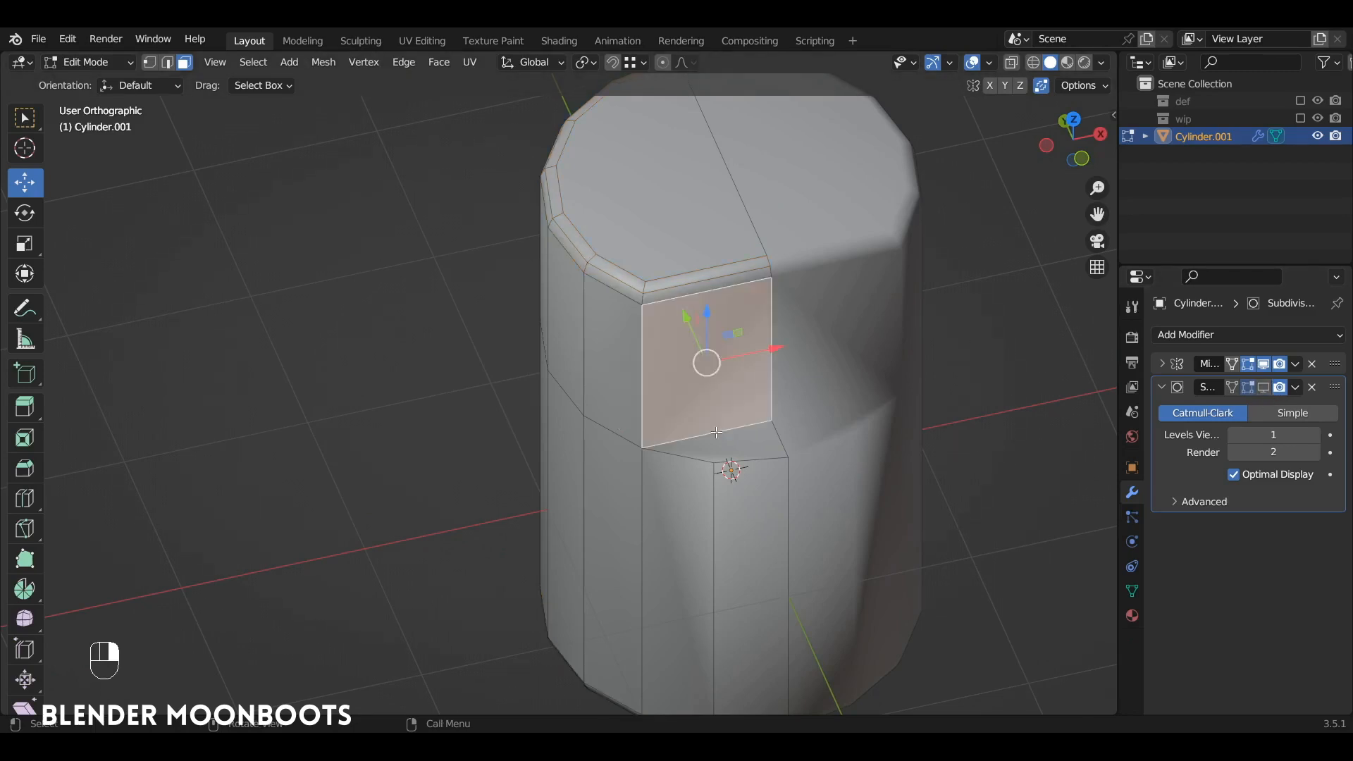
key("2")
left_click(698, 439, "alt")
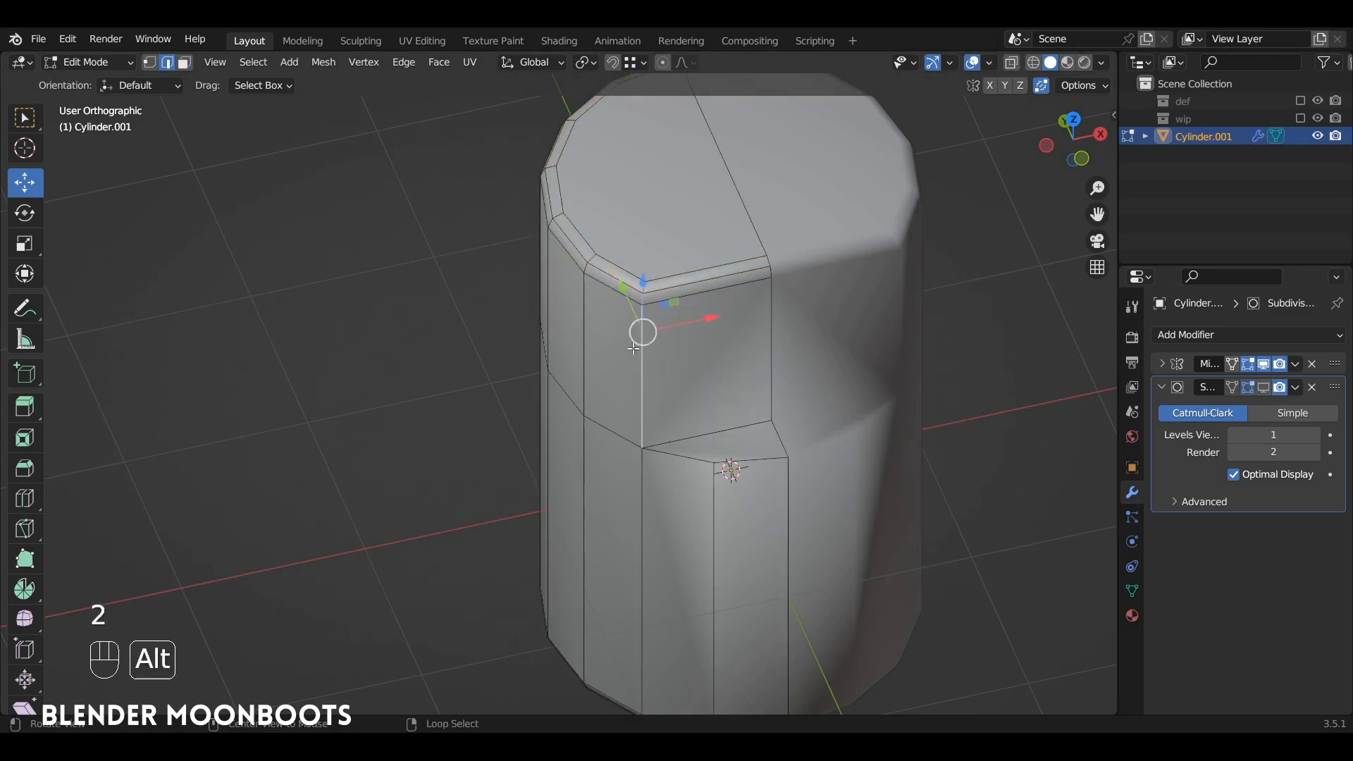
scroll(655, 317, "up", 4)
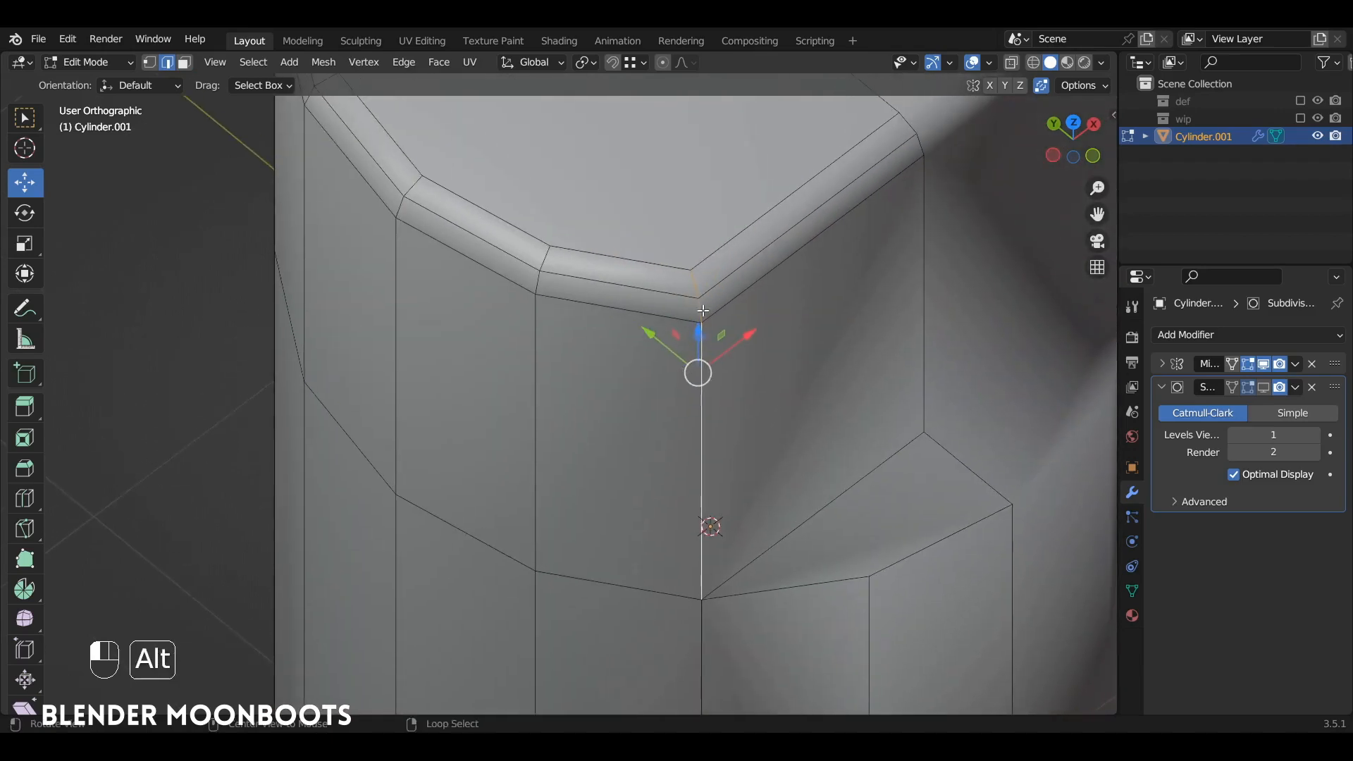
scroll(726, 320, "down", 4)
left_click(707, 466, "alt+shift")
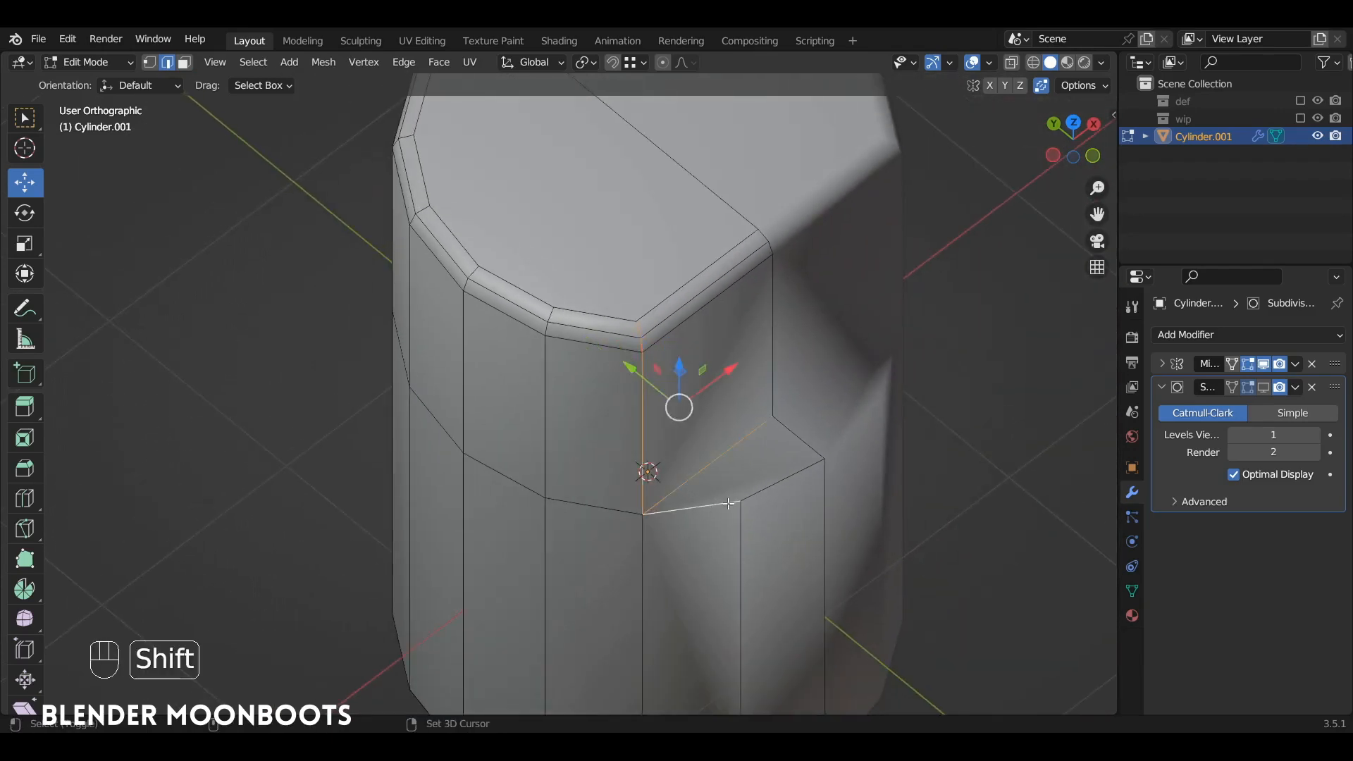
left_click(590, 501, "alt+shift")
left_click_drag(625, 472, 755, 392, "alt")
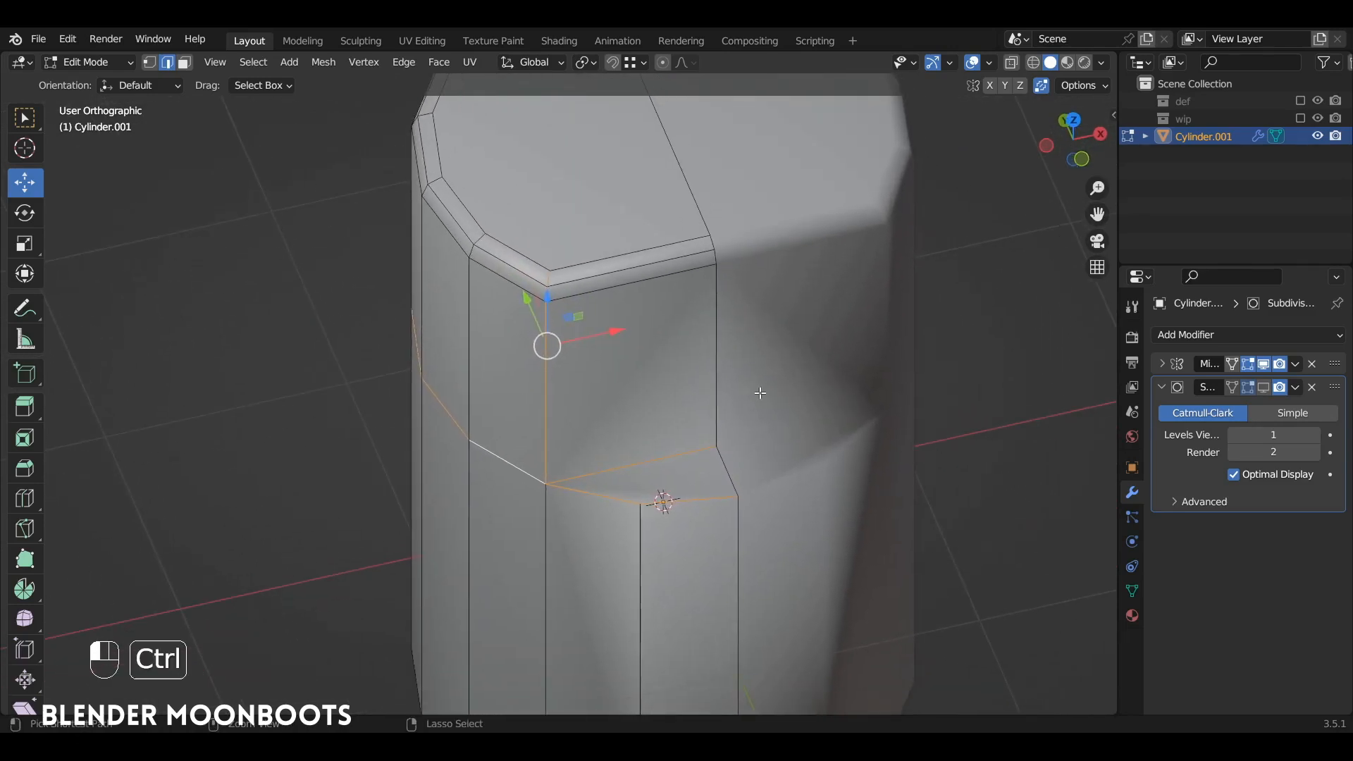
key("ctrl+b")
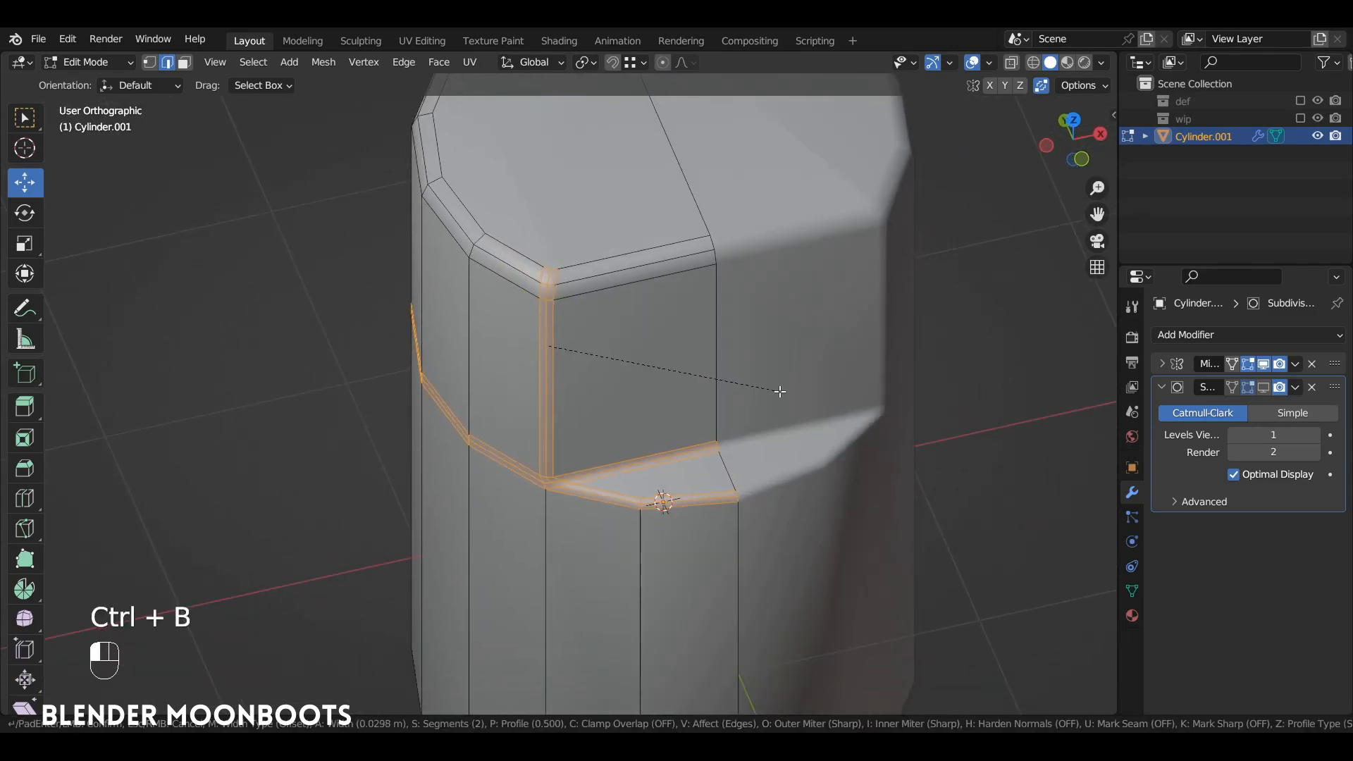
left_click(778, 392)
Return to Object Mode and turn the subdivision's viewport display back on to inspect the notch.
key("Tab")
left_click_drag(773, 392, 764, 405, "alt+shift")
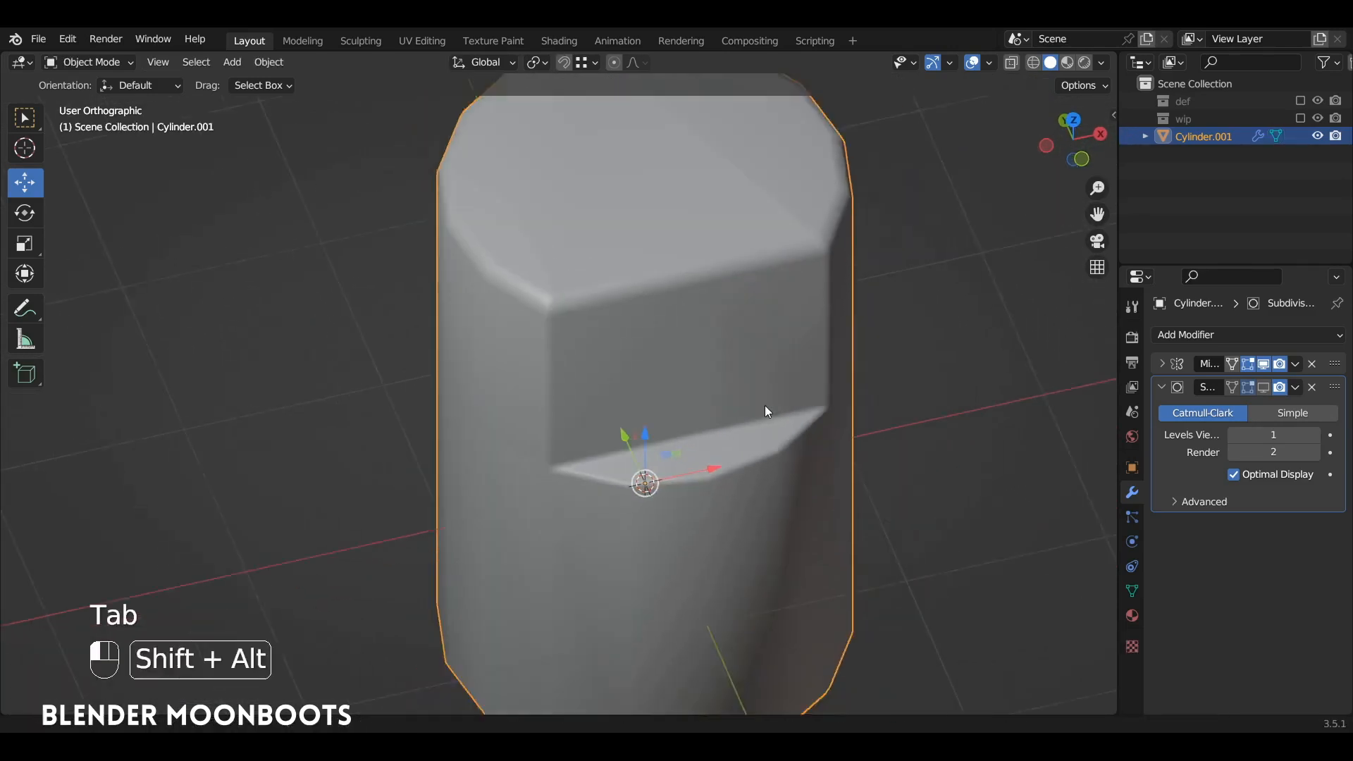
left_click(1263, 387)
left_click_drag(887, 366, 751, 427, "alt")
Add a horizontal loop cut around the lower body and slide it up below the ledge, factor about -0.66.
key("Tab")
key("ctrl+r")
left_click(595, 508)
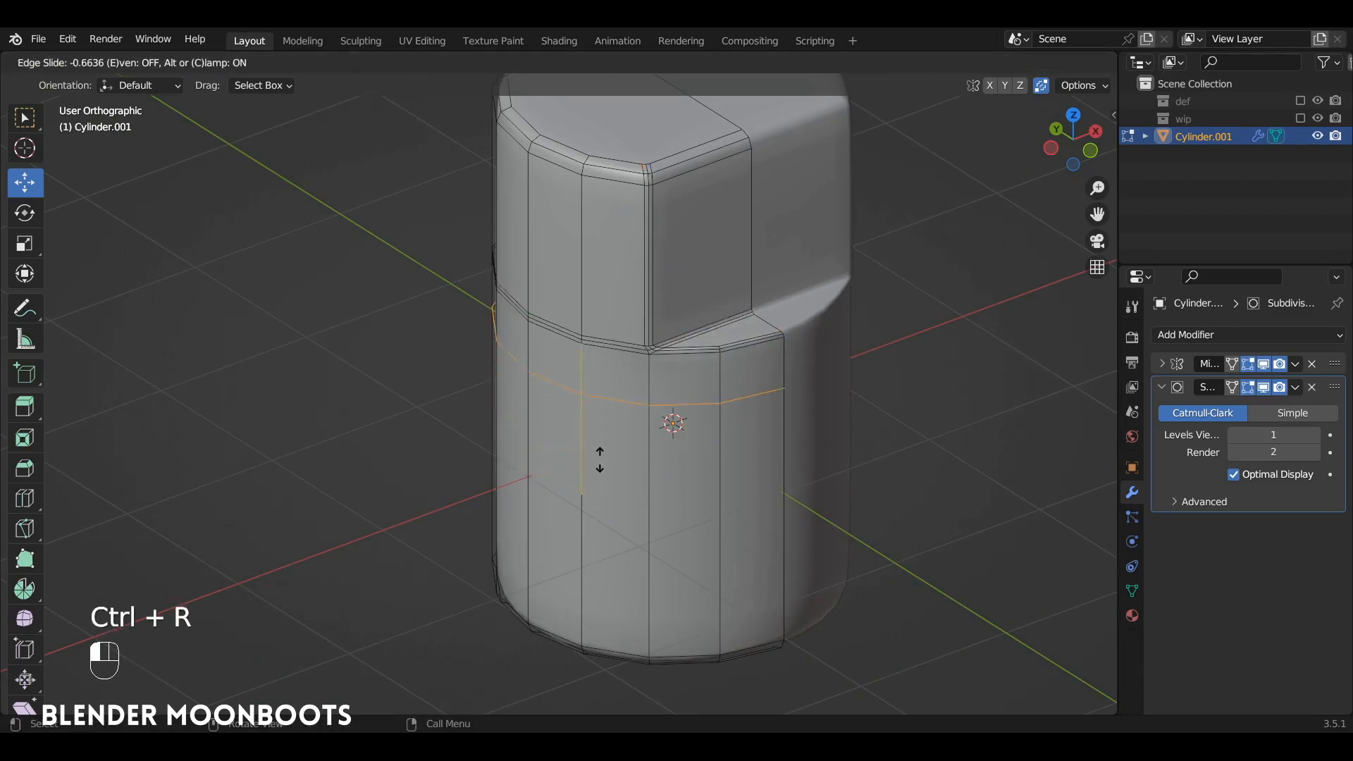
left_click(604, 460)
Connect vertices of the new loop cut to the bevel vertices at the notch corner with edges.
left_click_drag(604, 460, 640, 674, "alt+shift")
key("1")
left_click(772, 379)
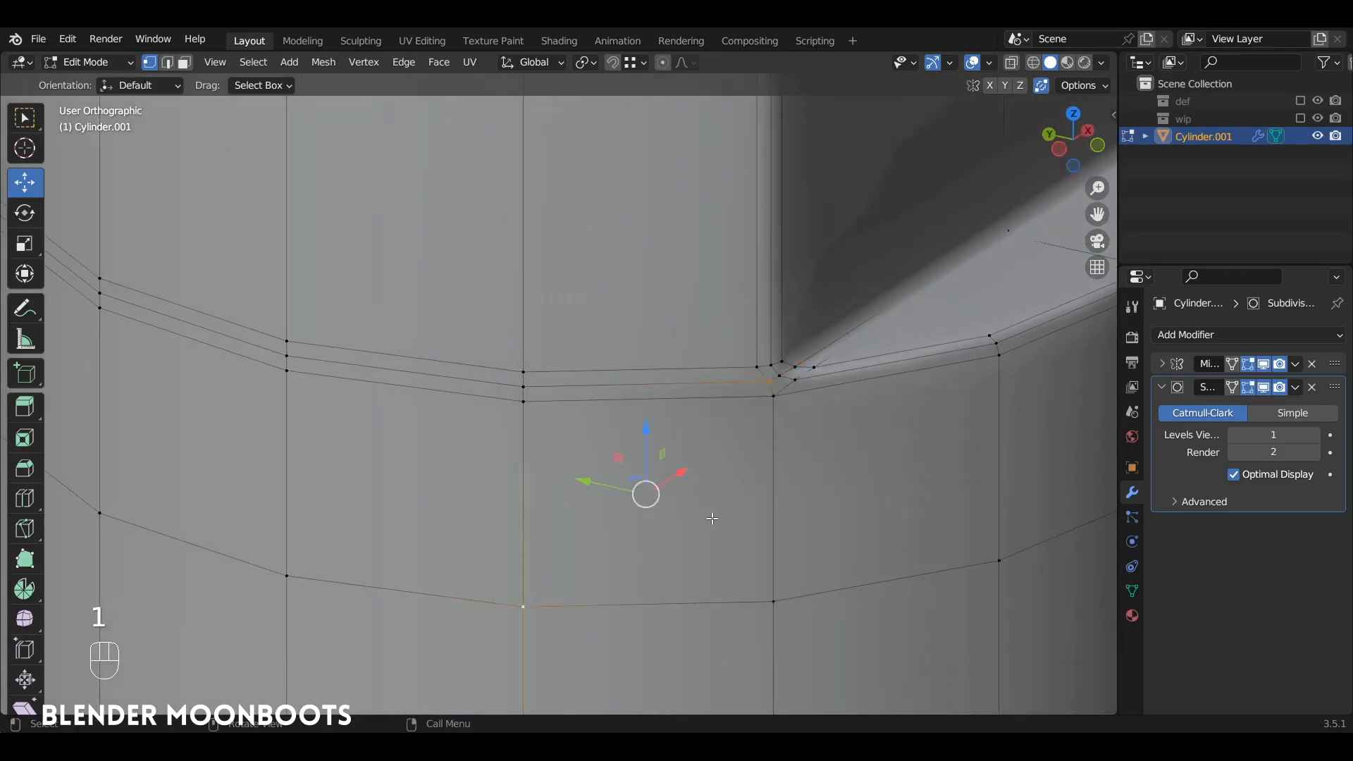
key("j")
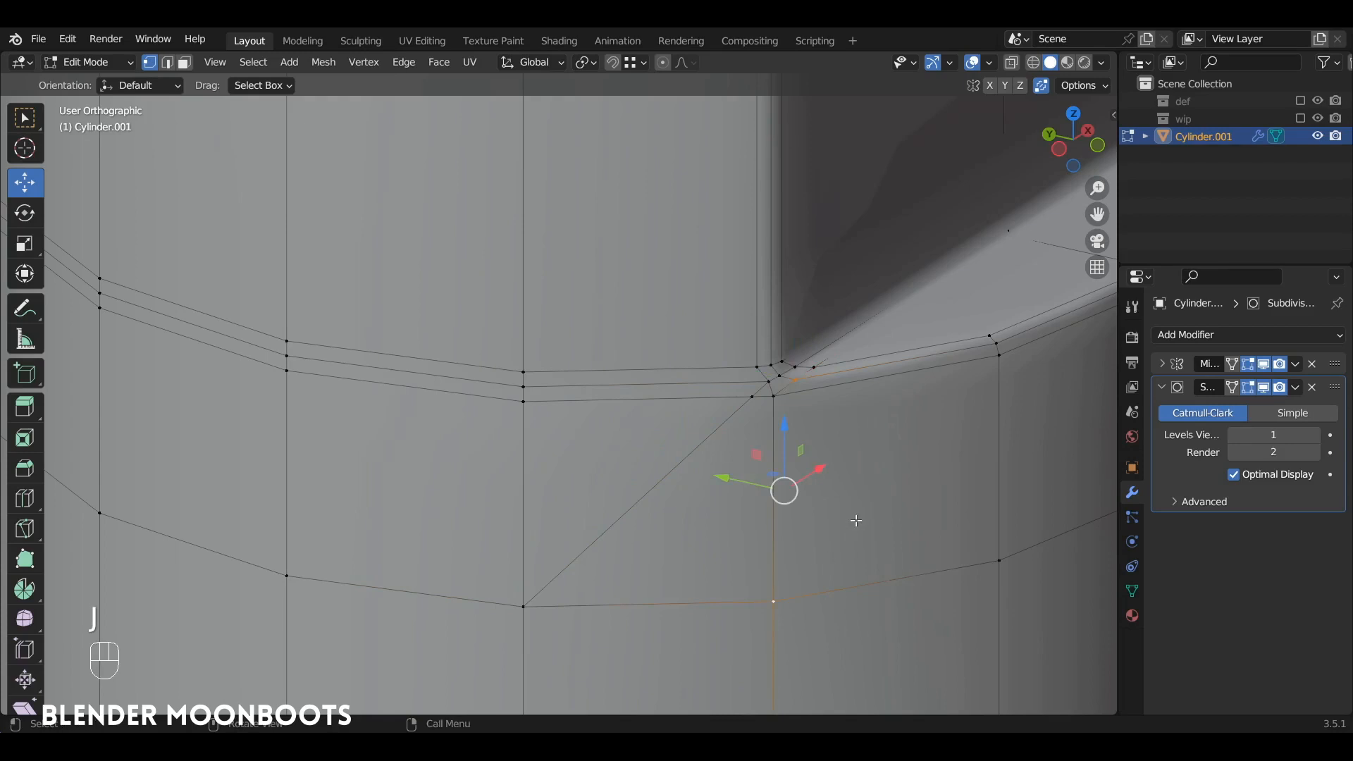
left_click_drag(861, 477, 770, 401, "alt")
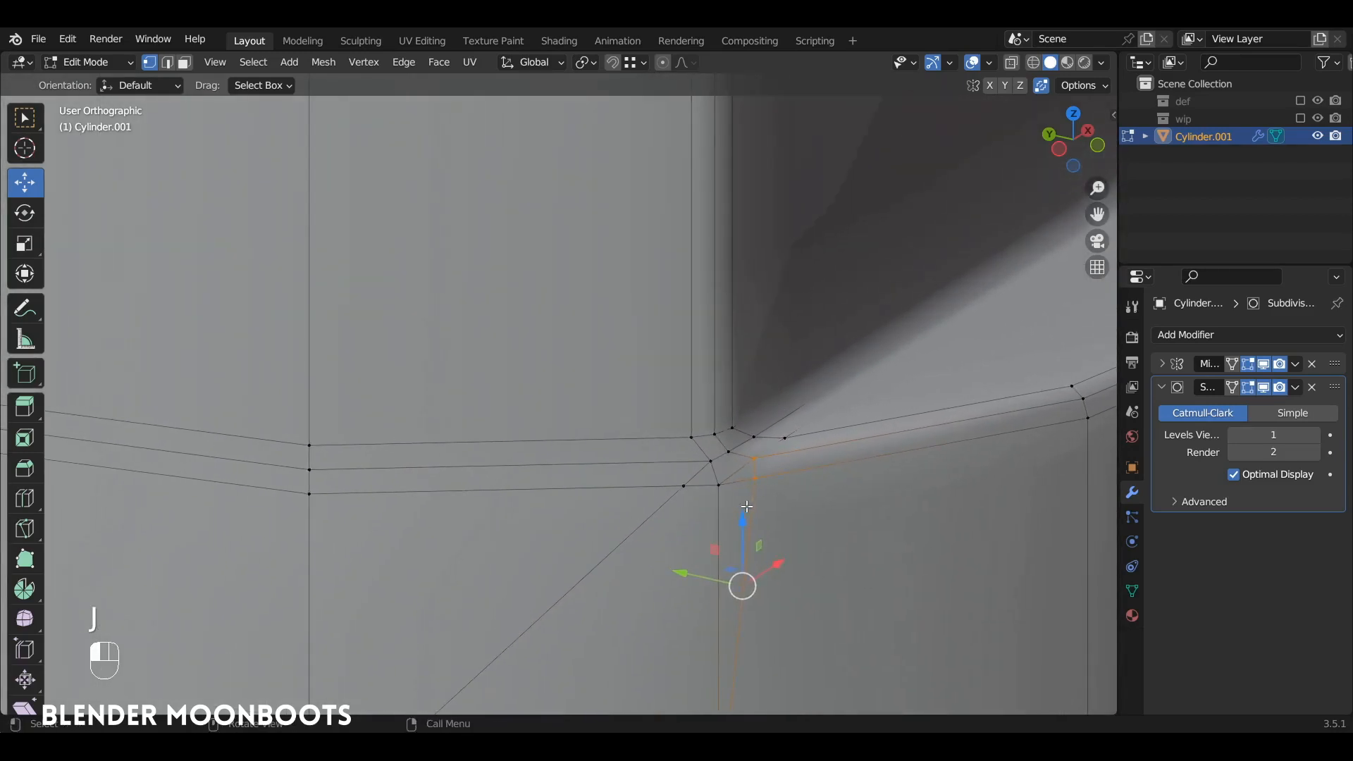
Dissolve the surplus vertical and short diagonal edges below the notch corner, and the middle edge loop of the side bevel.
key("2")
left_click(719, 526)
left_click(740, 474, "shift")
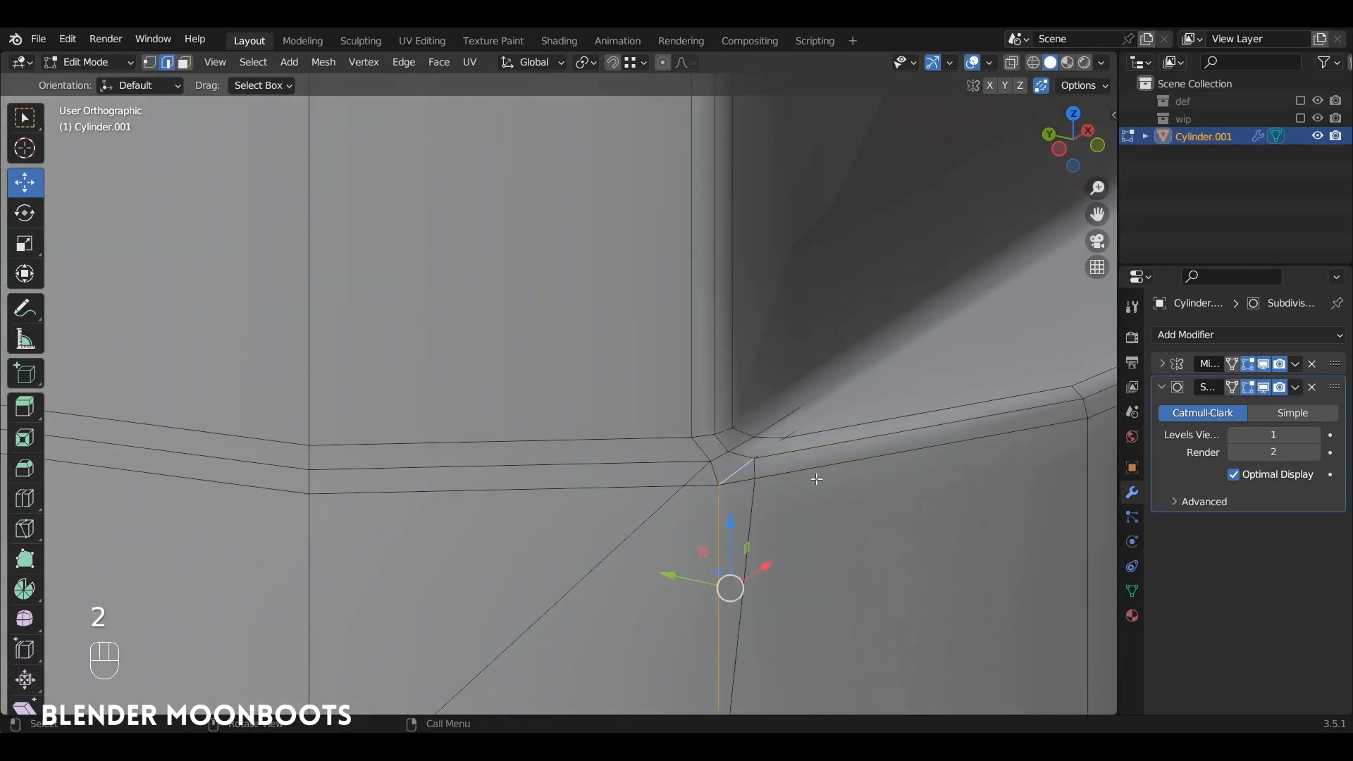
scroll(810, 479, "down", 1)
left_click_drag(805, 483, 744, 343, "ctrl+alt")
key("ctrl+x")
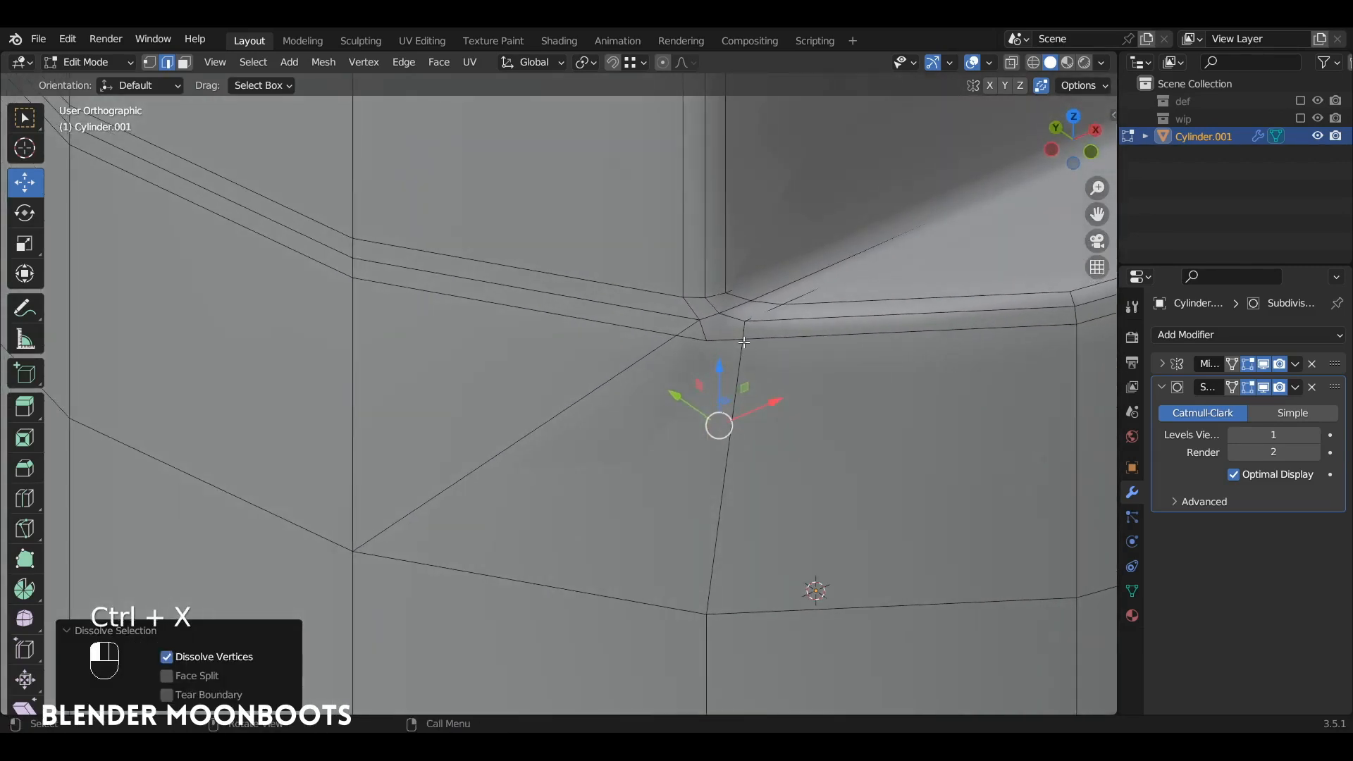
left_click(665, 312, "alt")
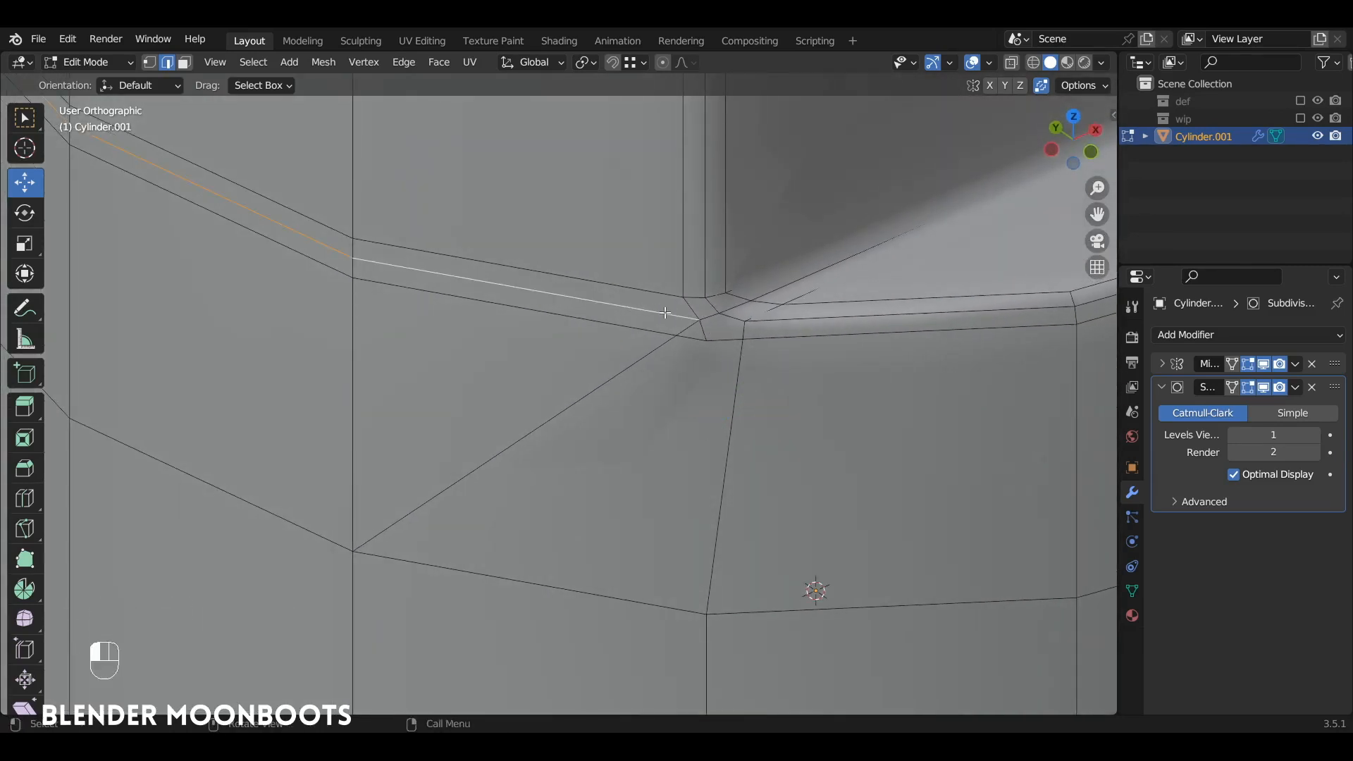
key("ctrl+x")
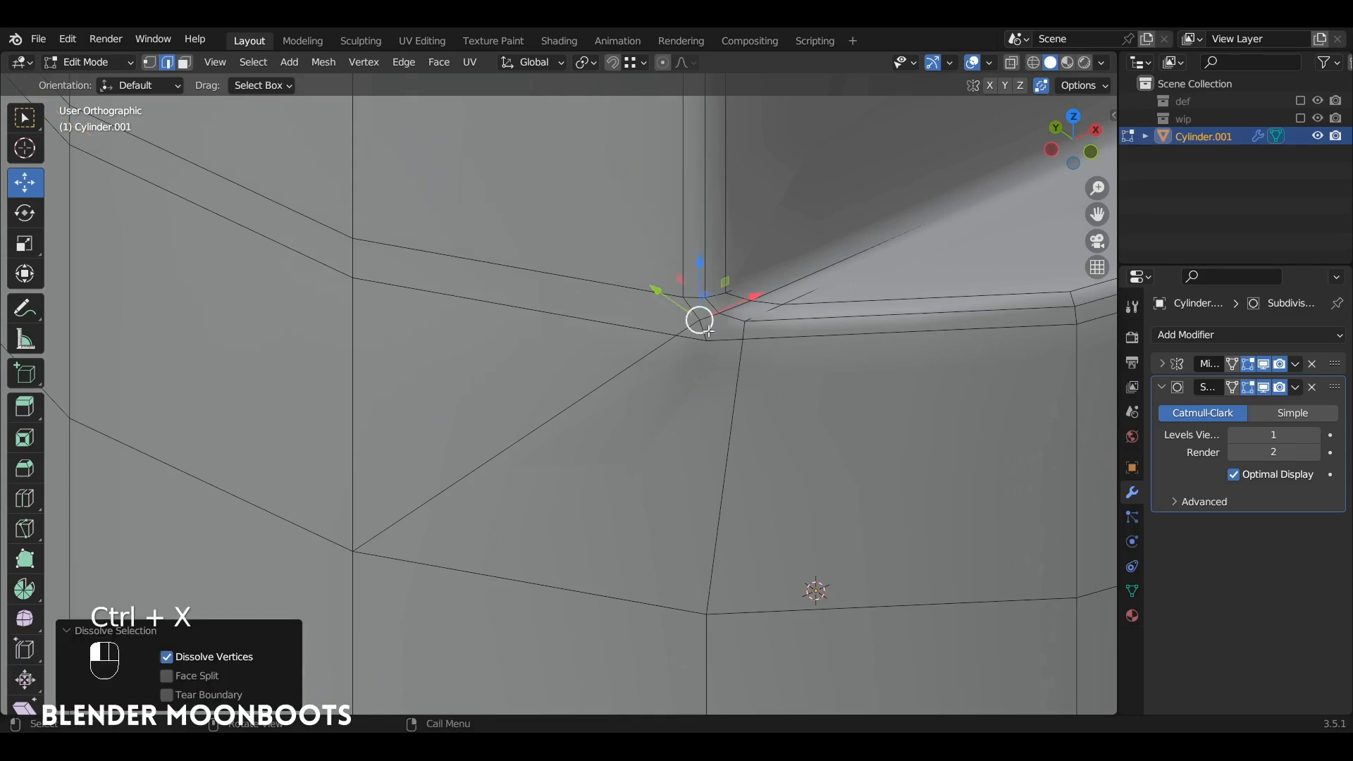
Knife an edge between the side bevel's upper and lower vertices at the notch corner, and dissolve the leftover corner edges.
left_click_drag(727, 324, 765, 351, "alt")
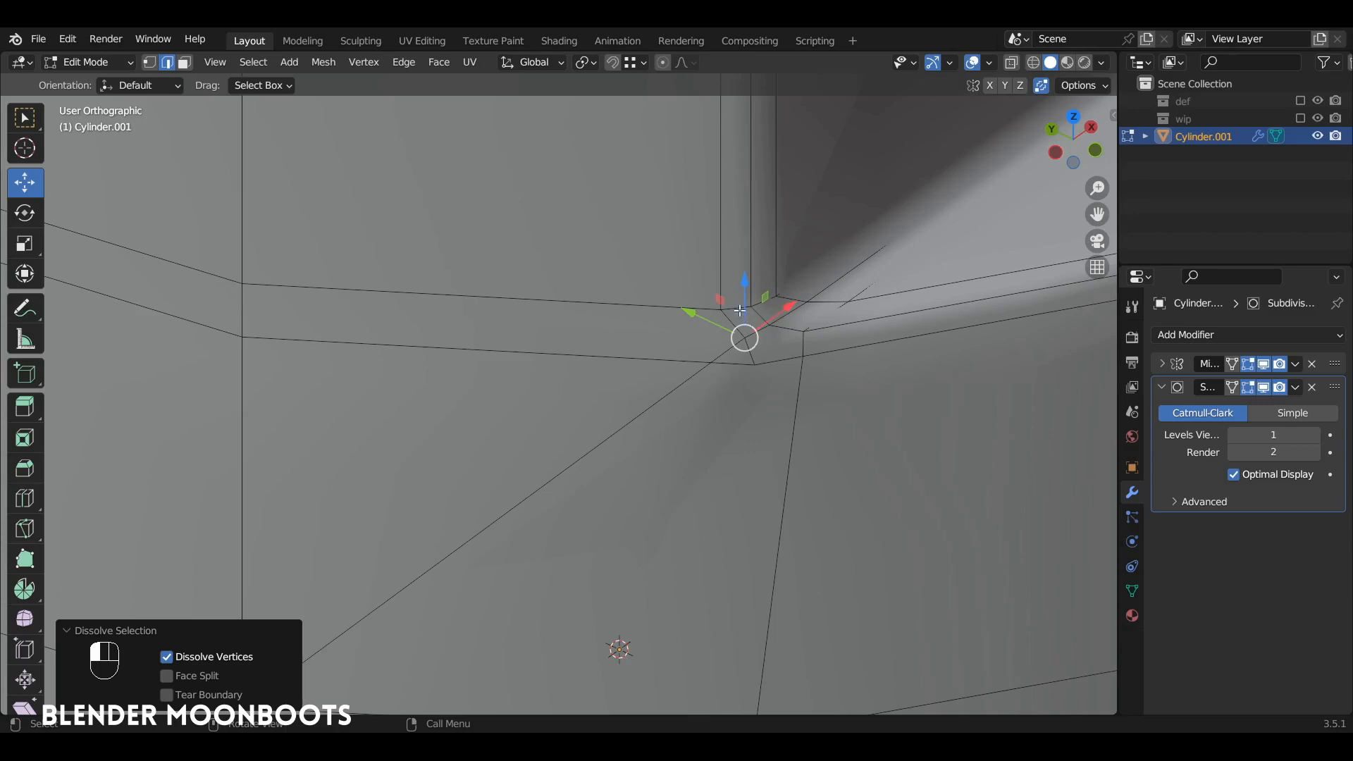
key("k")
left_click(715, 360)
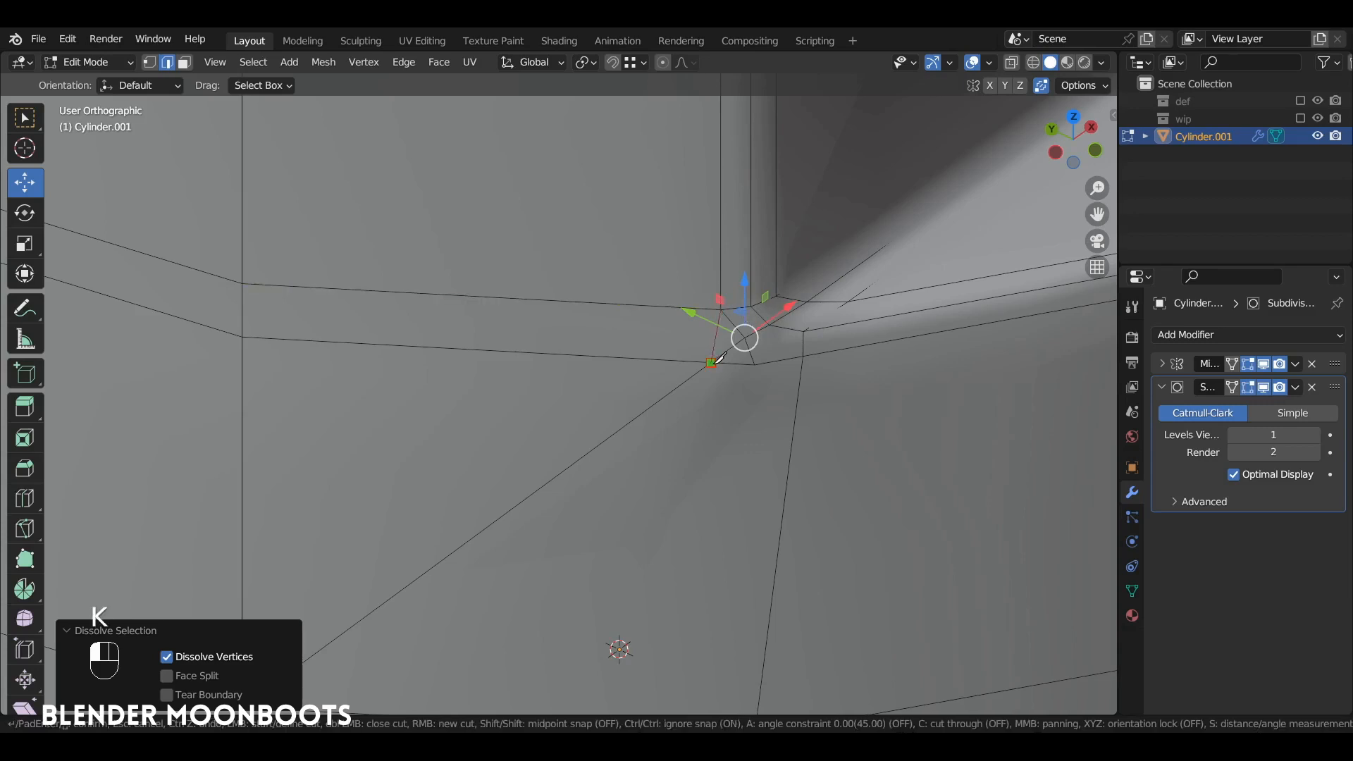
key("Return")
key("ctrl+x")
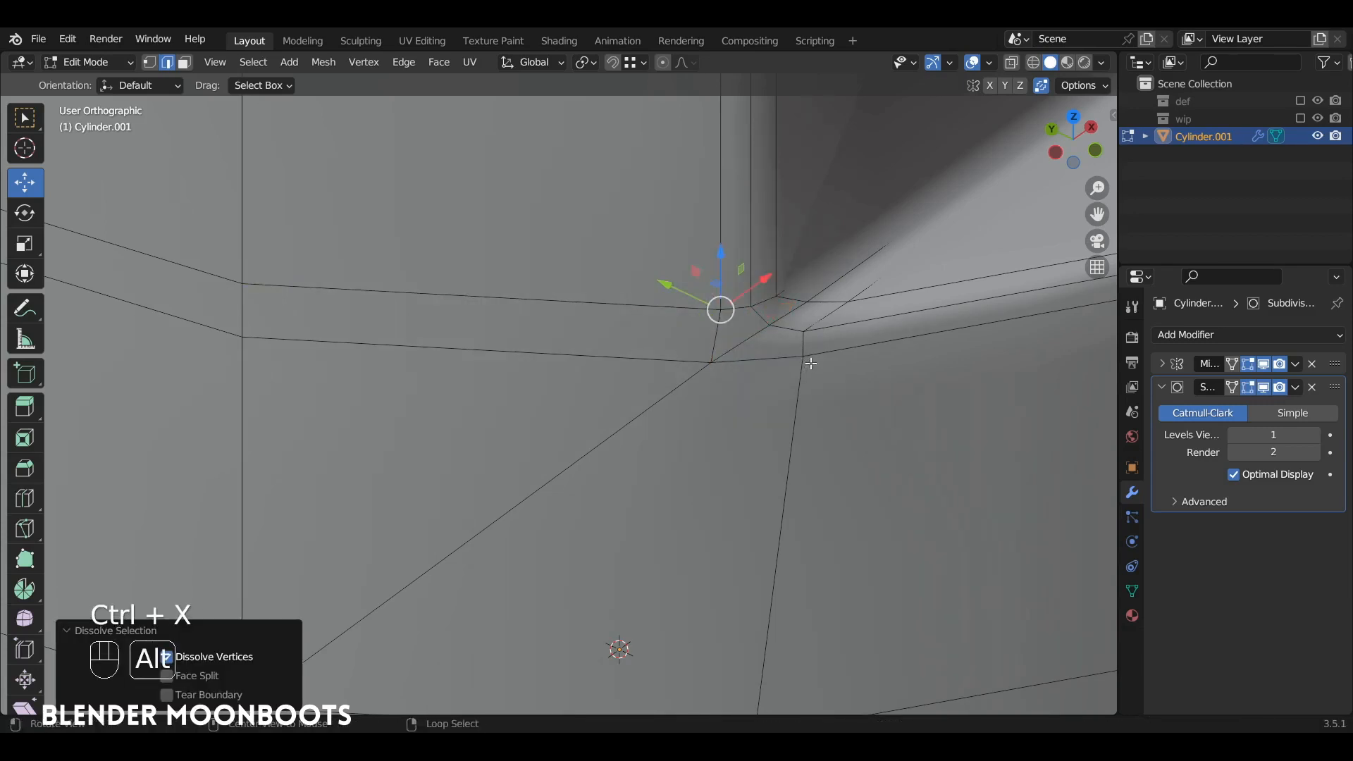
Return to Object Mode and set the Subdivision modifier's viewport levels to 2.
left_click_drag(732, 325, 739, 346, "alt")
left_click_drag(739, 345, 834, 460, "alt+shift")
key("Tab")
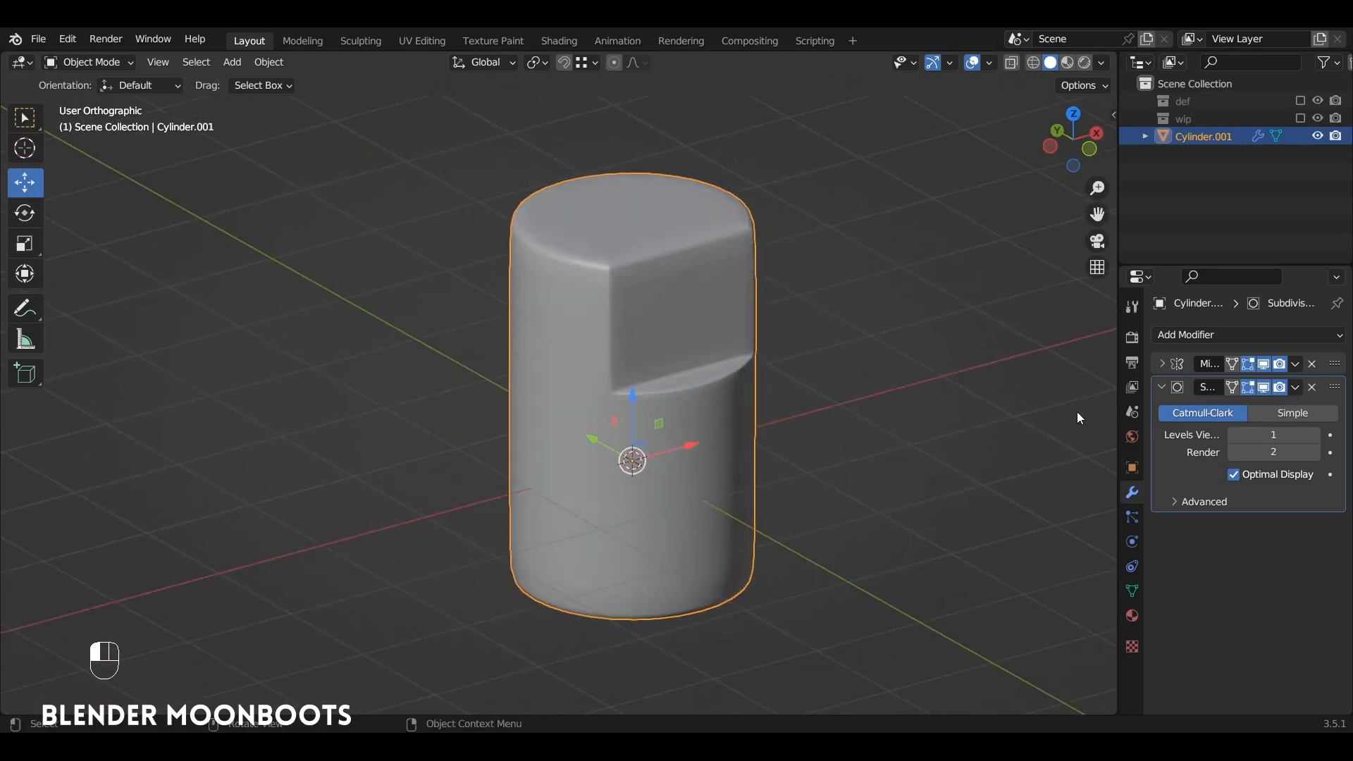
left_click(1316, 434)
left_click_drag(948, 396, 976, 419, "alt")
scroll(910, 384, "up", 1)
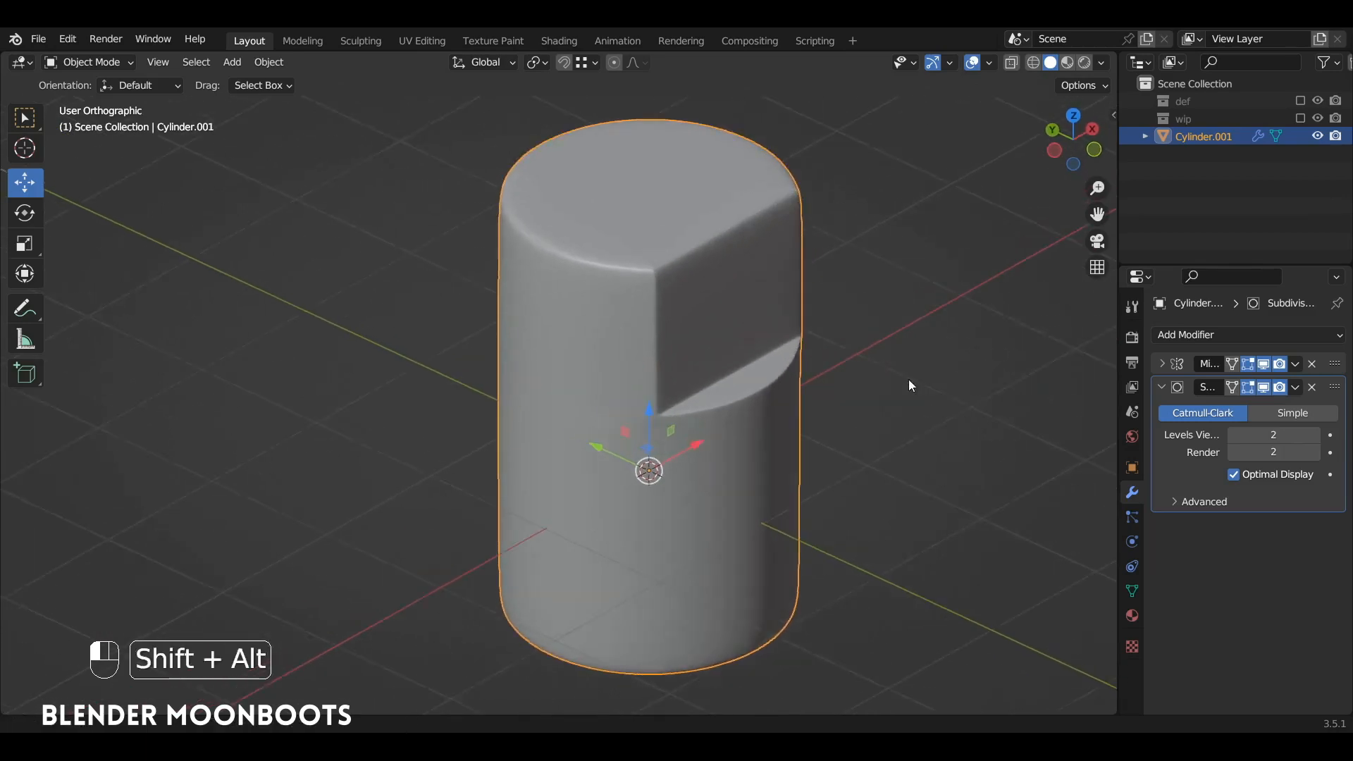
Examine the notch corner's smoothed surface and its edge flow in Edit Mode, and return to Object Mode.
left_click_drag(908, 379, 908, 359, "alt+shift")
scroll(907, 360, "up", 4)
left_click_drag(907, 359, 909, 296, "alt")
key("Tab")
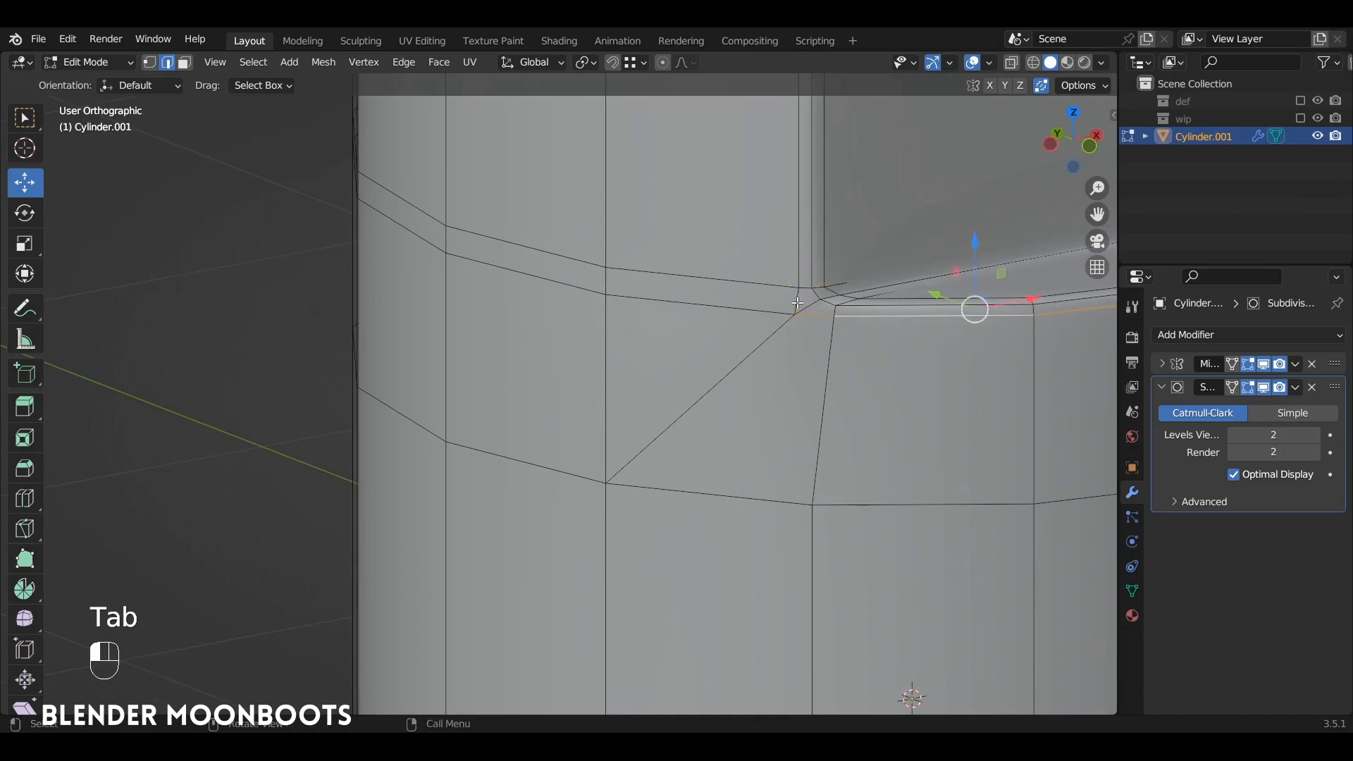
left_click_drag(976, 253, 921, 384)
key("Tab")
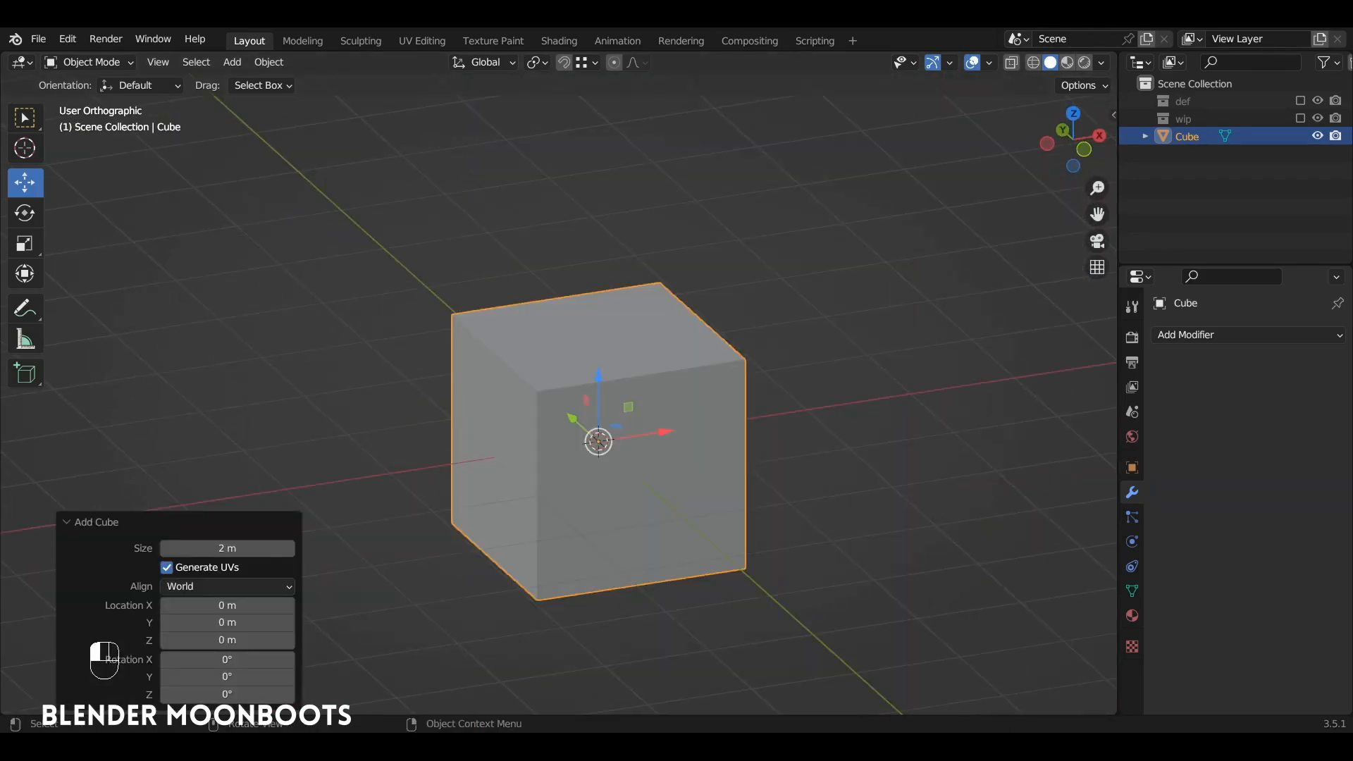
Delete the cube and add a 2 m mesh plane at the origin in its place.
key("x")
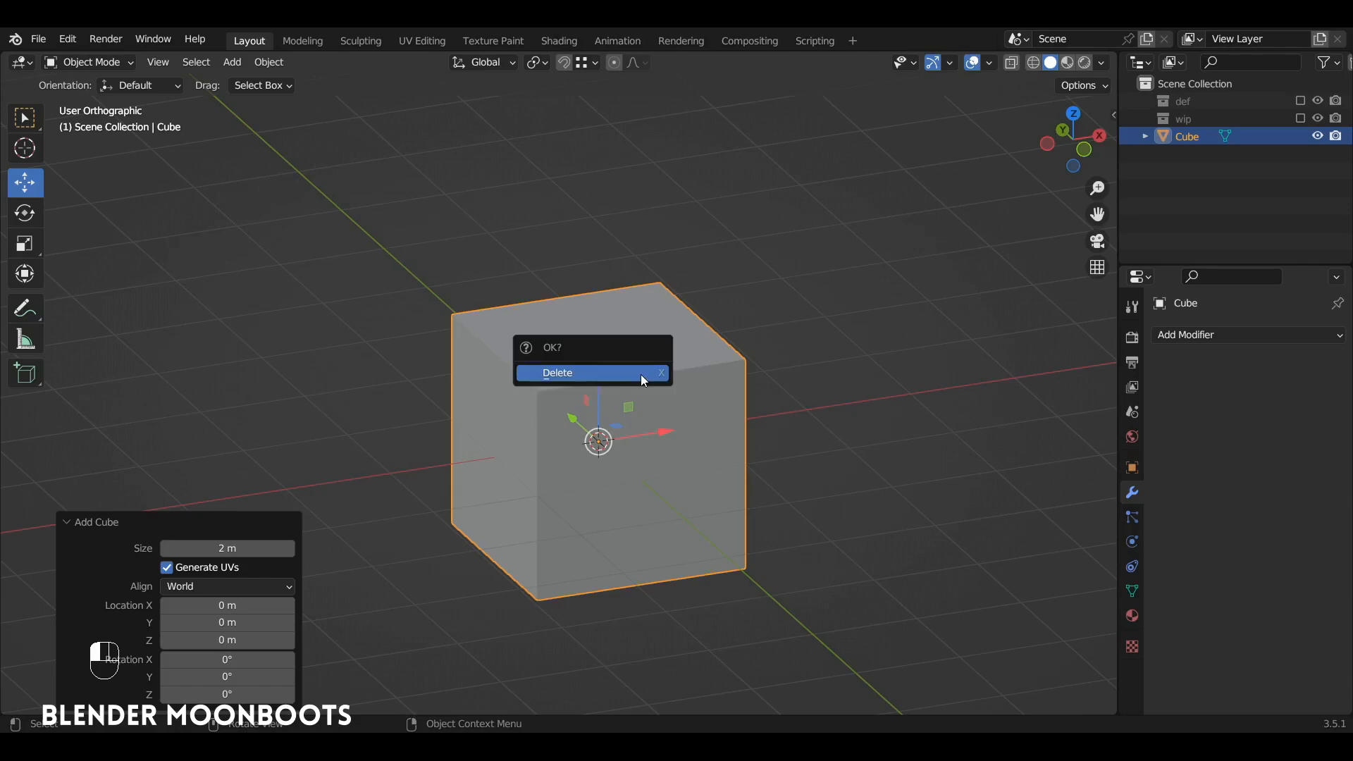
left_click(640, 374)
key("shift+a")
mouse_move(640, 371)
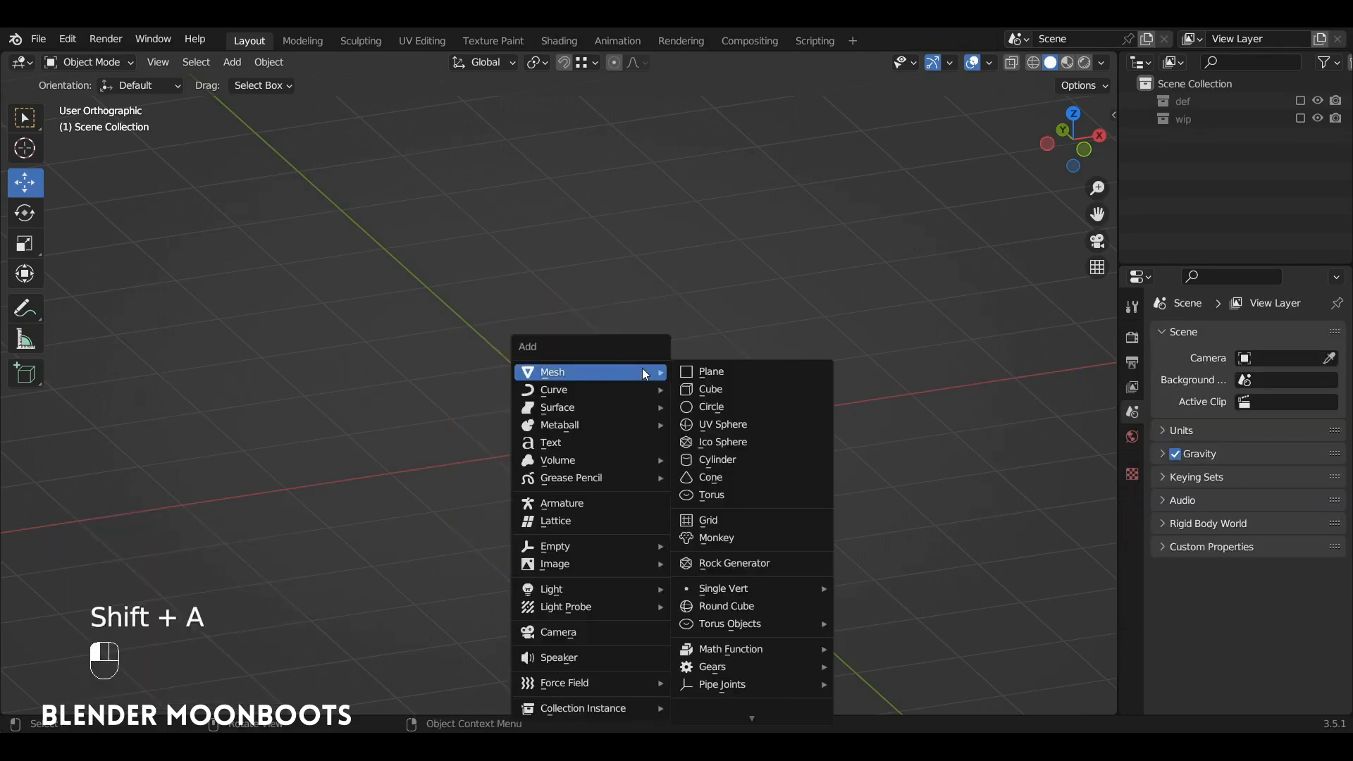
left_click(733, 372)
mouse_move(730, 366)
left_mouse_down("alt")
mouse_move(719, 411)
mouse_move(722, 362)
left_mouse_up("alt")
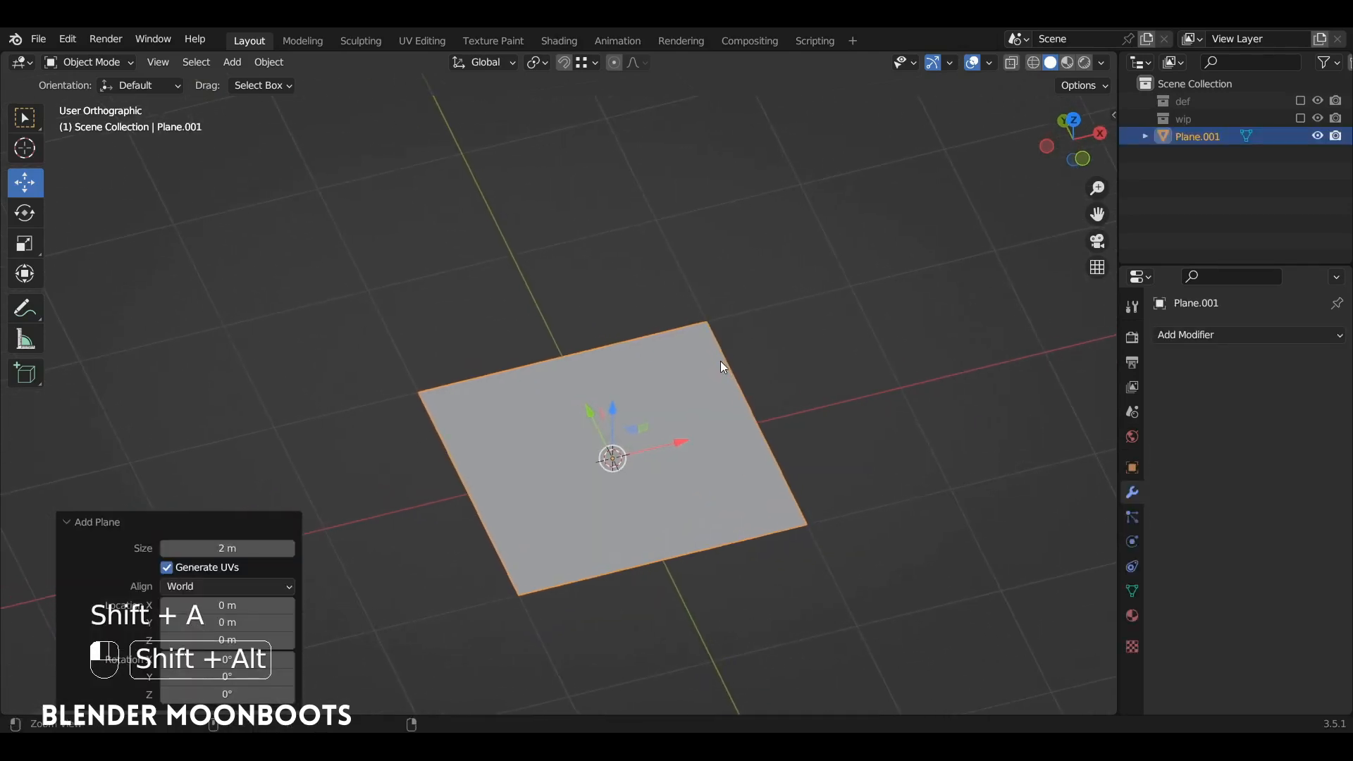
Subdivide the plane in Edit Mode with 50 cuts.
key("Tab")
right_click(663, 330)
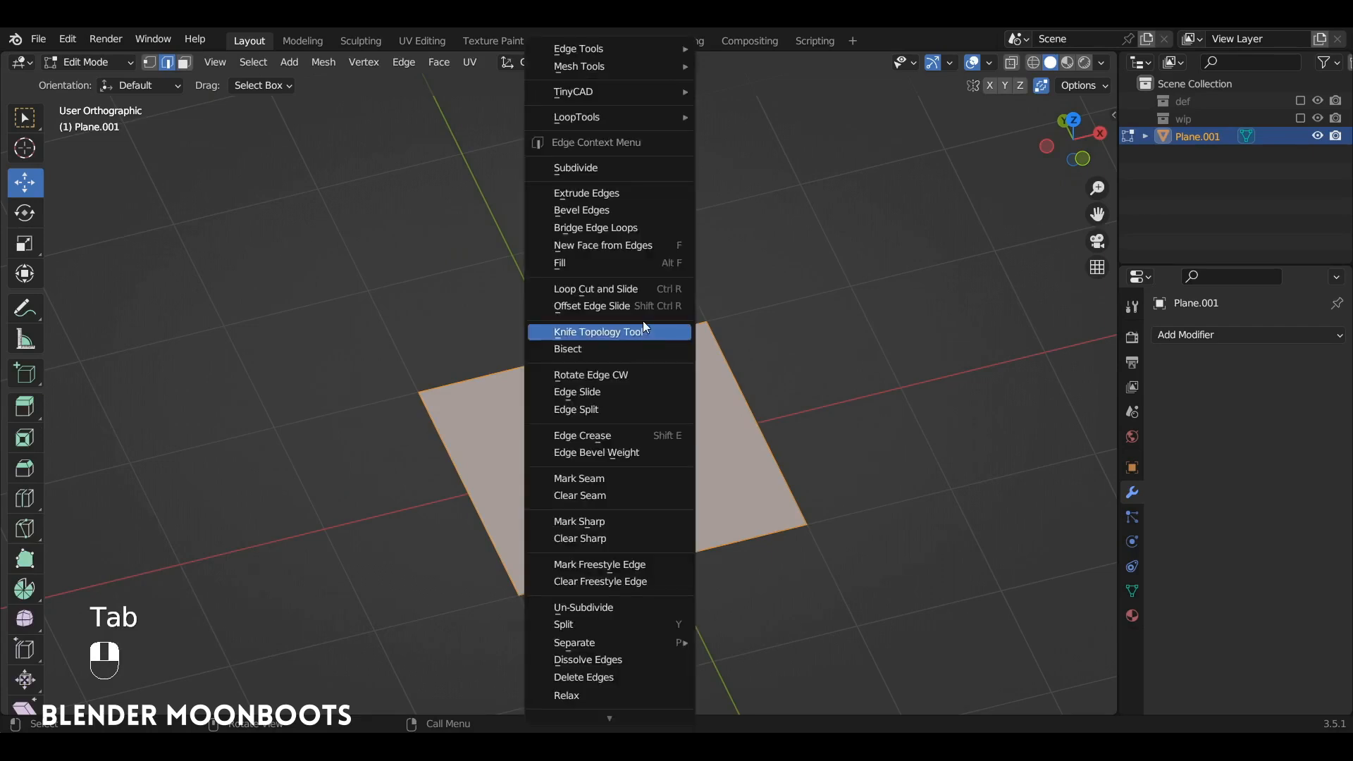
left_click(610, 168)
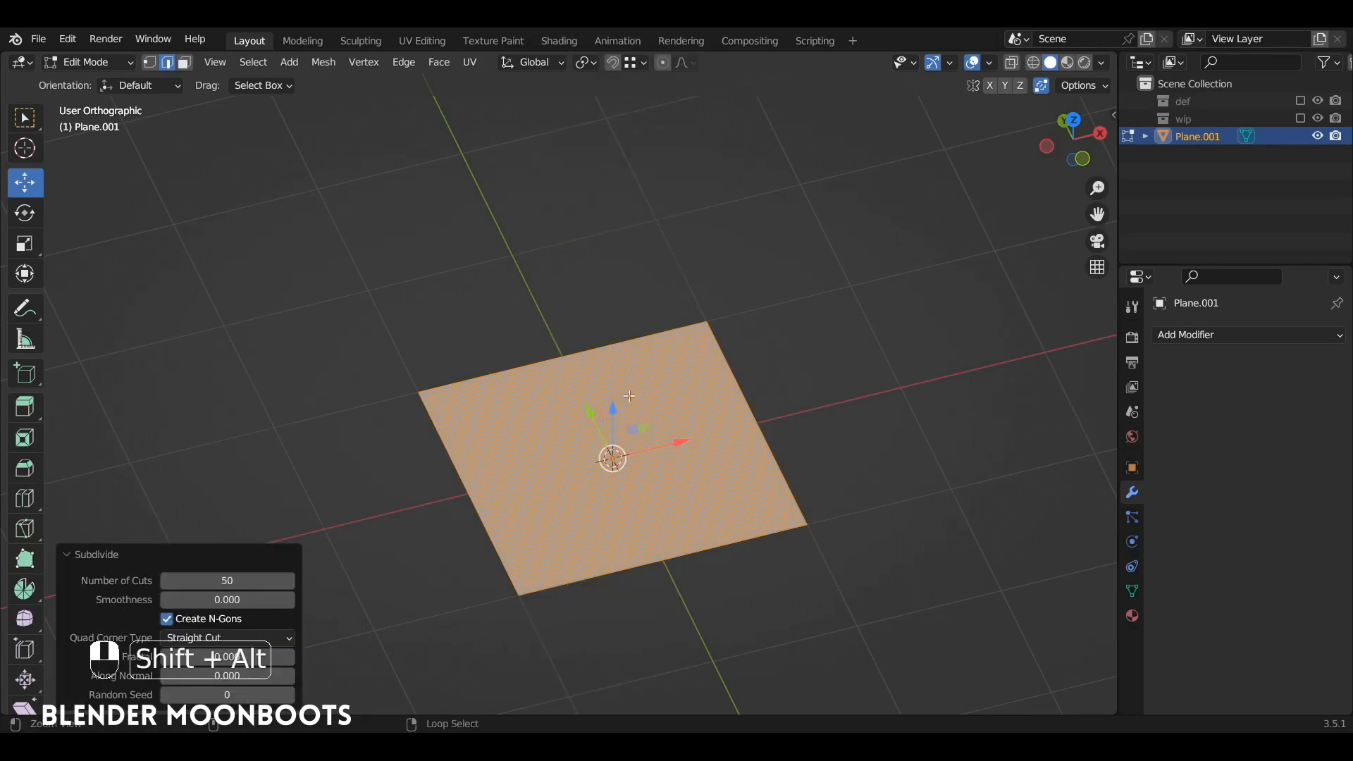
Leave Edit Mode and switch the subdivided plane to Sculpt Mode.
left_click_drag(660, 431, 638, 314, "alt+shift")
key("Tab")
key("ctrl+Tab")
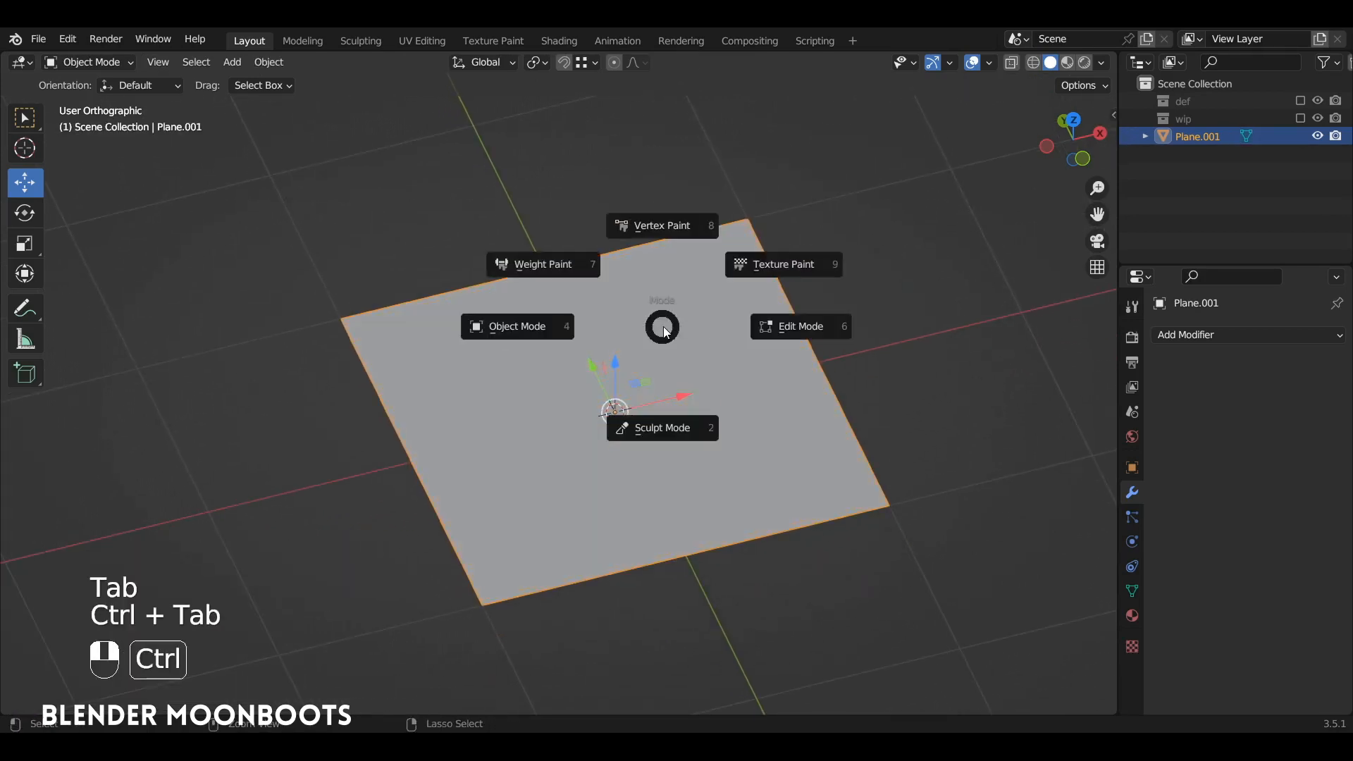
left_click(665, 429)
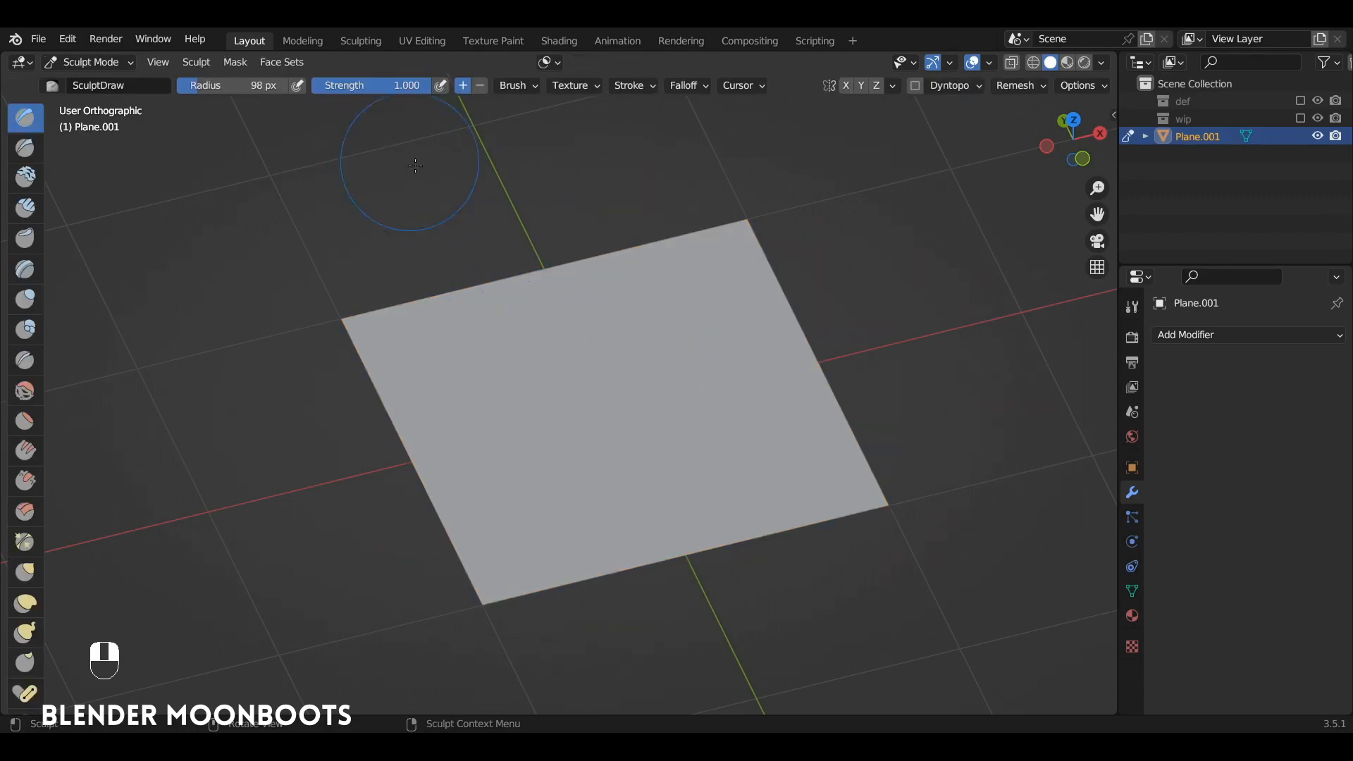
Adjust the SculptDraw brush to a radius of 143 px and a strength of 1.000.
key("f")
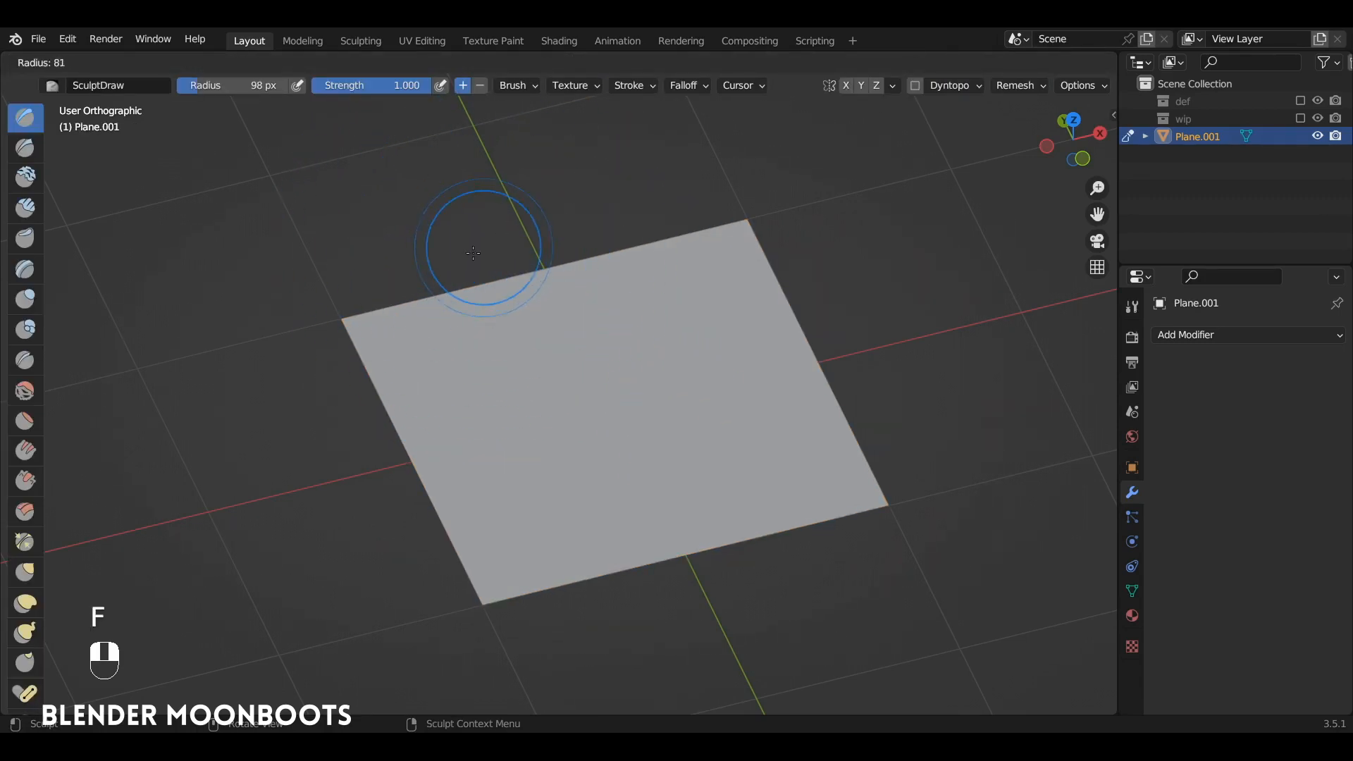
left_click(546, 239)
key("shift+f")
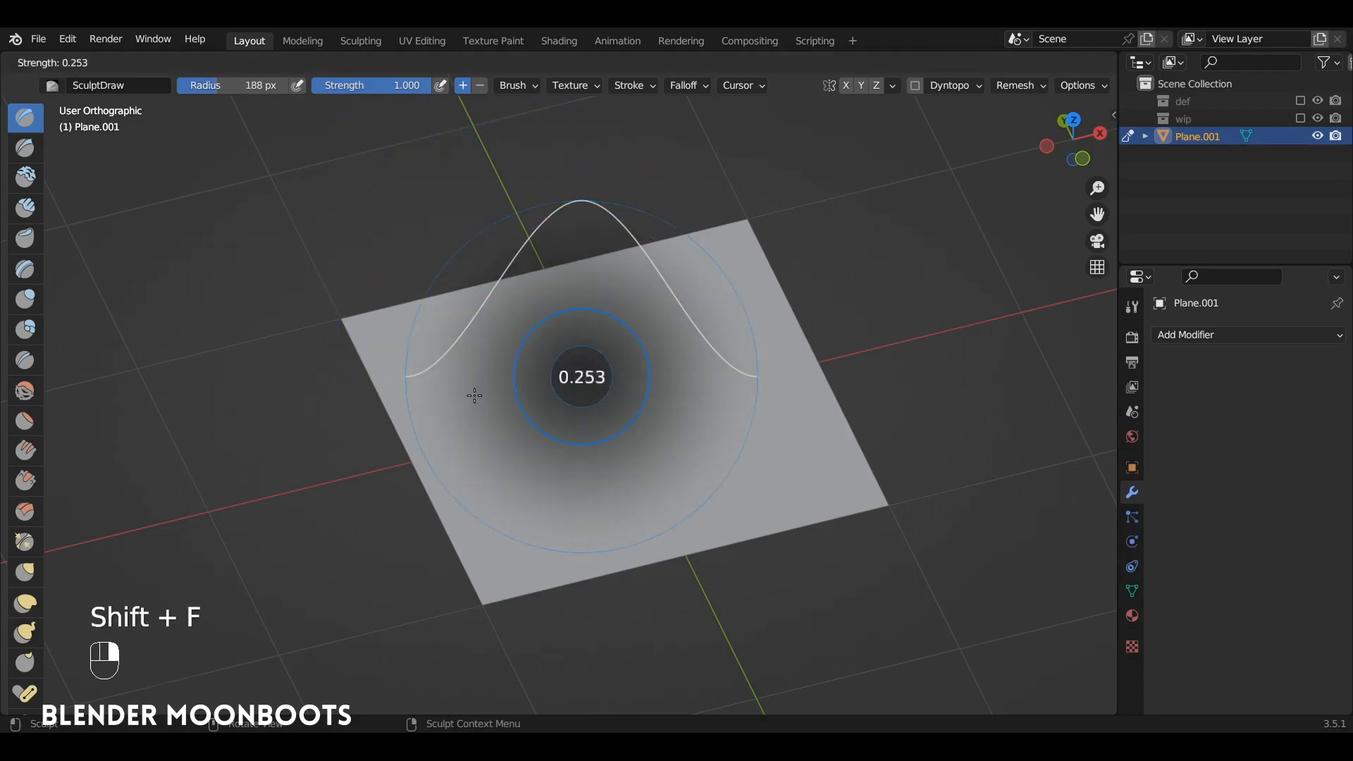
left_click(627, 345)
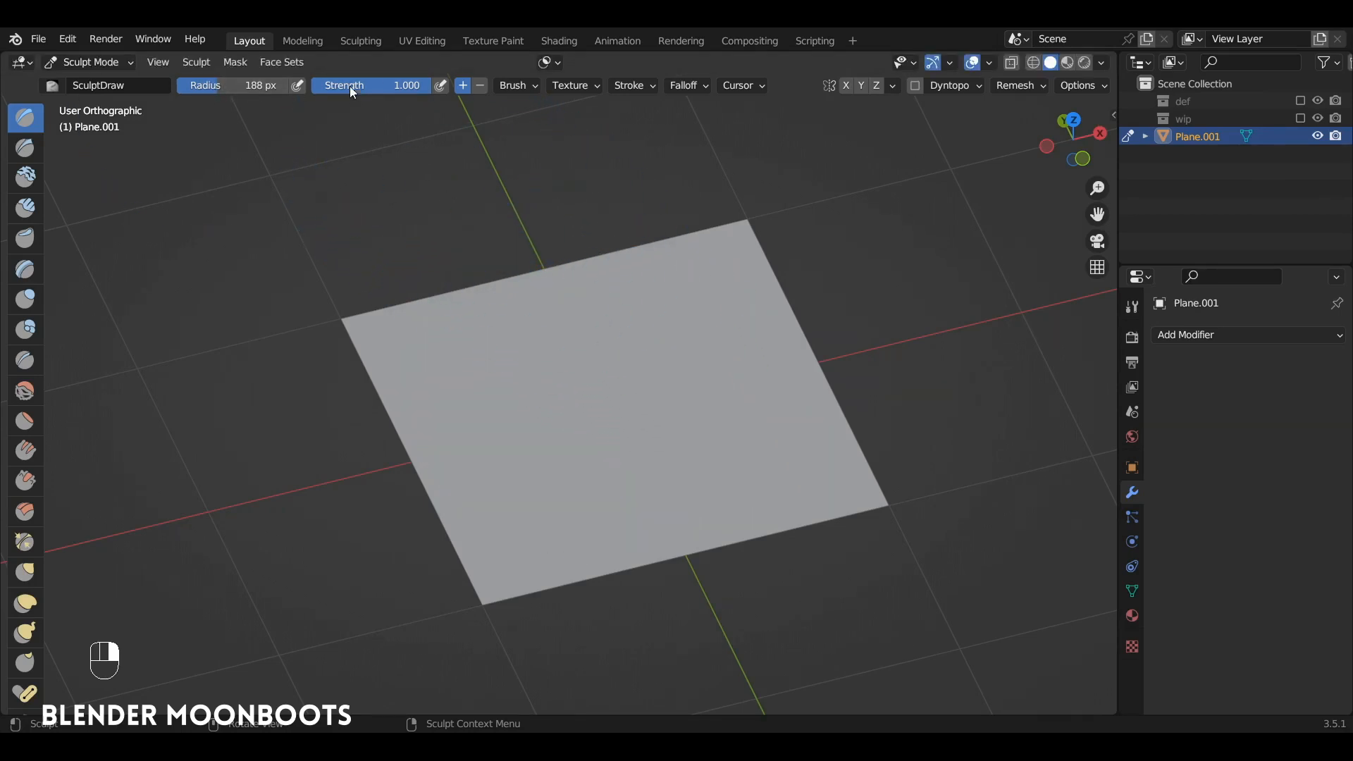
mouse_move(512, 195)
left_mouse_down()
mouse_move(667, 377)
mouse_move(514, 374)
mouse_move(161, 179)
left_mouse_up()
key("f")
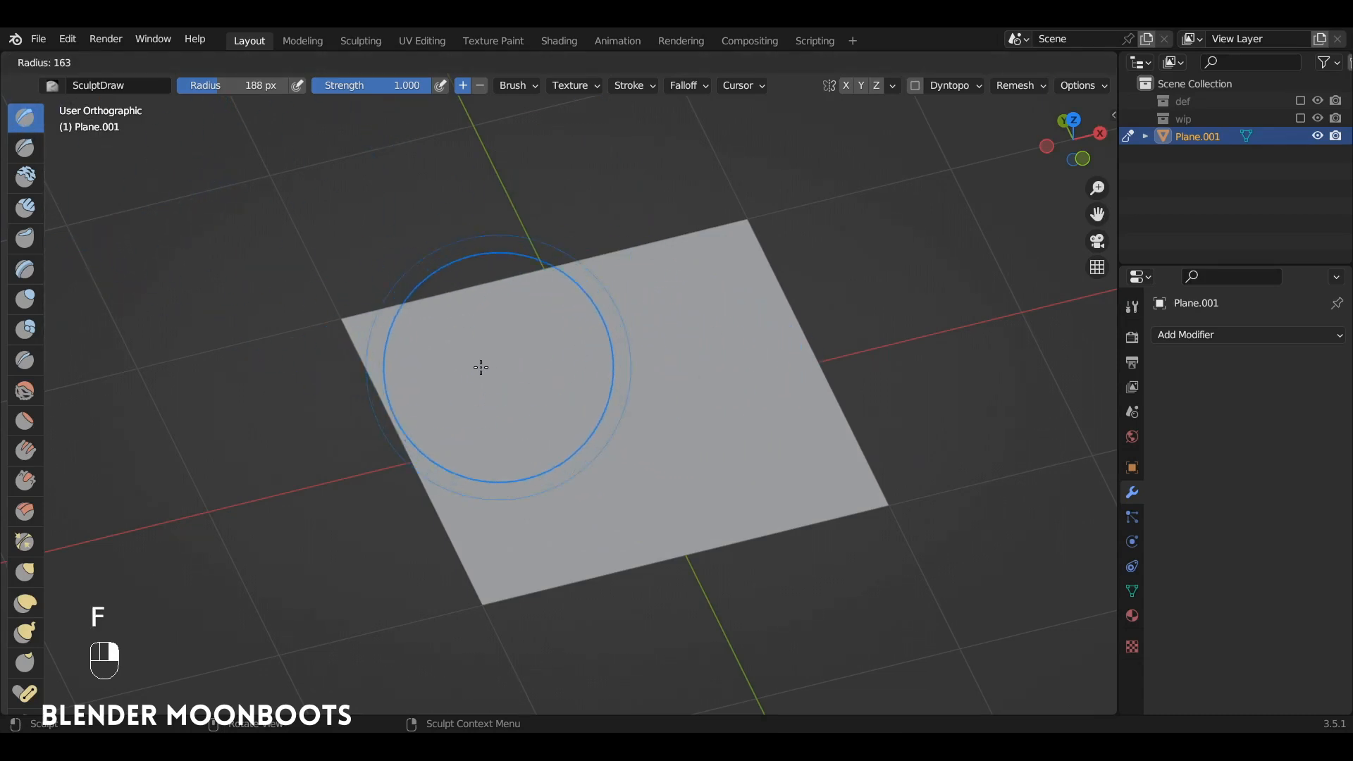
left_click(461, 362)
Try a raising stroke and a carving stroke across the plane, undoing each one.
mouse_move(461, 362)
left_mouse_down()
mouse_move(538, 295)
mouse_move(725, 345)
mouse_move(676, 437)
mouse_move(613, 423)
left_mouse_up()
key("ctrl+z")
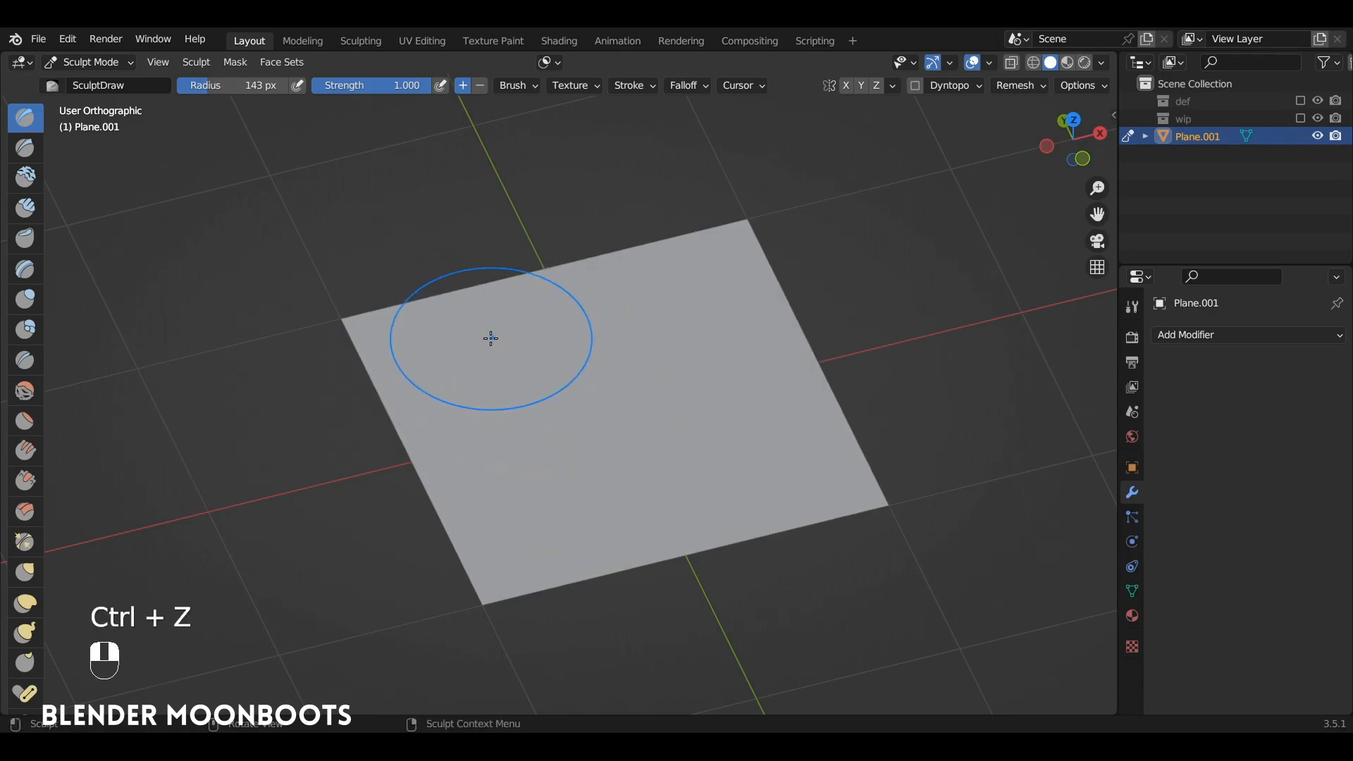
mouse_move(472, 345)
left_mouse_down("ctrl")
mouse_move(531, 323)
mouse_move(689, 383)
mouse_move(701, 468)
mouse_move(740, 423)
left_mouse_up("ctrl")
key("ctrl+z")
Sculpt curved raised ridges around a central hollow on the plane with the SculptDraw brush.
mouse_move(486, 370)
left_mouse_down()
mouse_move(731, 401)
mouse_move(712, 383)
mouse_move(666, 391)
mouse_move(661, 317)
left_mouse_up()
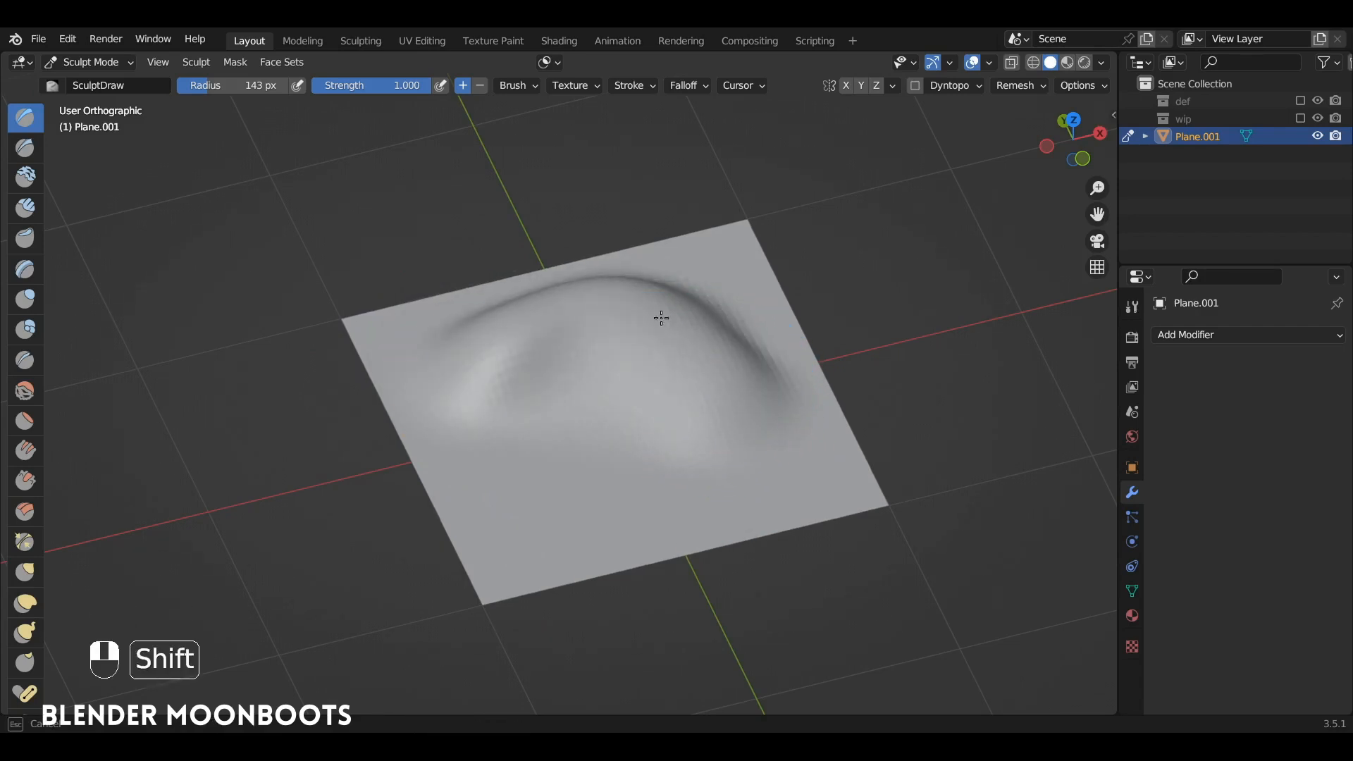
left_click_drag(537, 382, 573, 326, "ctrl")
key("ctrl+z")
mouse_move(454, 356)
left_mouse_down()
mouse_move(640, 380)
mouse_move(519, 464)
mouse_move(619, 537)
mouse_move(776, 468)
mouse_move(789, 486)
left_mouse_up()
mouse_move(789, 486)
left_mouse_down("alt")
mouse_move(761, 339)
mouse_move(725, 353)
mouse_move(761, 341)
left_mouse_up("alt")
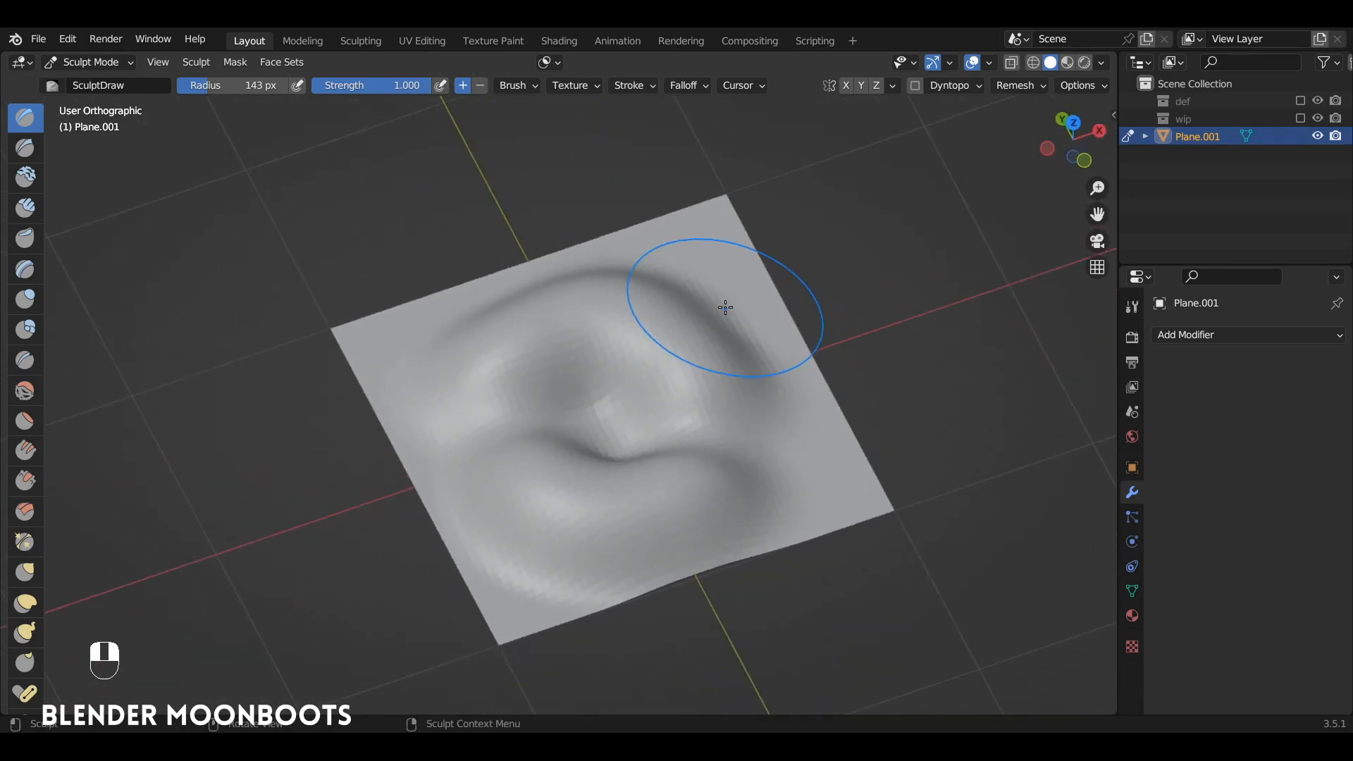
In Edit Mode, clear the selection, select a line of edges near the plane's side and expand it to all parallel edge loops.
key("Tab")
mouse_move(688, 275)
left_mouse_down("alt")
mouse_move(737, 268)
mouse_move(588, 318)
left_mouse_up("alt")
key("alt+a")
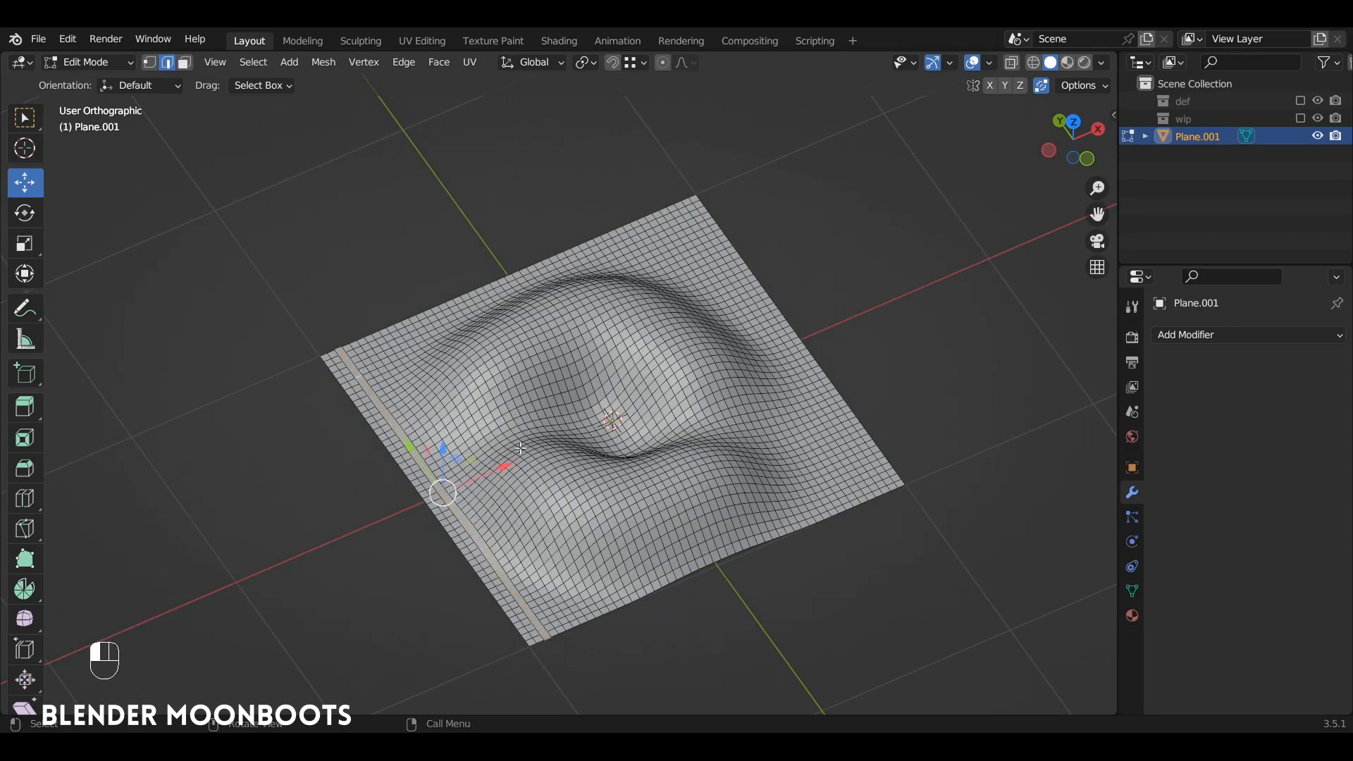
left_click_drag(502, 396, 477, 349, "alt+shift")
scroll(305, 110, "down", 2)
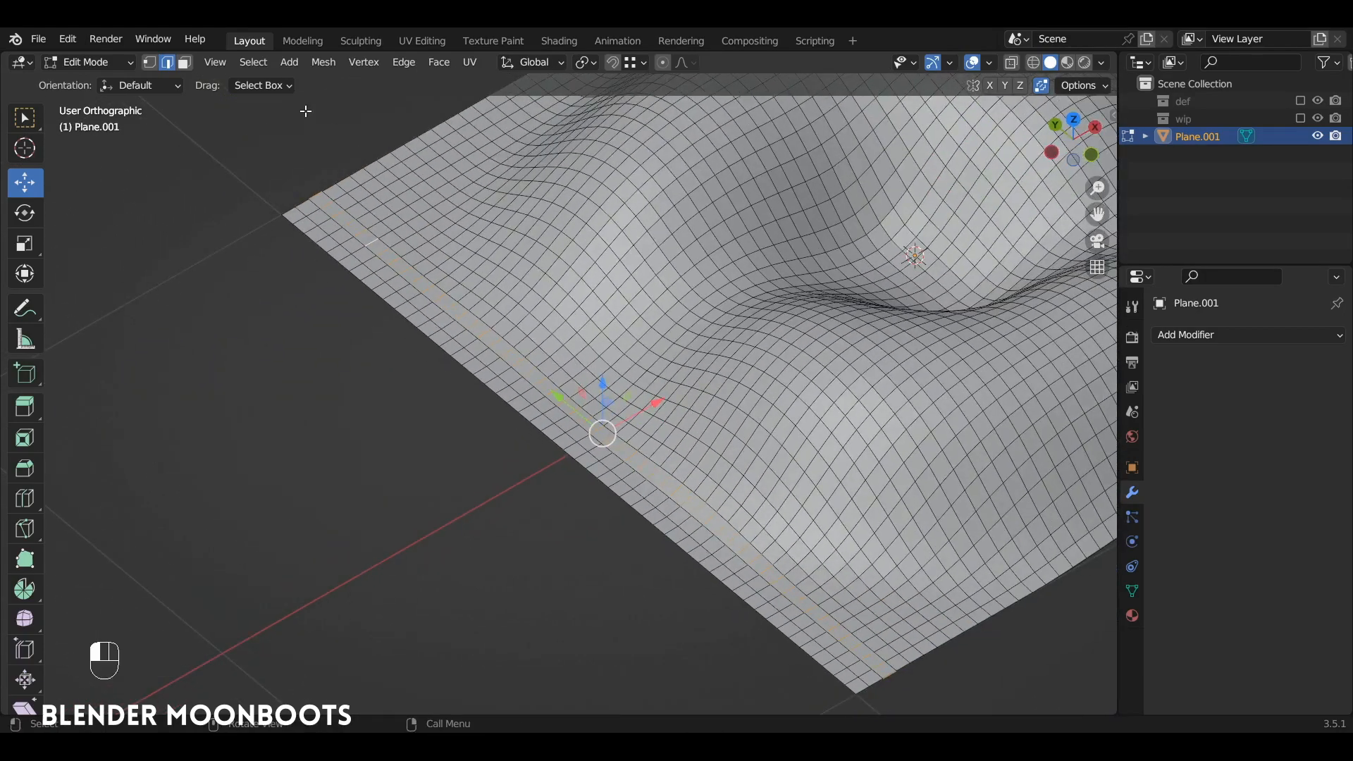
left_click(250, 69)
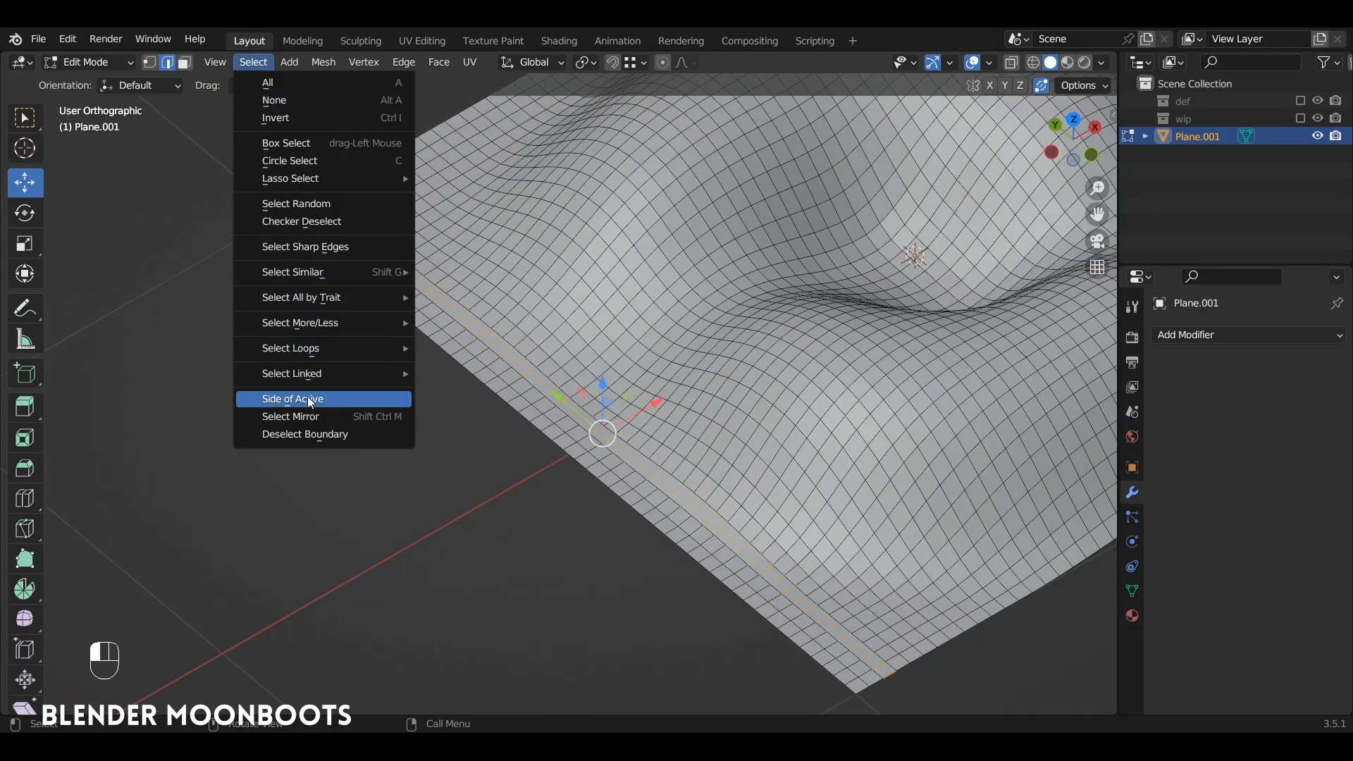
mouse_move(329, 351)
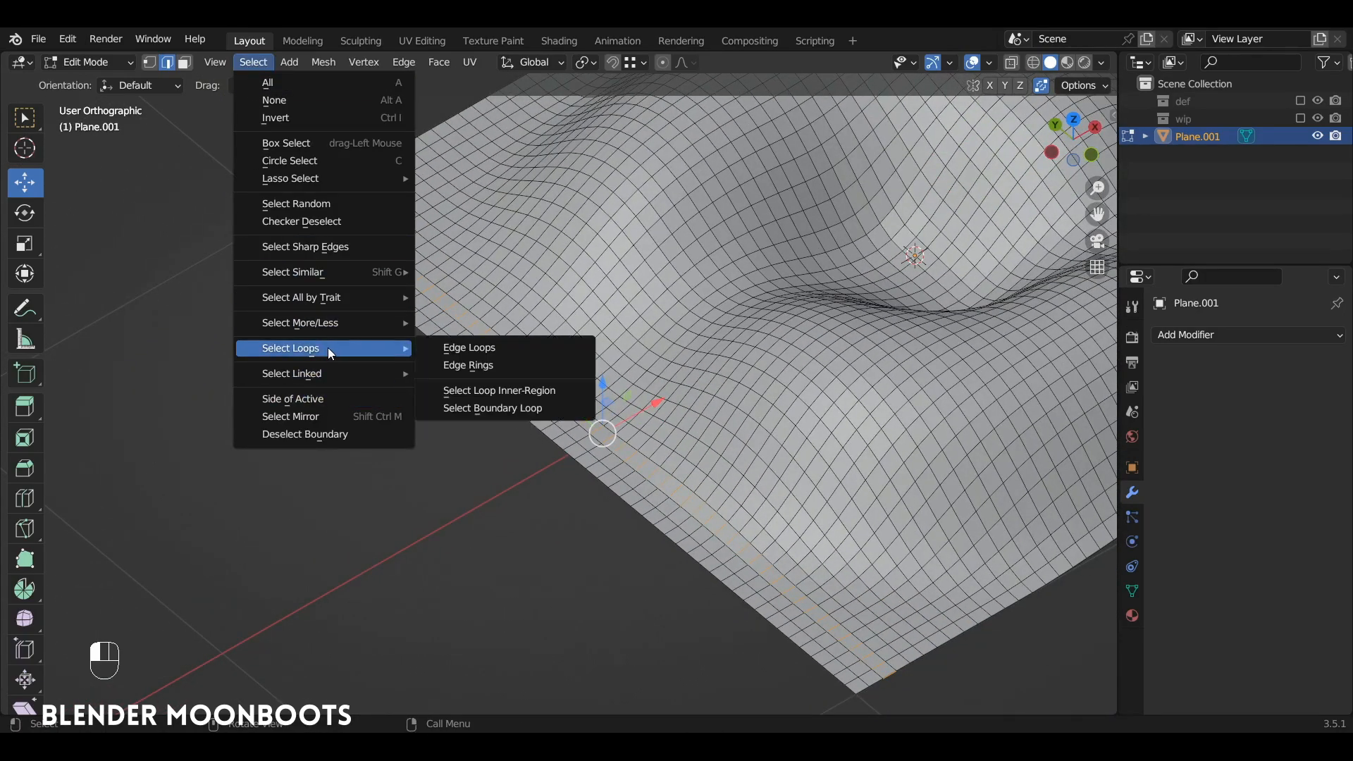
left_click(509, 348)
middle_click_drag(747, 352, 803, 354)
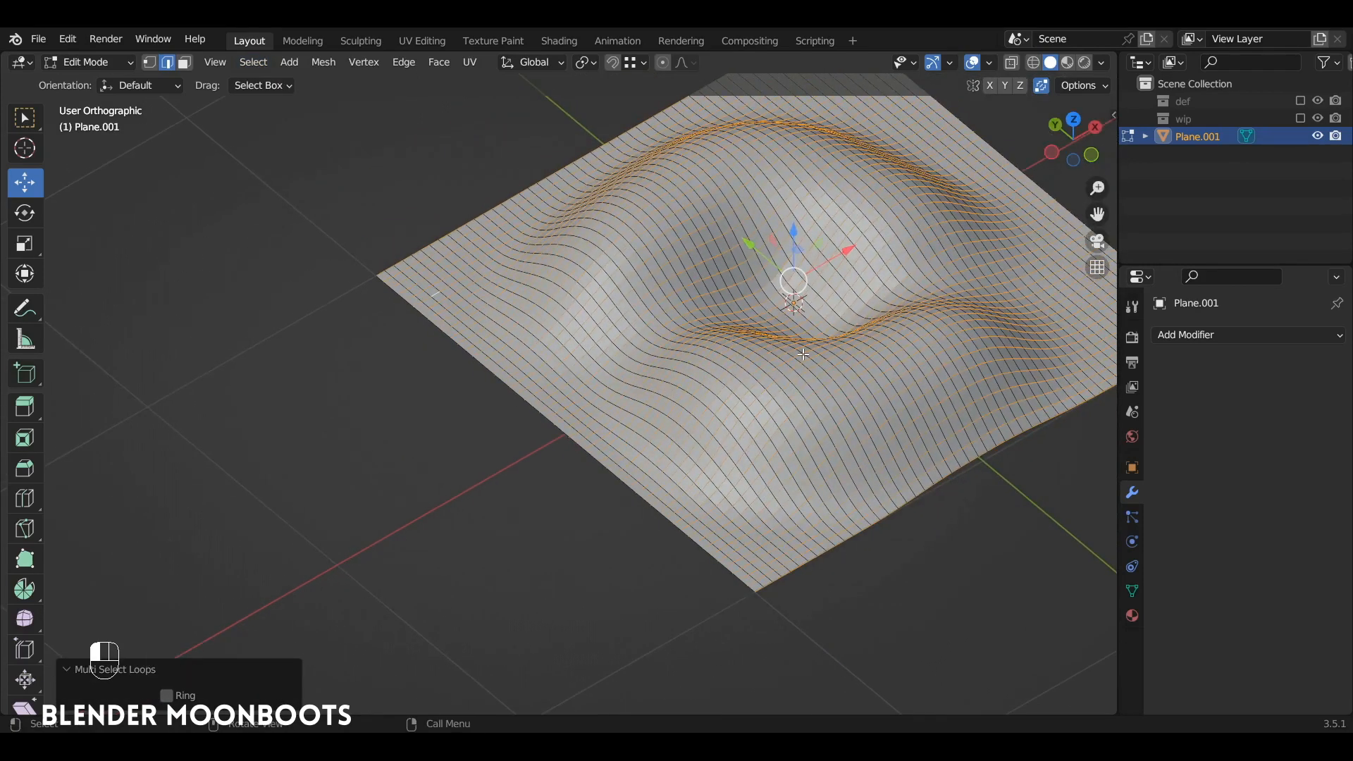
Delete the selected edge loops to leave only parallel wavy lines, and select all remaining edges.
key("x")
left_click(797, 367)
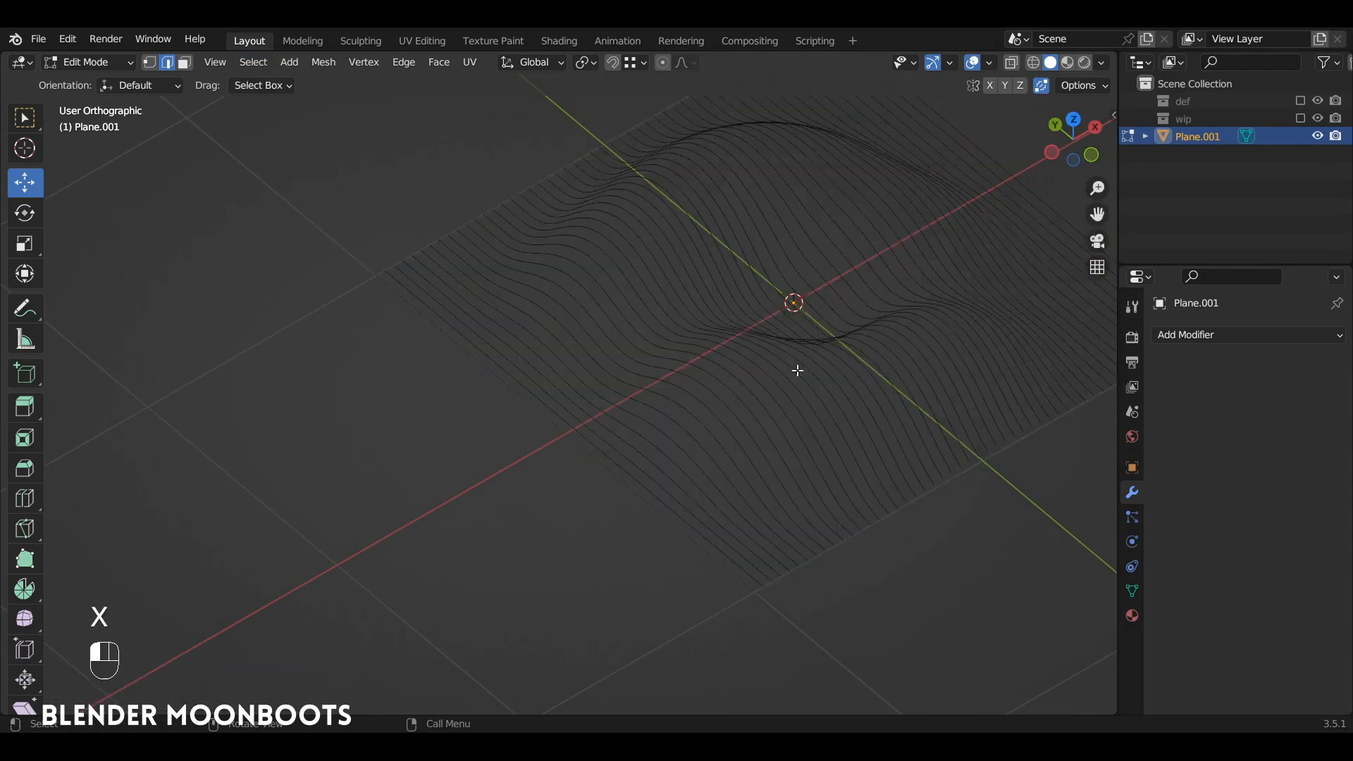
key("a")
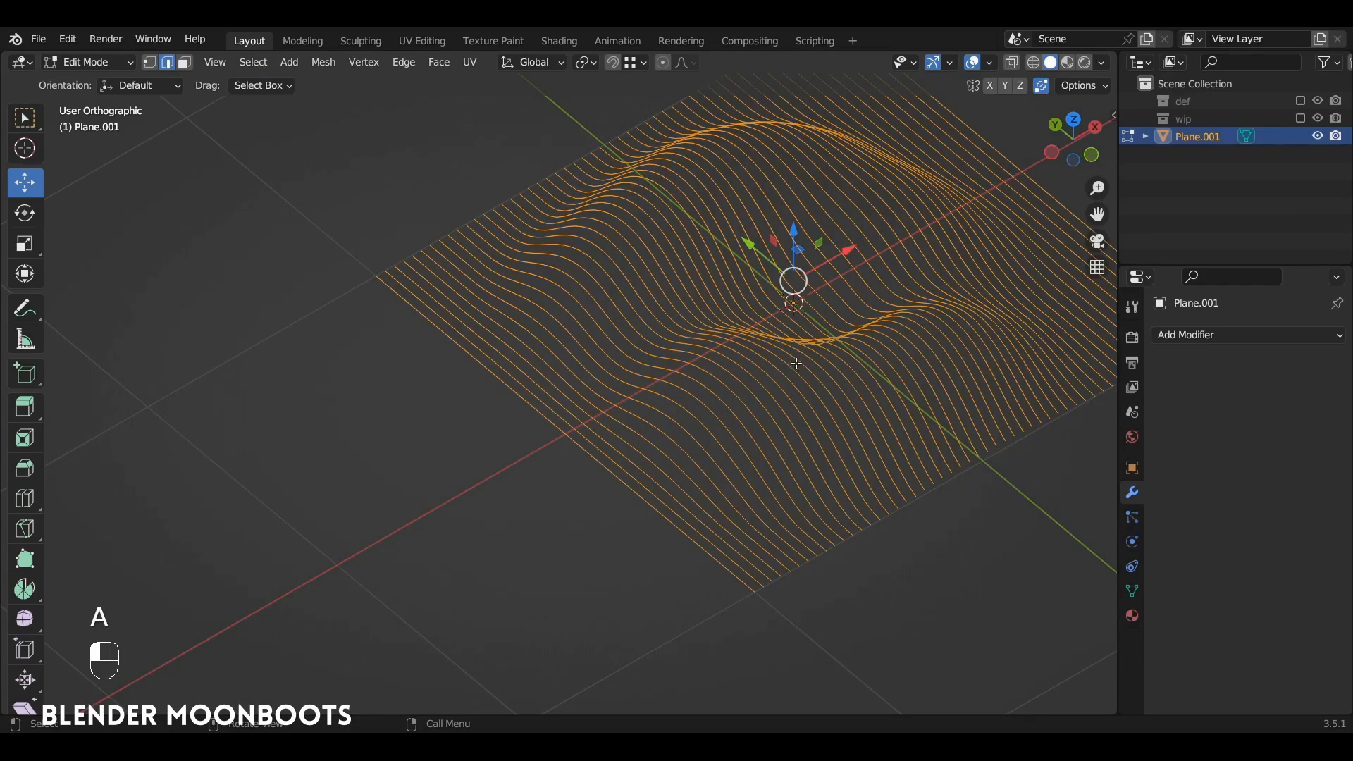
mouse_move(794, 366)
left_mouse_down("alt")
mouse_move(764, 444)
mouse_move(776, 378)
left_mouse_up("alt")
key("Tab")
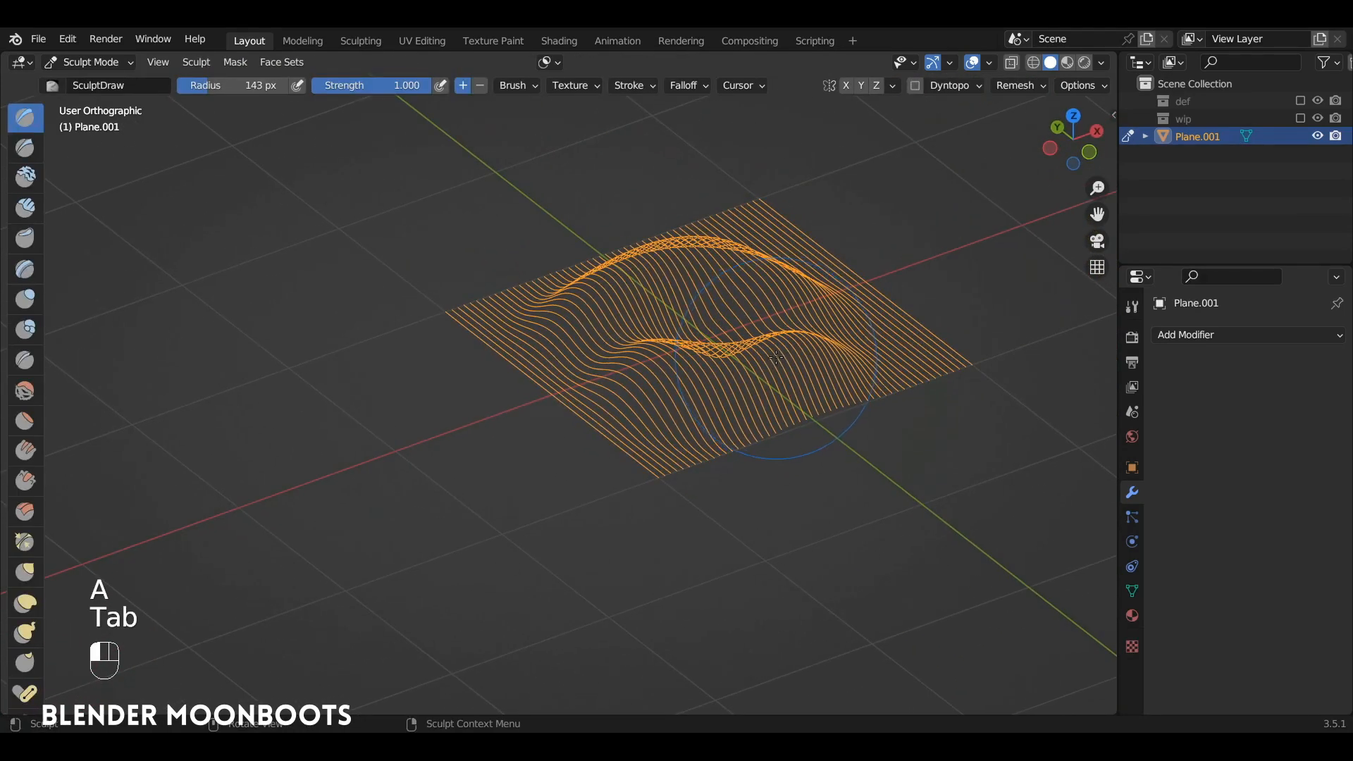
key("ctrl+Tab")
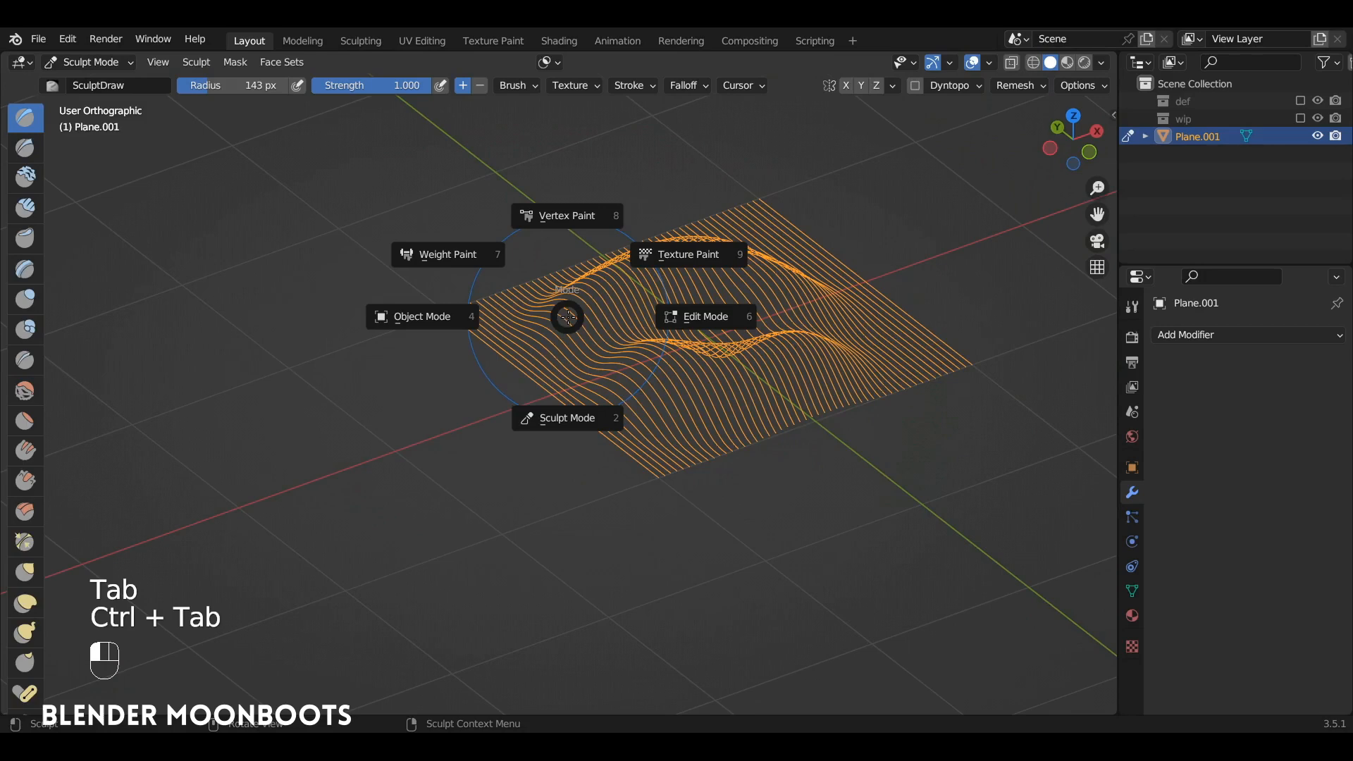
left_click(707, 315)
left_click_drag(710, 318, 673, 363, "alt")
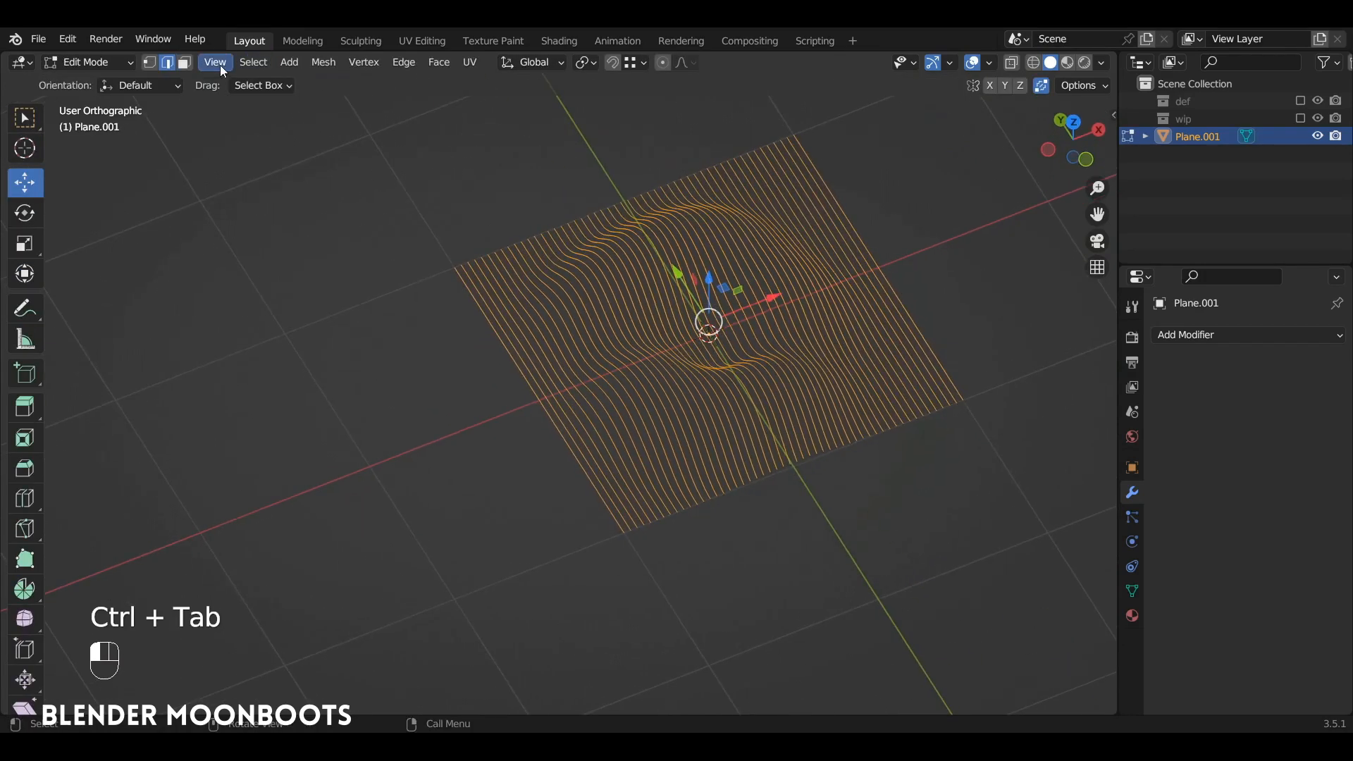
In vertex select mode, extrude all the wavy lines along X by about -0.03 m to form narrow strips.
left_click(148, 62)
mouse_move(567, 241)
left_mouse_down("alt")
mouse_move(589, 217)
mouse_move(502, 326)
mouse_move(519, 305)
mouse_move(693, 299)
left_mouse_up("alt")
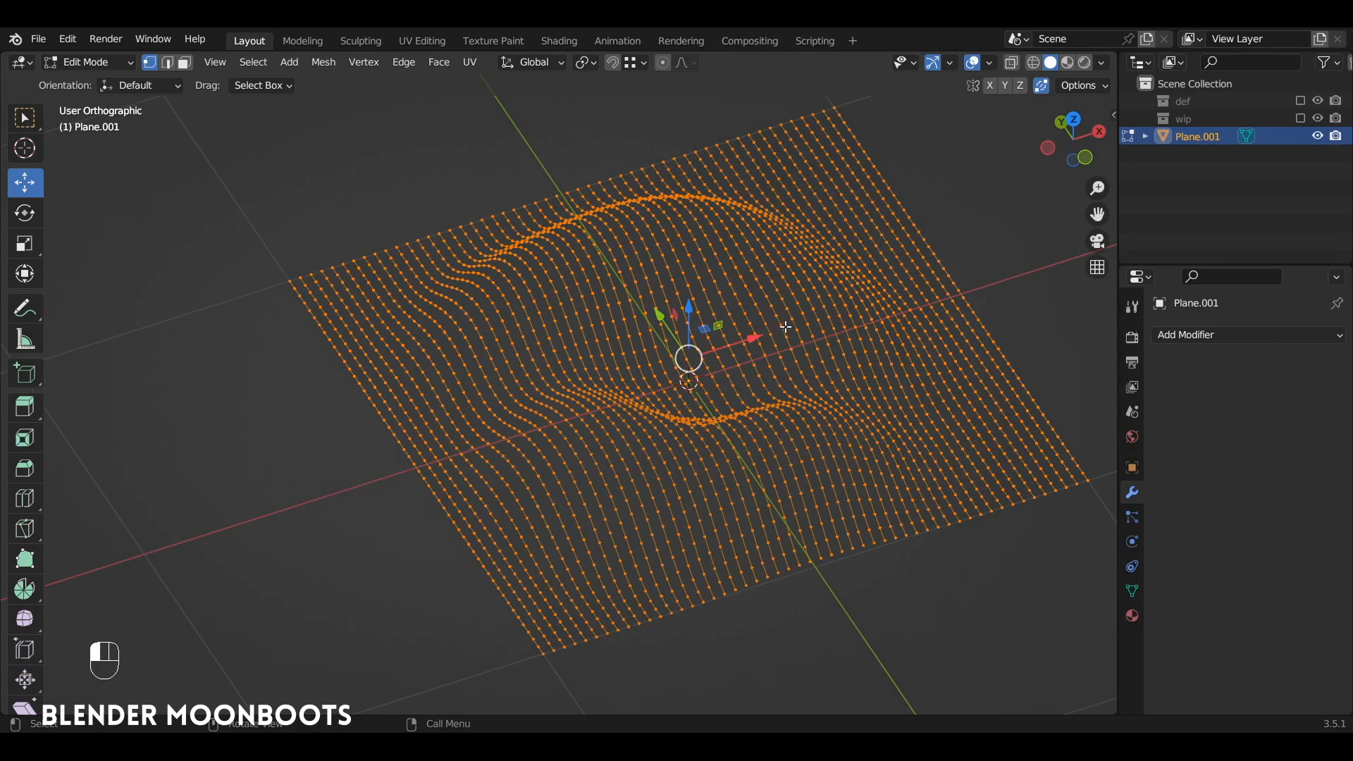
key("e")
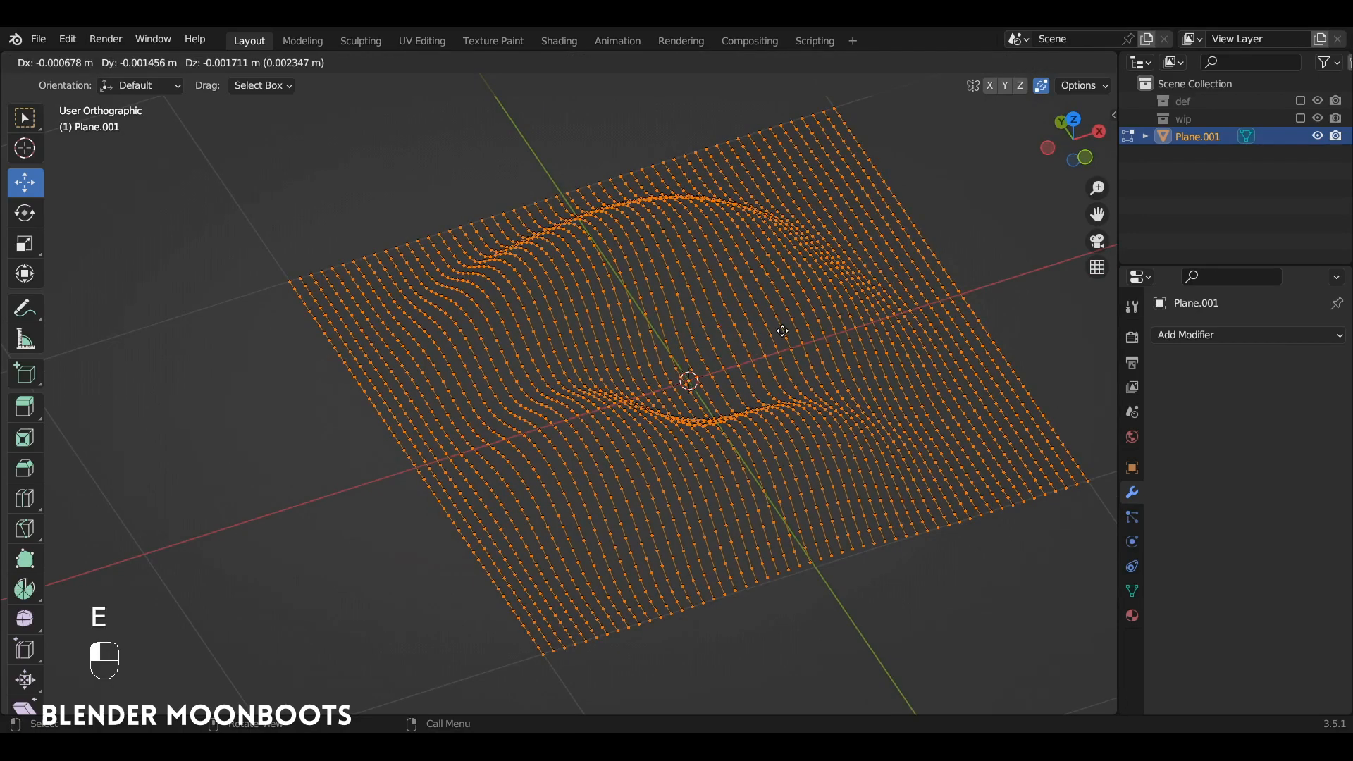
left_click(775, 328)
From the top view, move the extruded vertices along X by about -0.0075 m to close the gaps between strips.
key("KP_7")
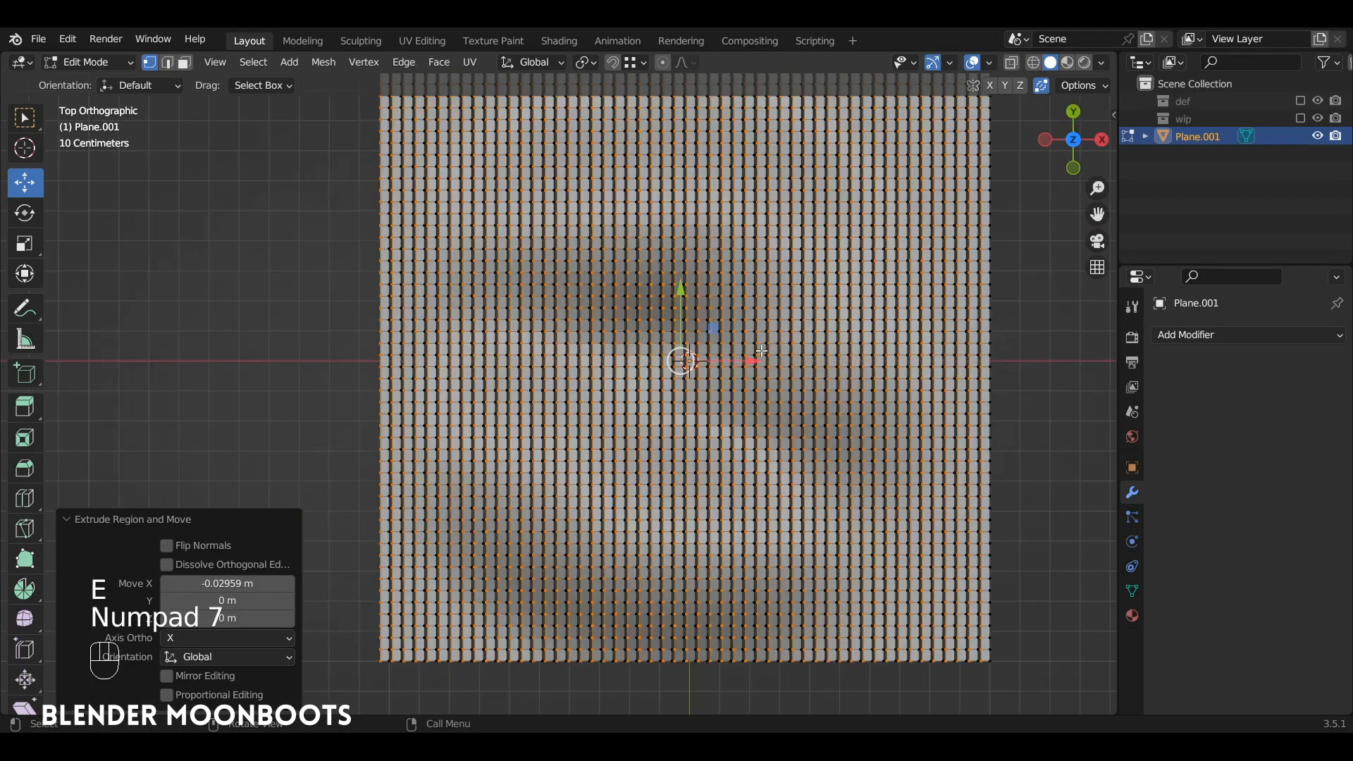
scroll(747, 352, "up", 3)
left_click_drag(845, 296, 746, 350, "alt+shift")
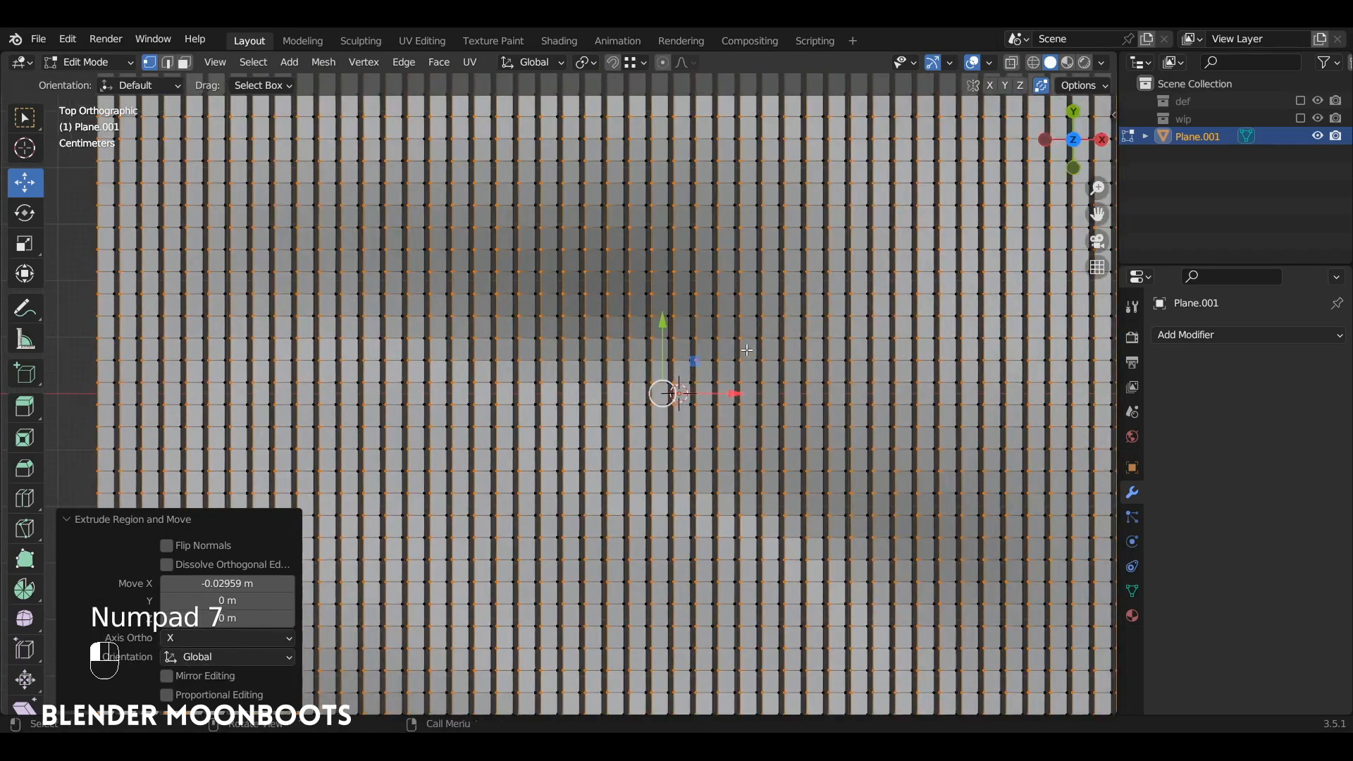
key("g")
key("x")
left_click(720, 387)
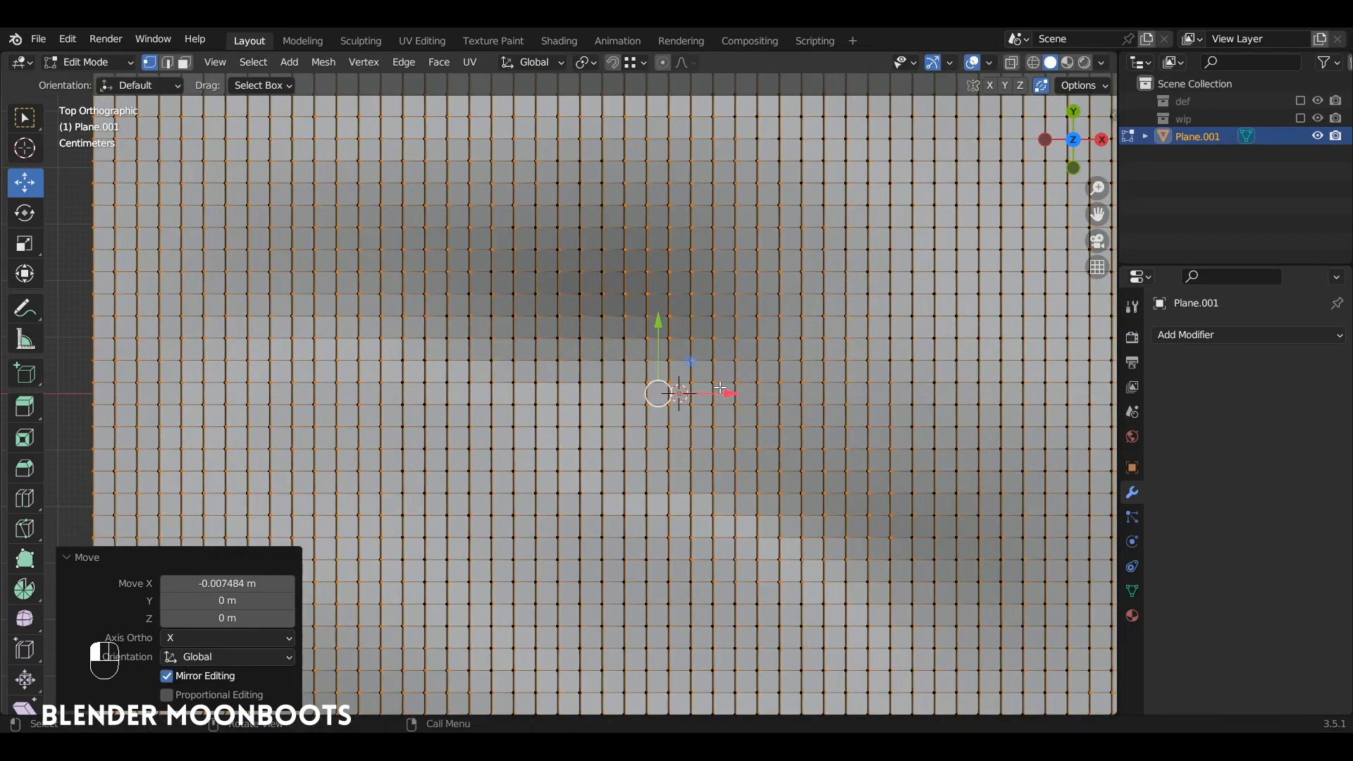
Select the whole mesh and extrude it downward along Z by about 0.47 m.
left_click_drag(719, 388, 661, 390, "alt")
key("a")
scroll(665, 387, "down", 3)
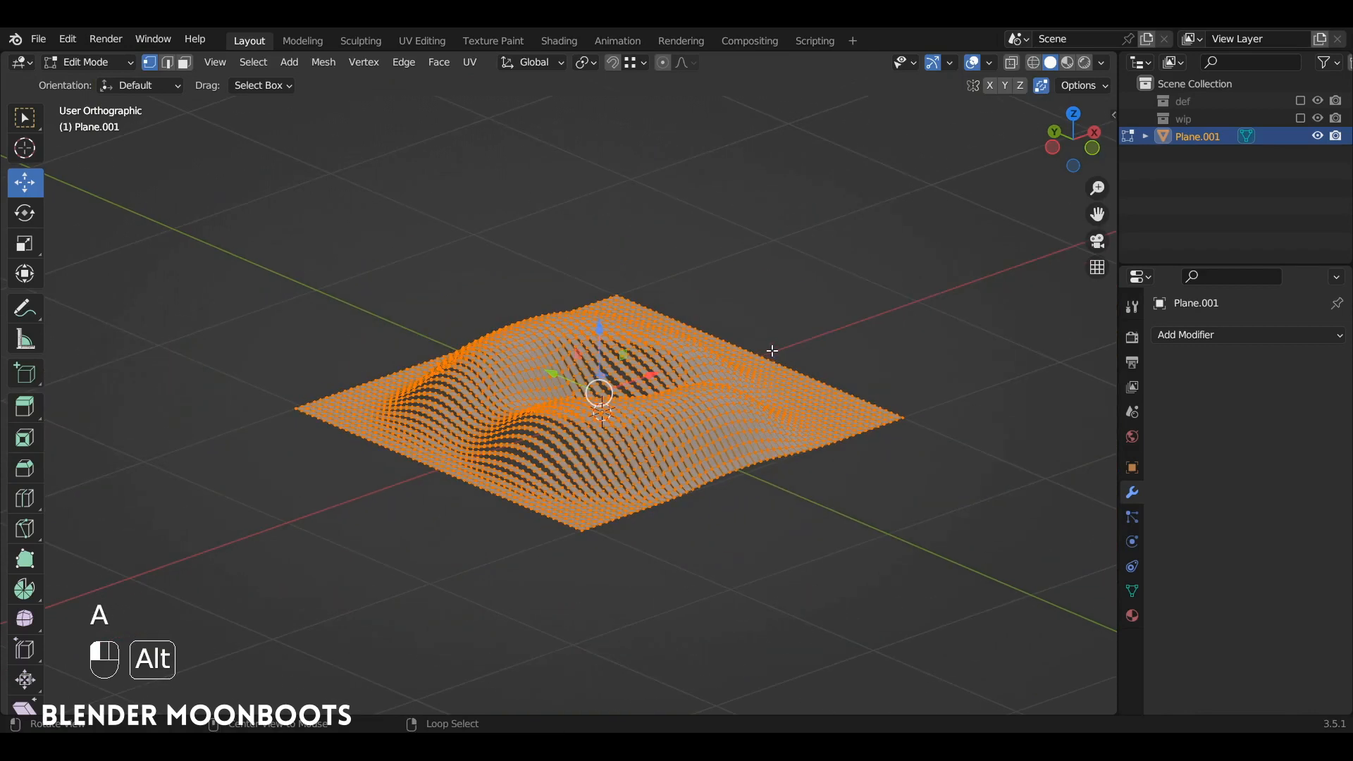
key("e")
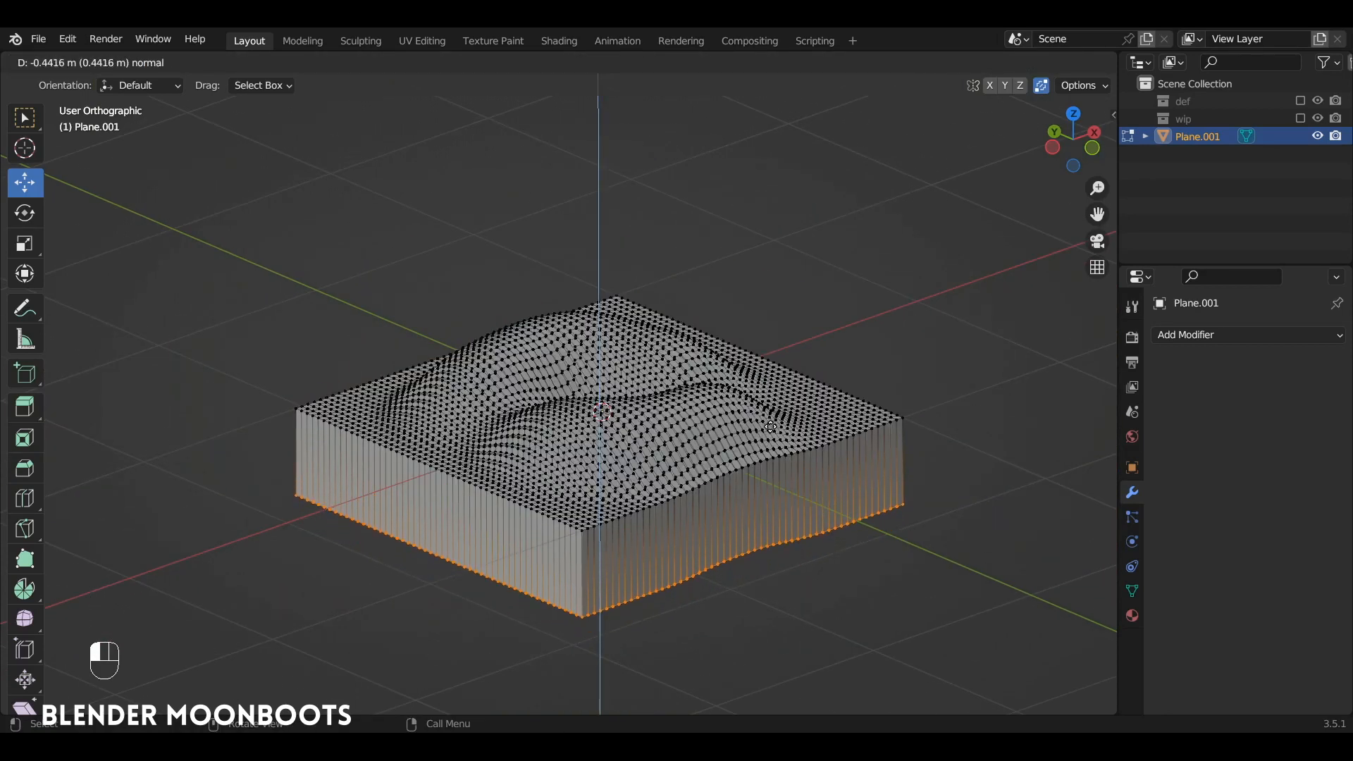
middle_click(768, 435)
key("z")
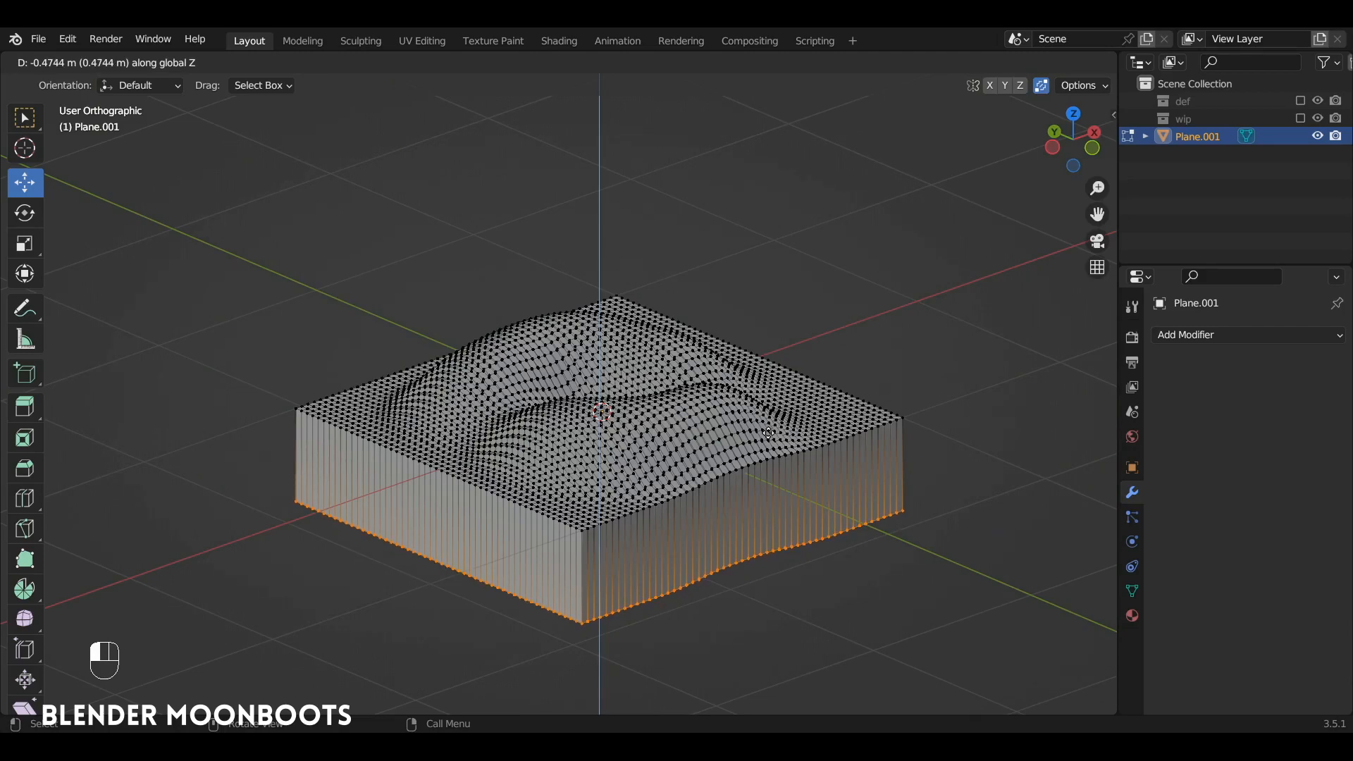
left_click(768, 433)
Flatten the extruded underside by scaling Z to 0, raise it along Z for a thinner slab, and return to Object Mode.
left_click_drag(768, 434, 606, 460, "alt")
type("sz0")
left_click(598, 485)
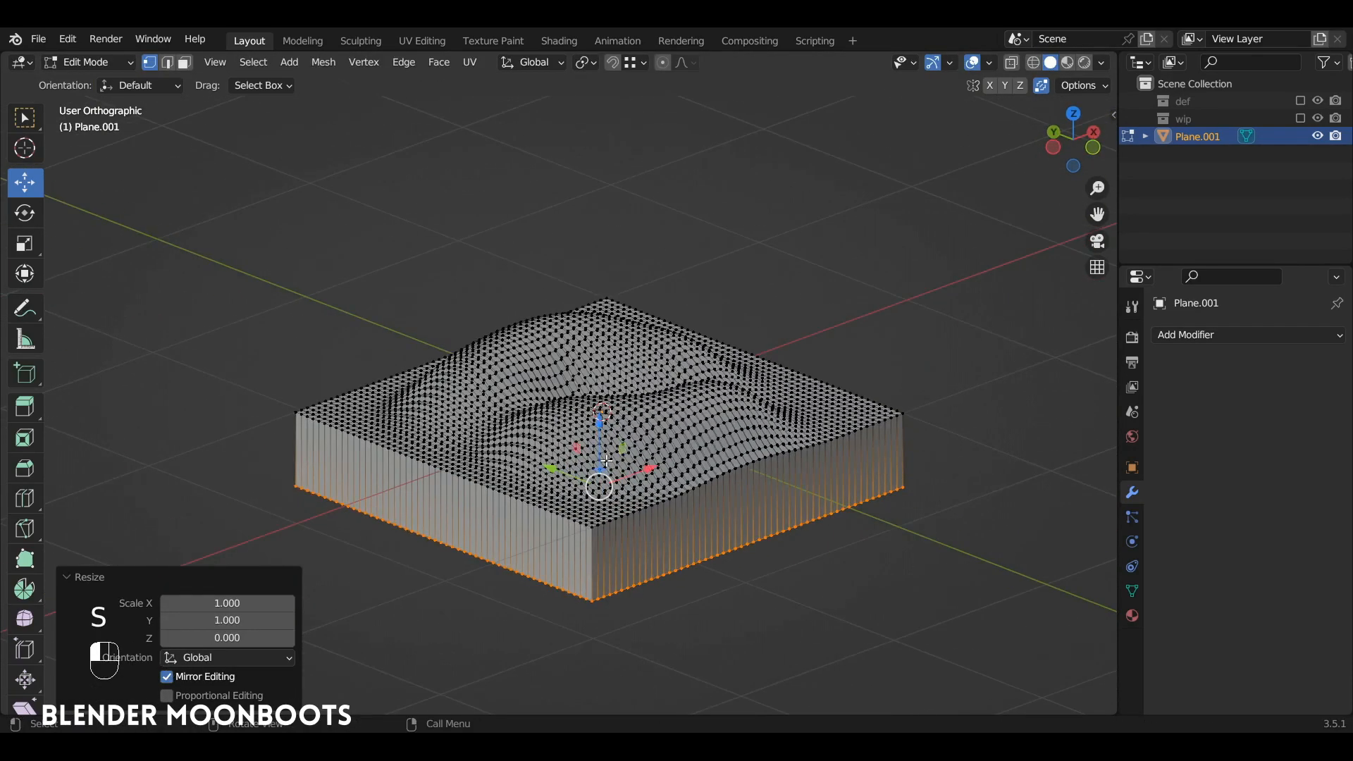
key("g")
key("z")
left_click(603, 412)
key("Tab")
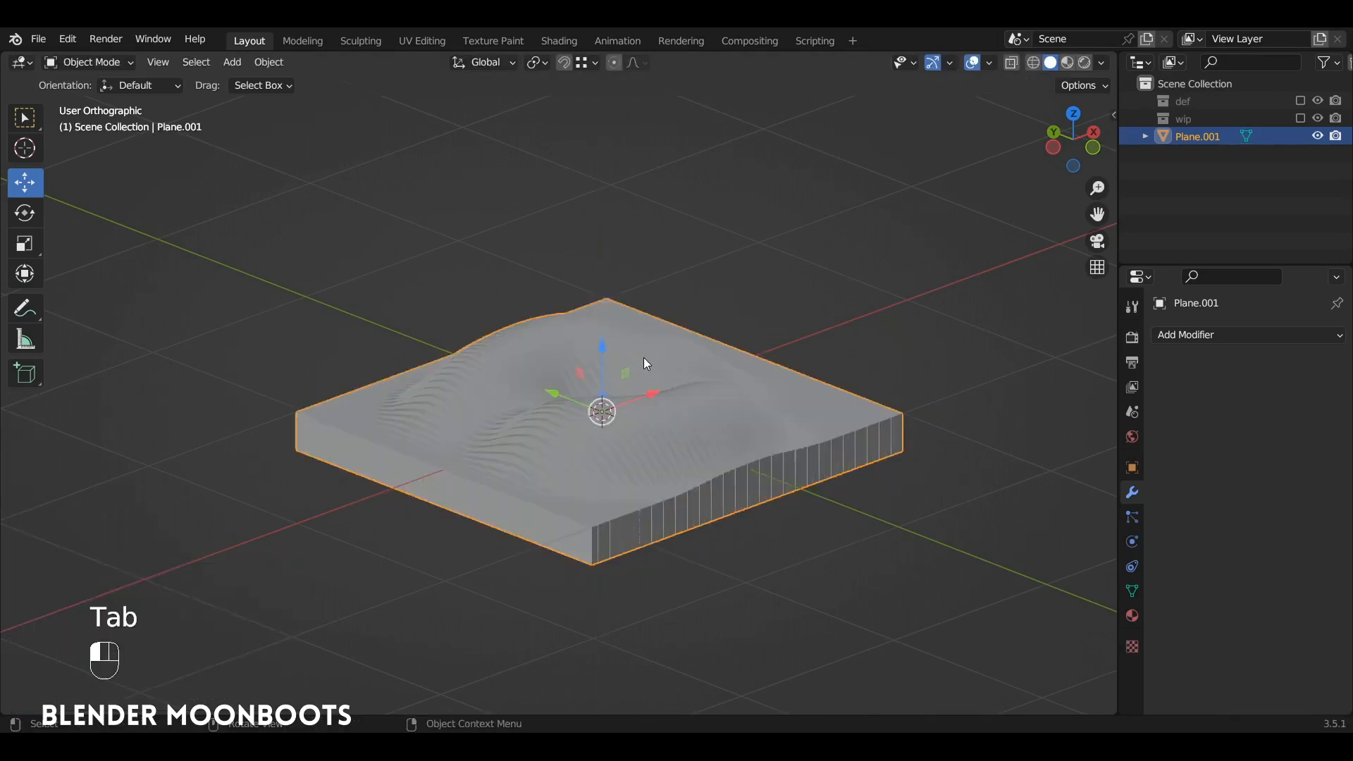
Apply Shade Smooth to the wavy slab and enable Auto Smooth for its normals at 30°.
left_click_drag(644, 358, 510, 429, "alt")
right_click(631, 349)
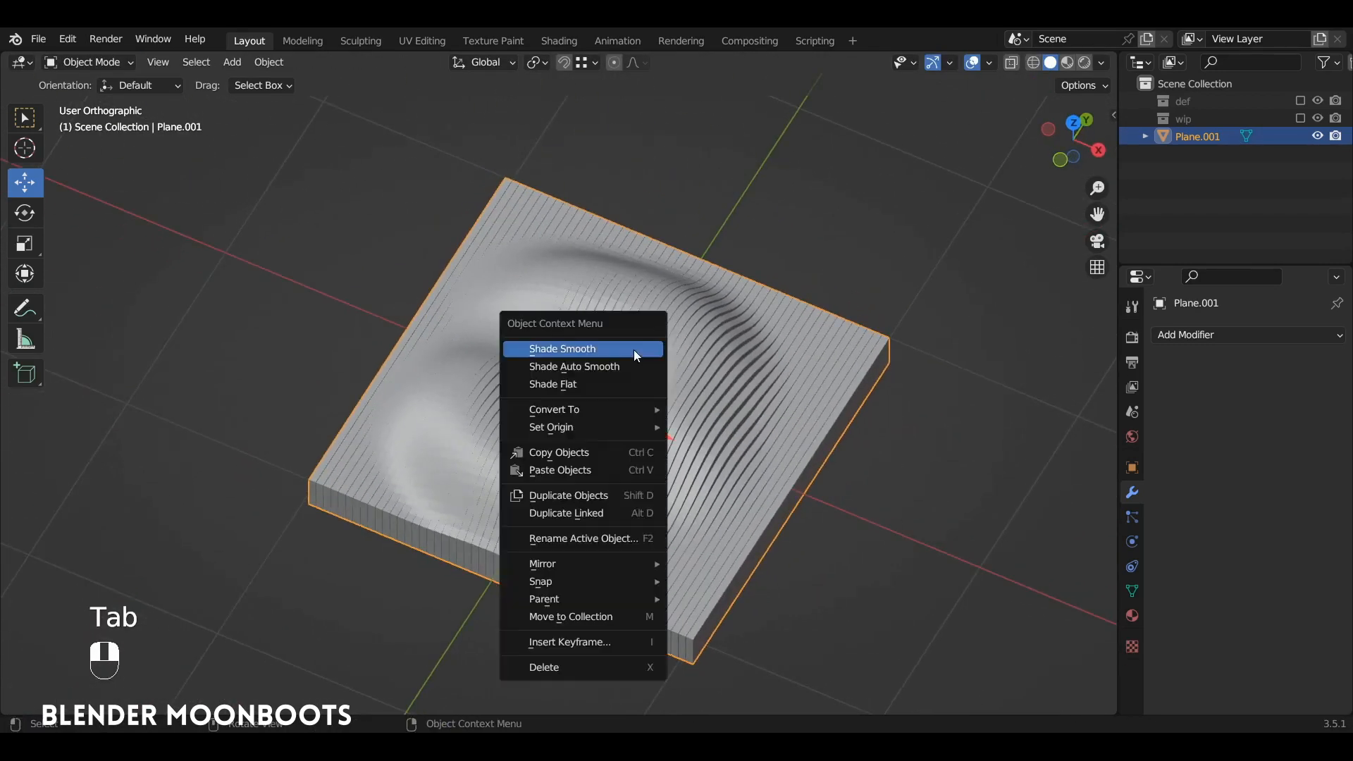
left_click(621, 347)
left_click_drag(645, 378, 711, 305, "alt")
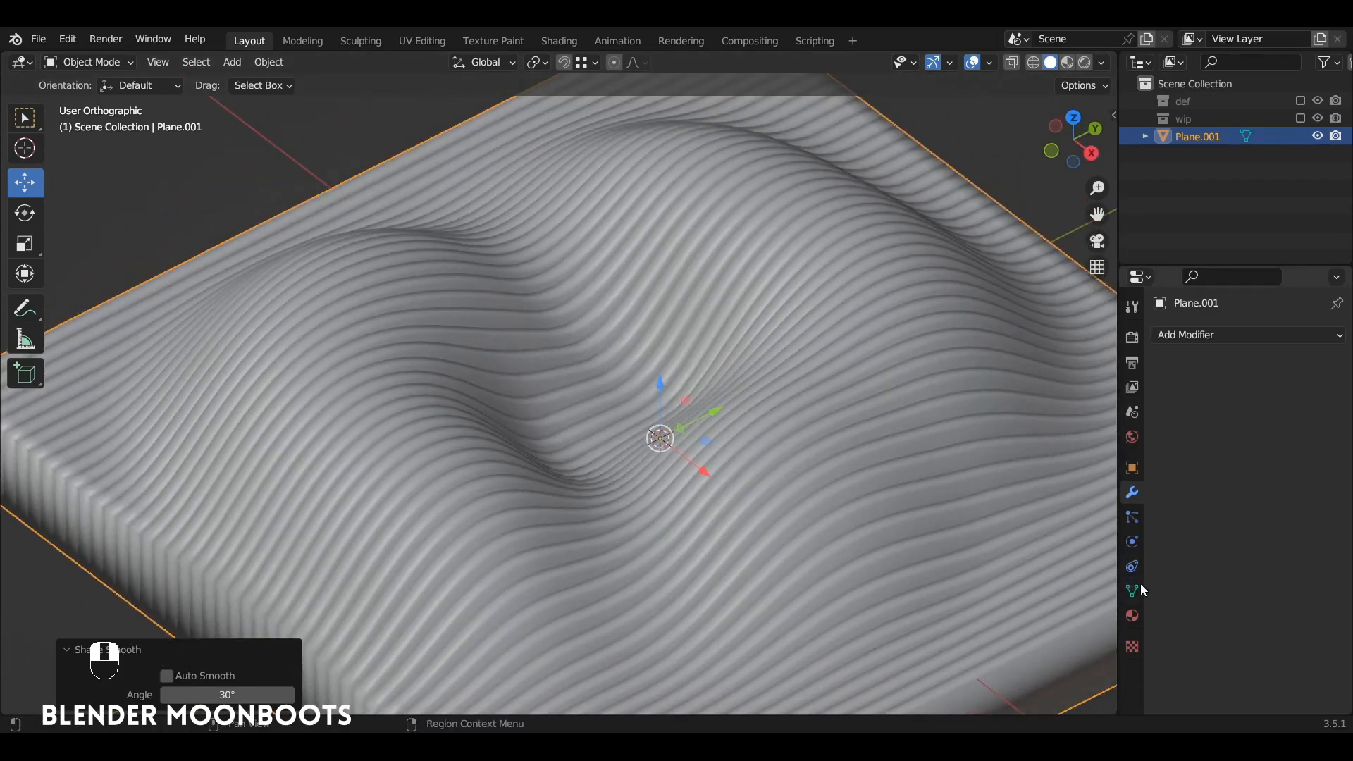
left_click(1132, 592)
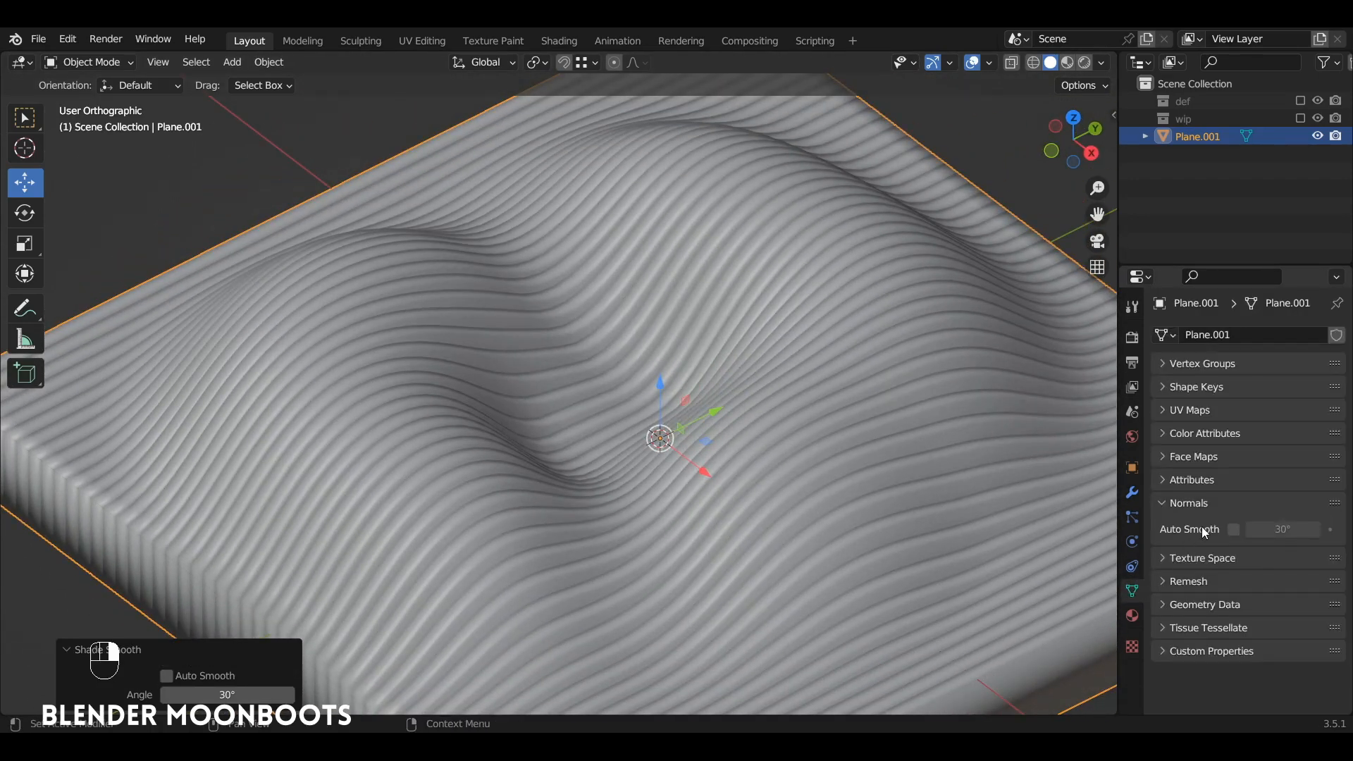
left_click(1233, 529)
mouse_move(1071, 549)
left_mouse_down("alt")
mouse_move(1035, 555)
mouse_move(966, 475)
mouse_move(1001, 489)
mouse_move(992, 468)
mouse_move(999, 511)
left_mouse_up("alt")
left_click_drag(999, 510, 1018, 613, "ctrl+alt")
left_click_drag(1017, 613, 974, 590, "alt+shift")
mouse_move(895, 536)
left_mouse_down("alt")
mouse_move(1004, 510)
mouse_move(1013, 524)
mouse_move(875, 541)
left_mouse_up("alt")
left_click_drag(635, 462, 1016, 426, "alt")
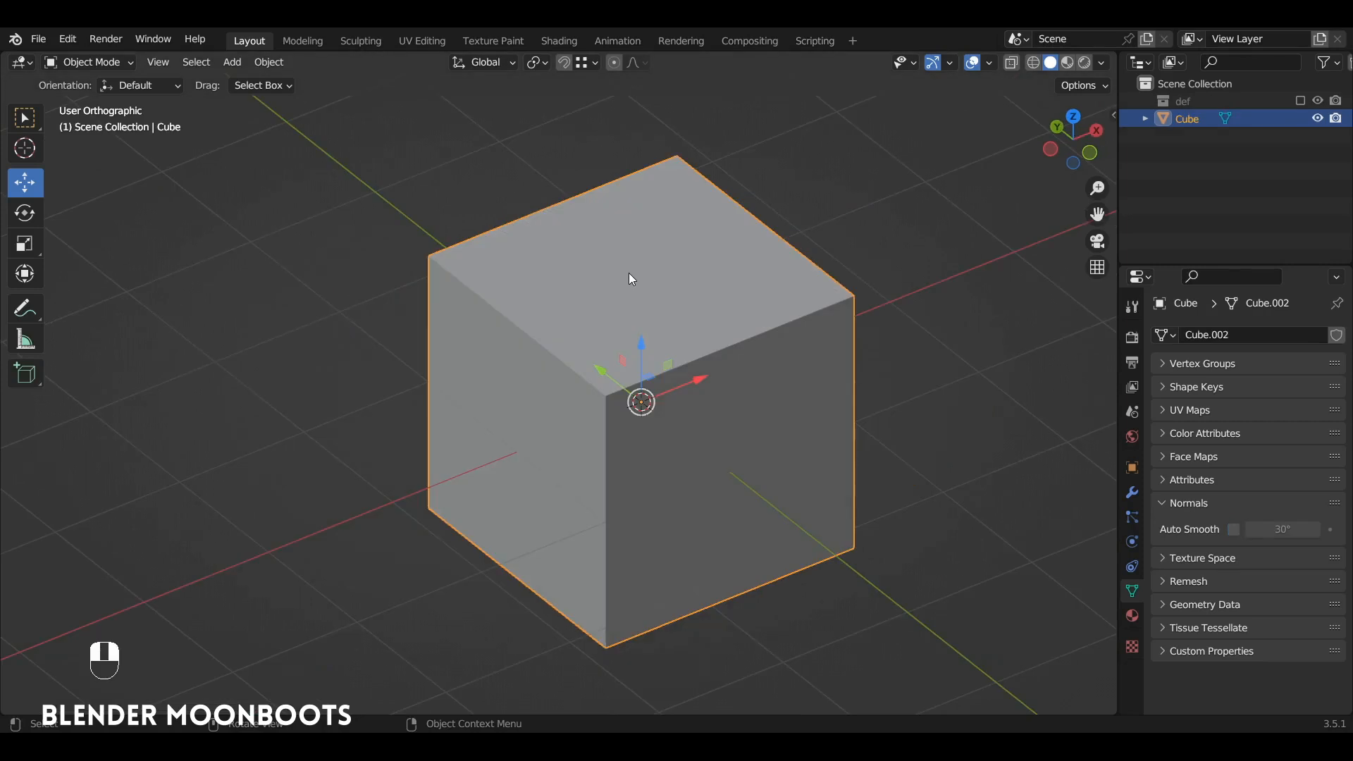
Delete the default cube and add a 2 m plane at the origin.
key("x")
left_click(635, 272)
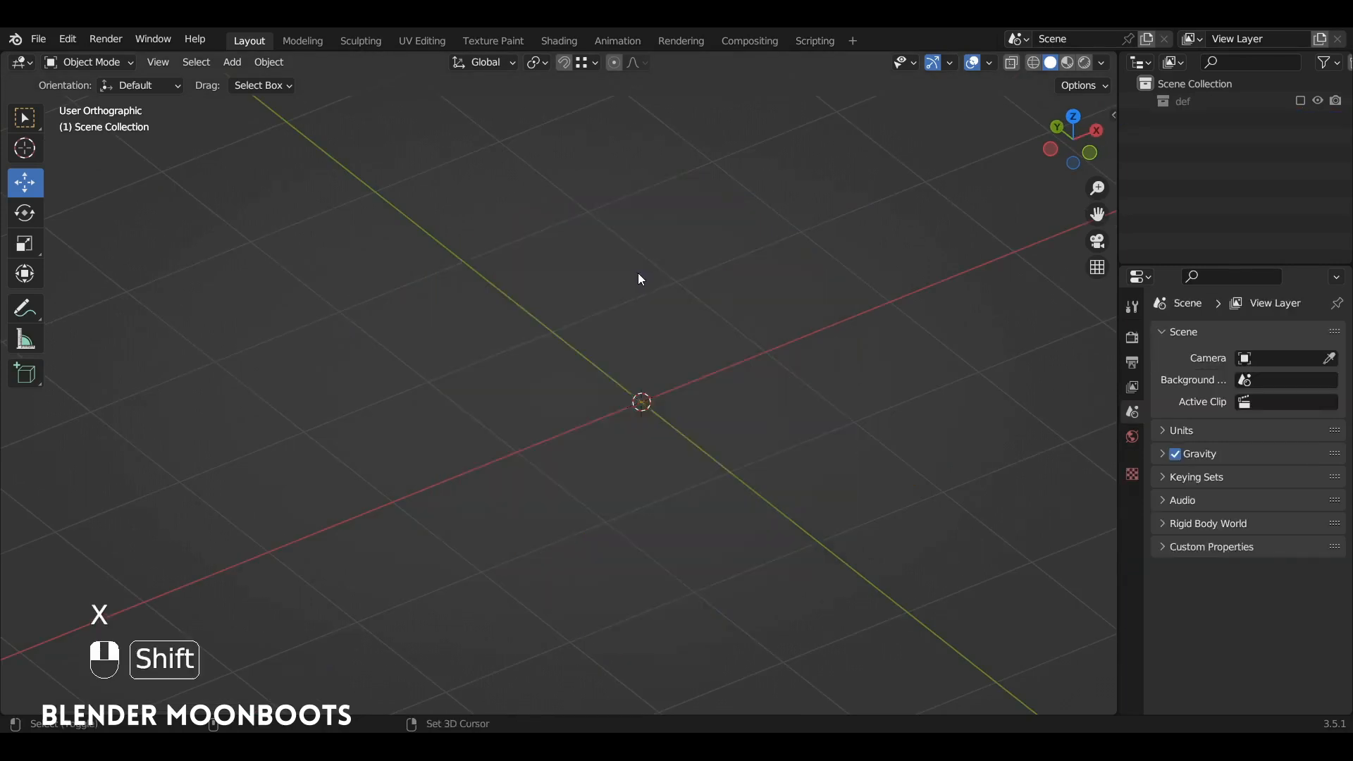
key("shift+a")
mouse_move(590, 106)
left_click(728, 106)
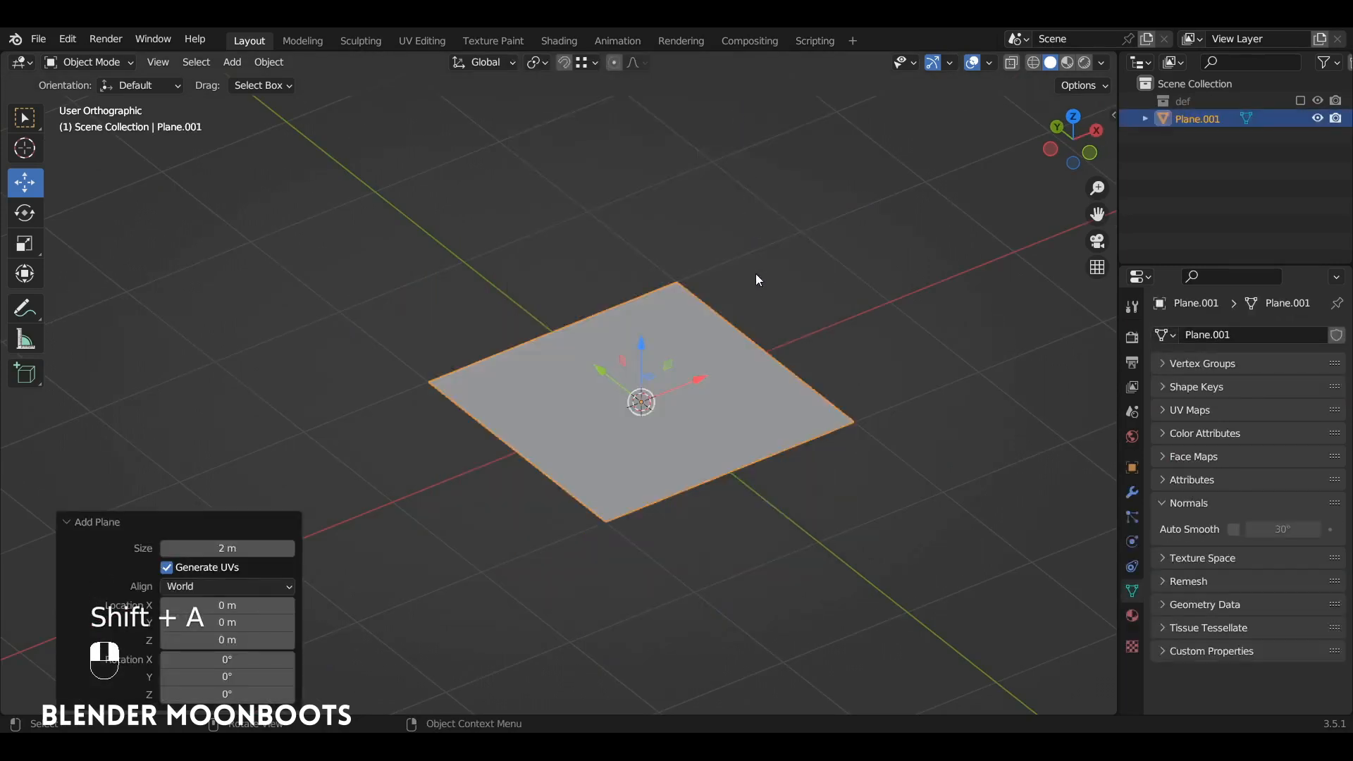
In Edit Mode, rotate the plane 90° about the Y axis so it stands upright.
key("Tab")
type("ry")
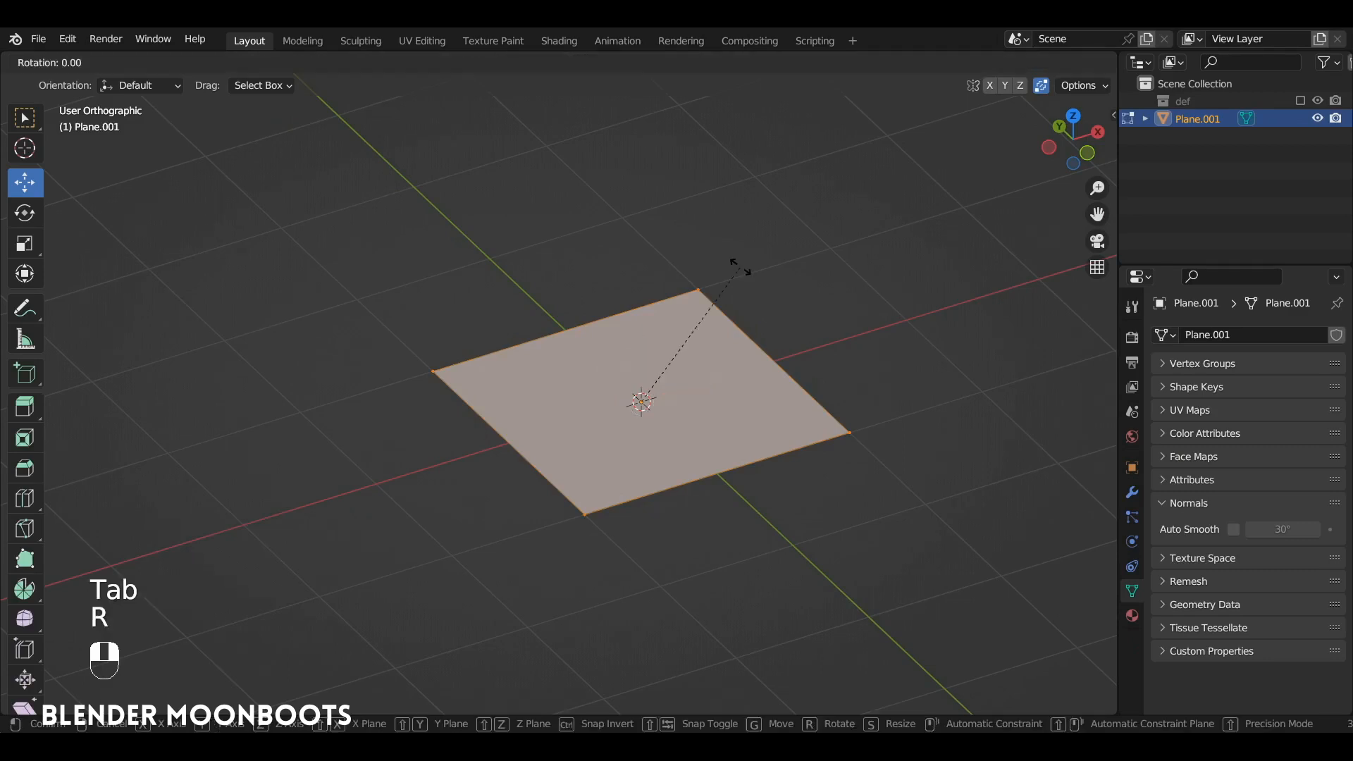
type("90")
key("Return")
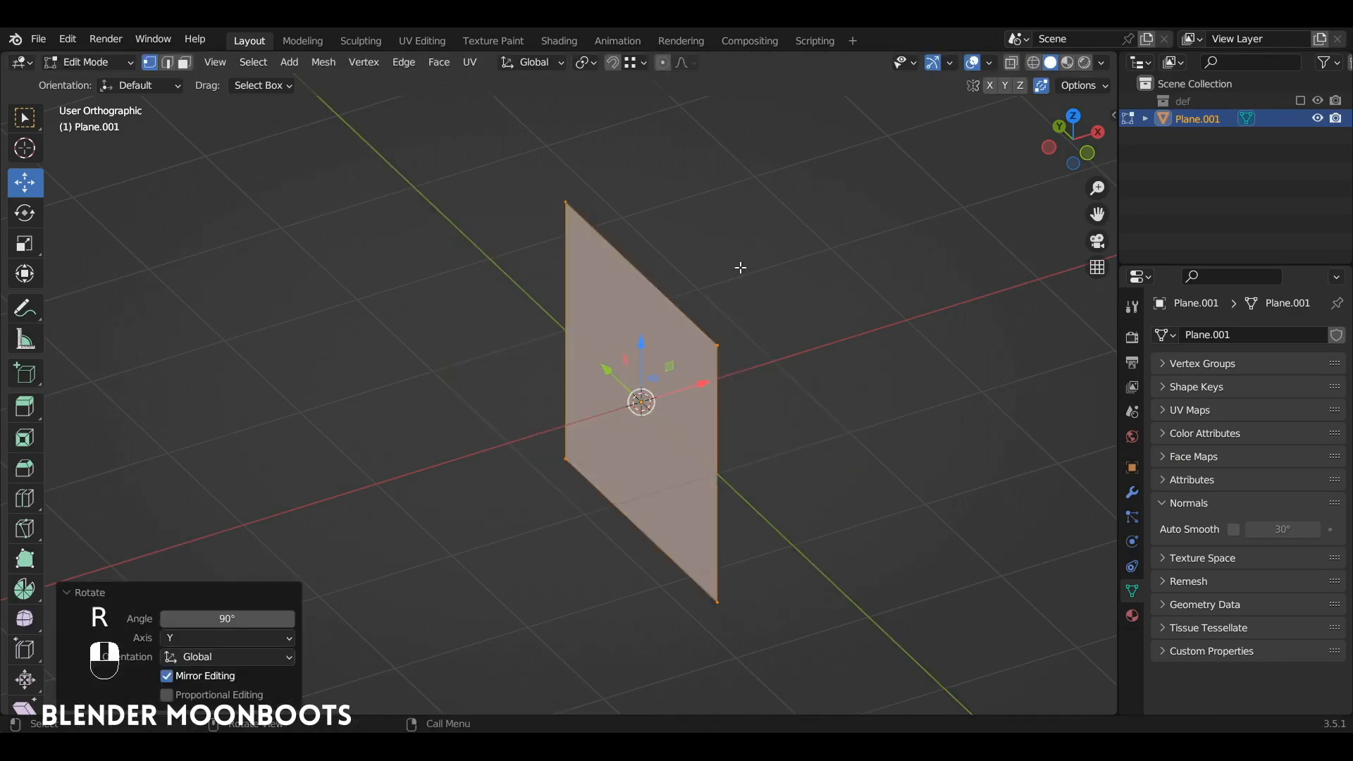
Select the two upper vertices of the upright plane and extrude that edge along X by about 6.5 m.
left_click(566, 203)
left_click(718, 346, "shift")
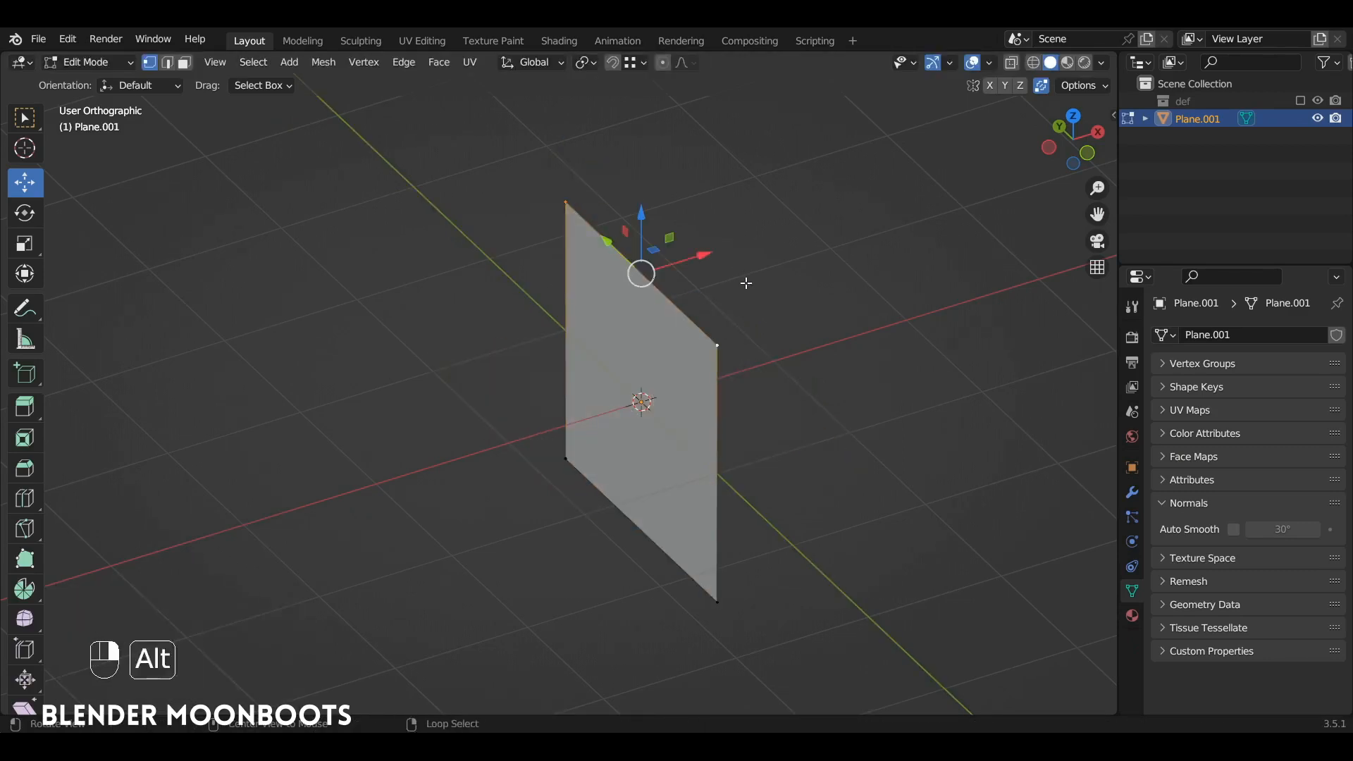
scroll(729, 382, "down", 5)
middle_click_drag(730, 382, 512, 415, "shift")
key("e")
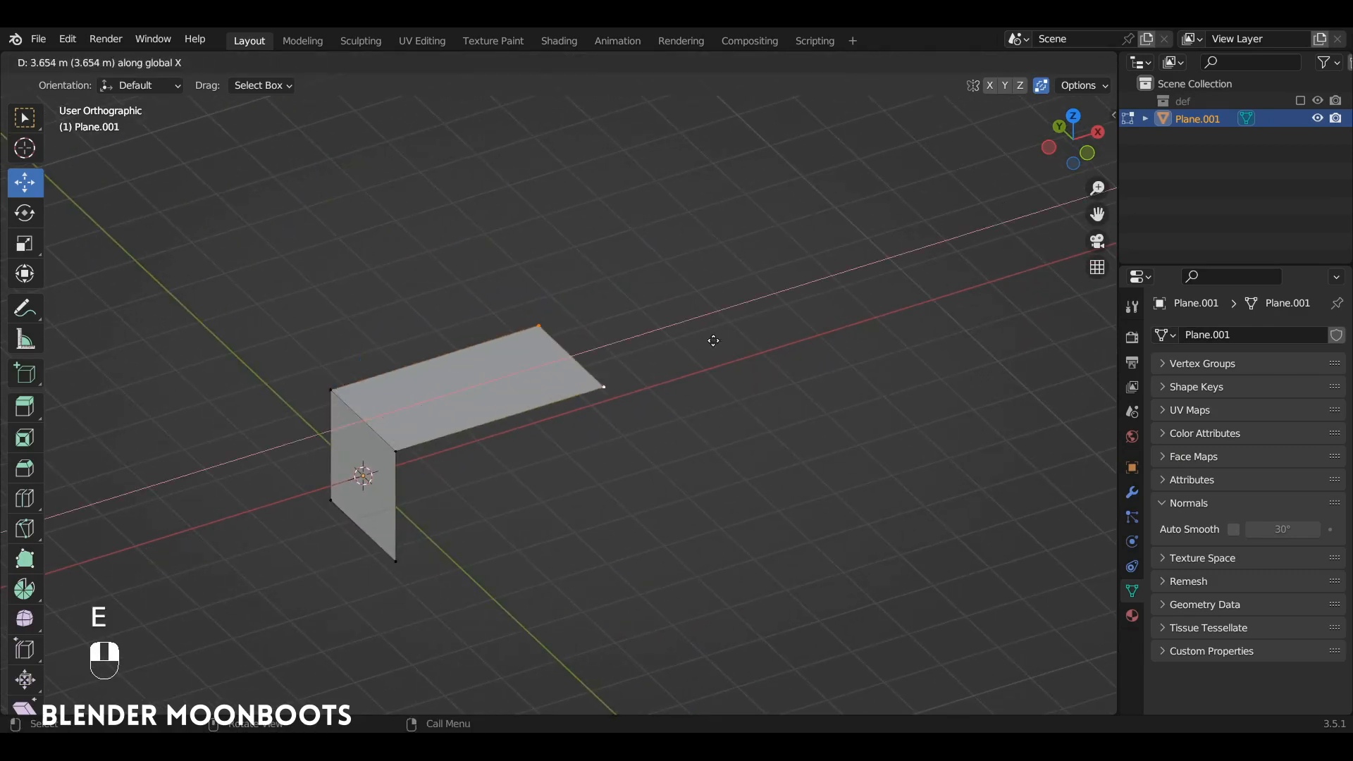
left_click(867, 310)
Add 16 evenly spaced loop cuts across the long extruded face, keeping them centred.
key("ctrl+r")
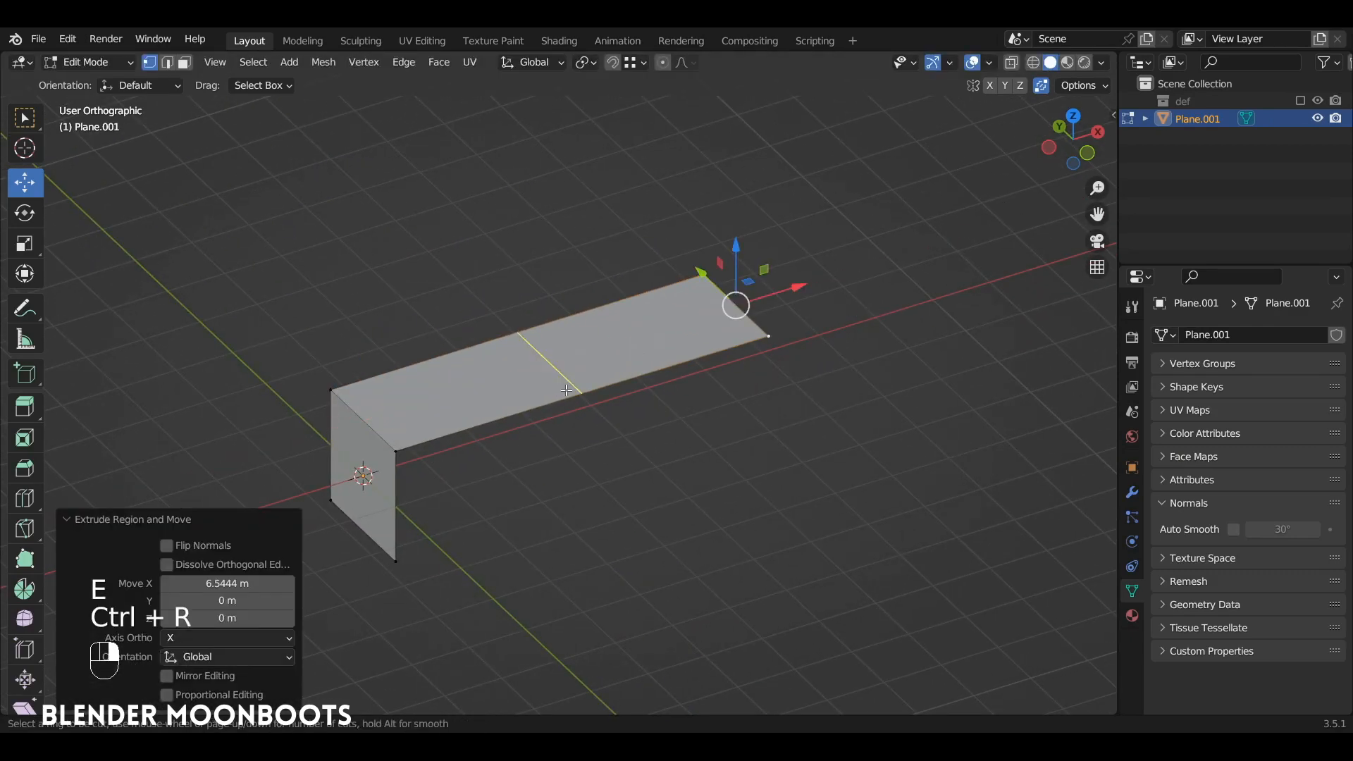
scroll(567, 390, "up", 1)
scroll(566, 391, "up", 12)
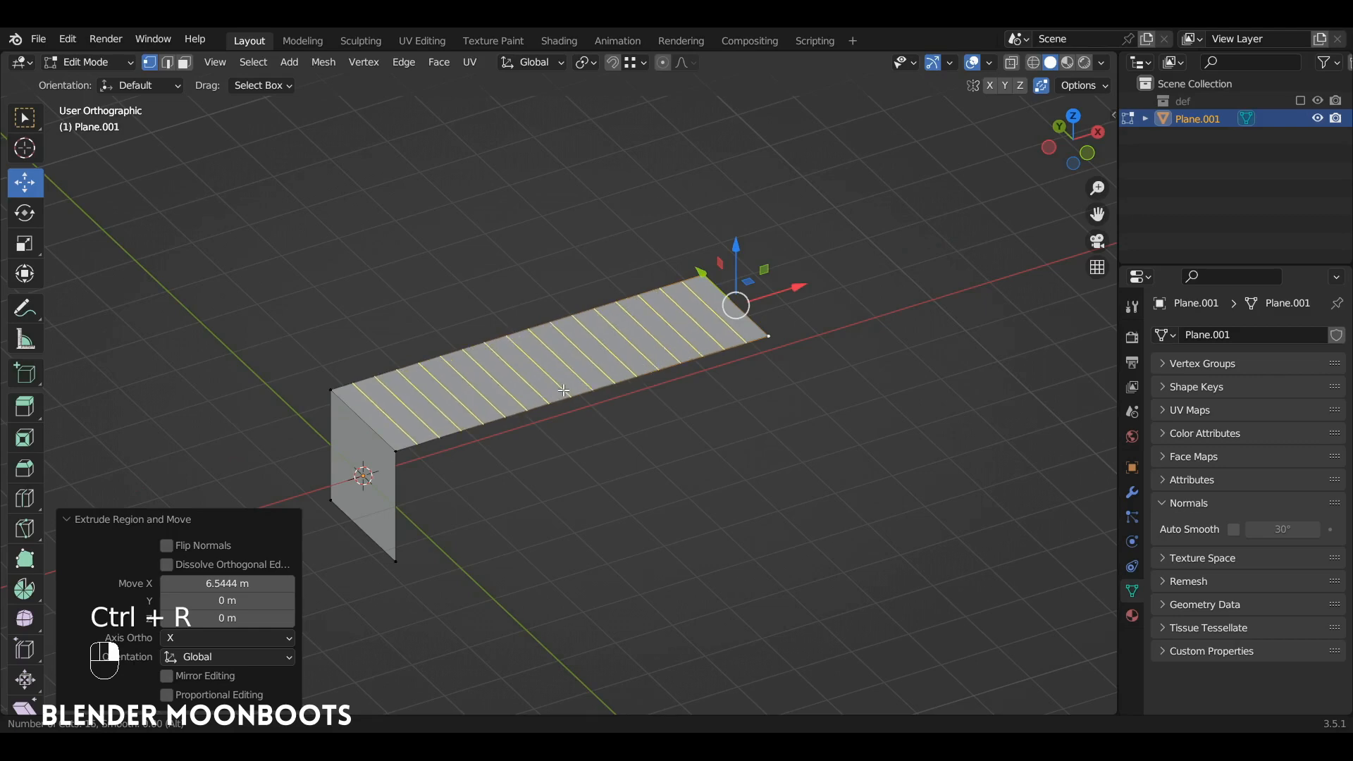
left_click(564, 389)
right_click(554, 381)
left_click_drag(542, 389, 589, 386, "alt")
In Object Mode, add a Simple Deform modifier that twists the plane 90° about the X axis.
key("Tab")
scroll(590, 377, "up", 1)
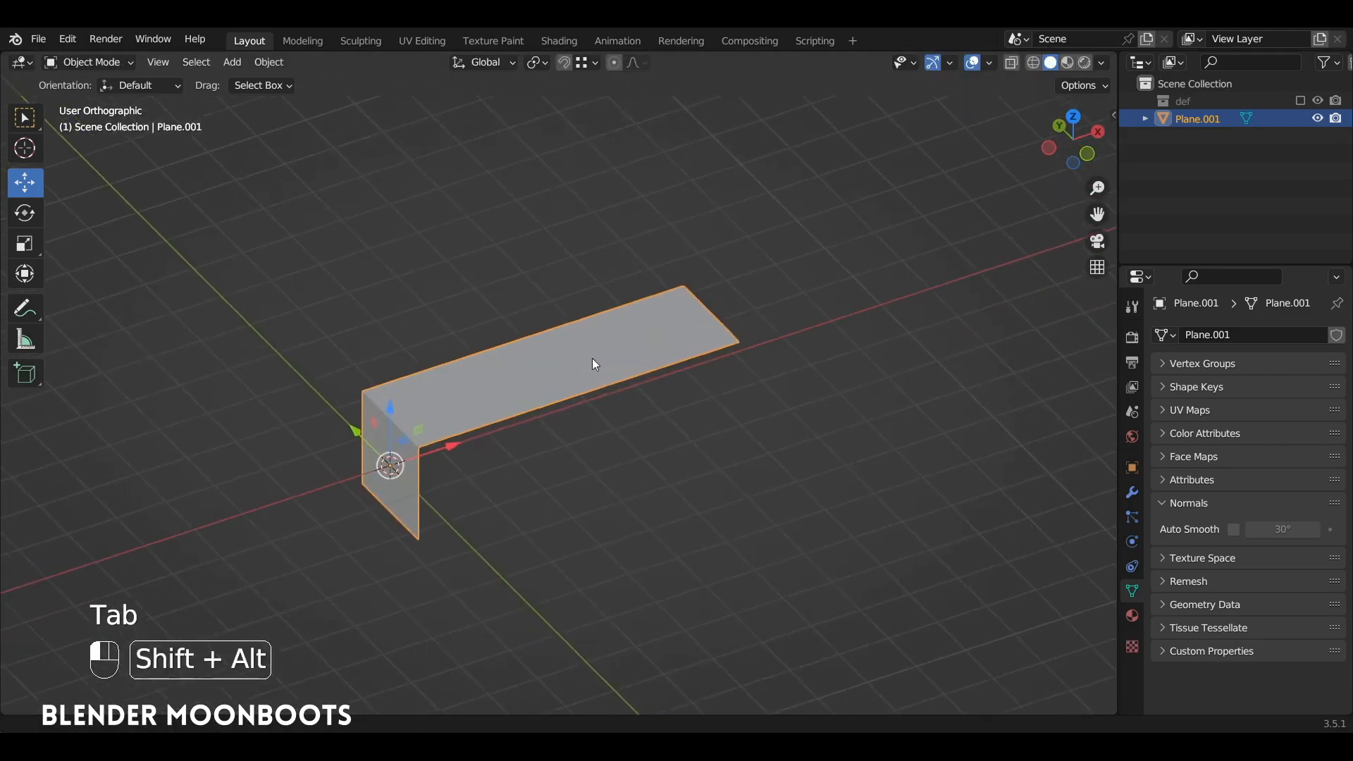
left_click(1132, 495)
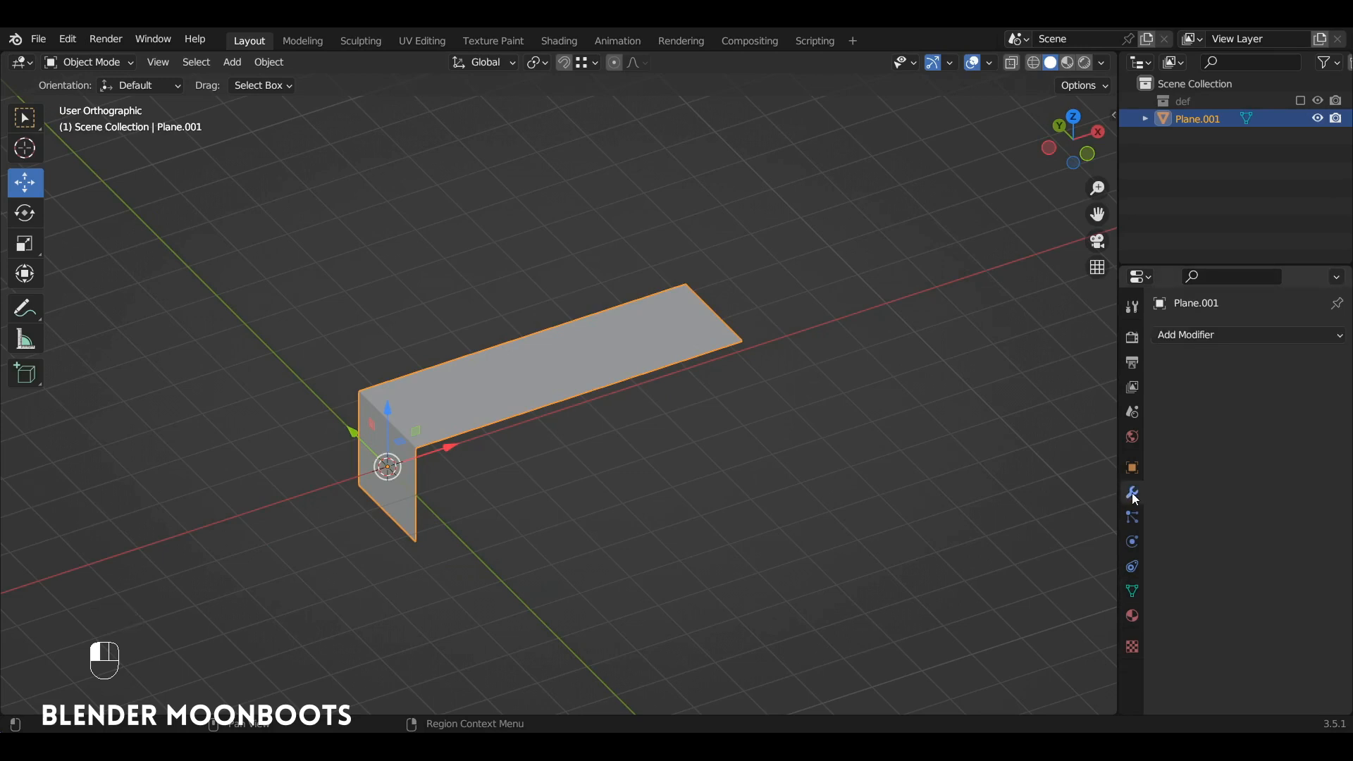
left_click(1182, 346)
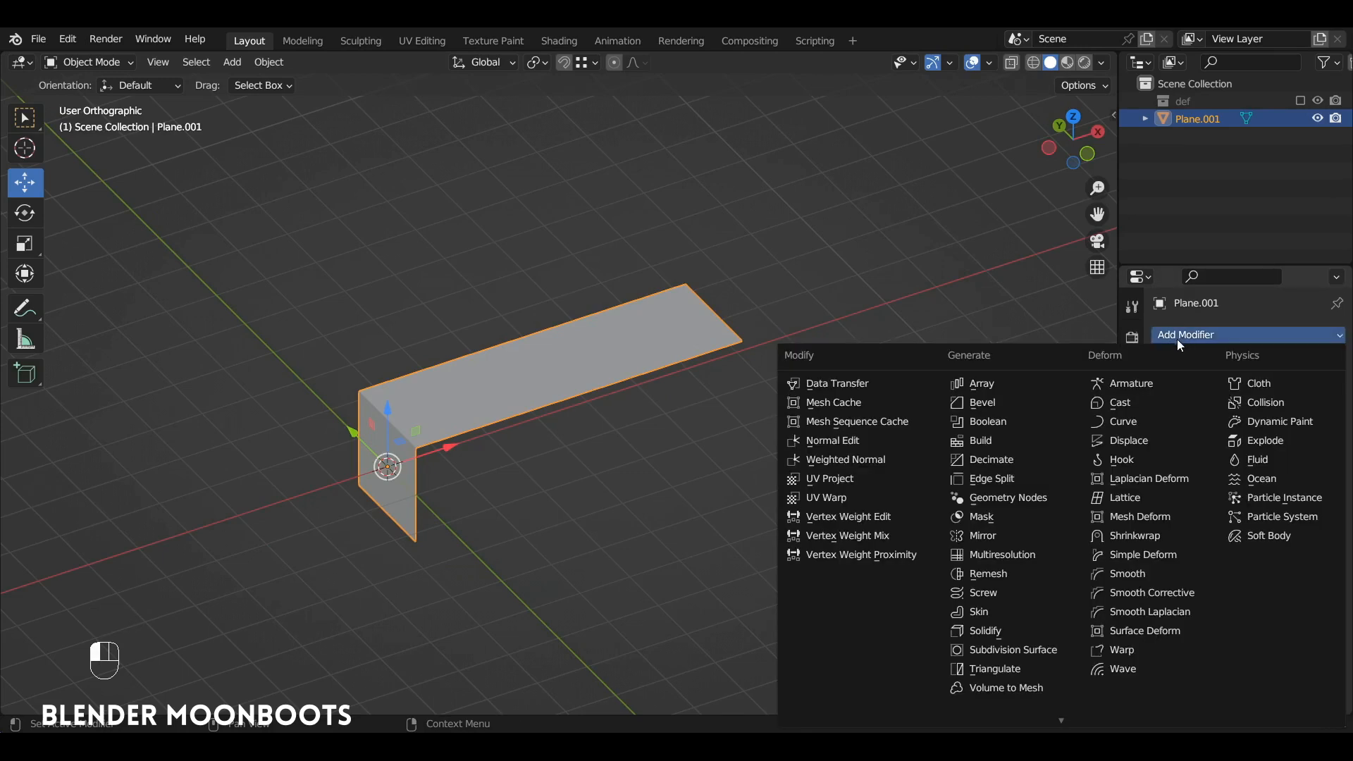
left_click(1181, 556)
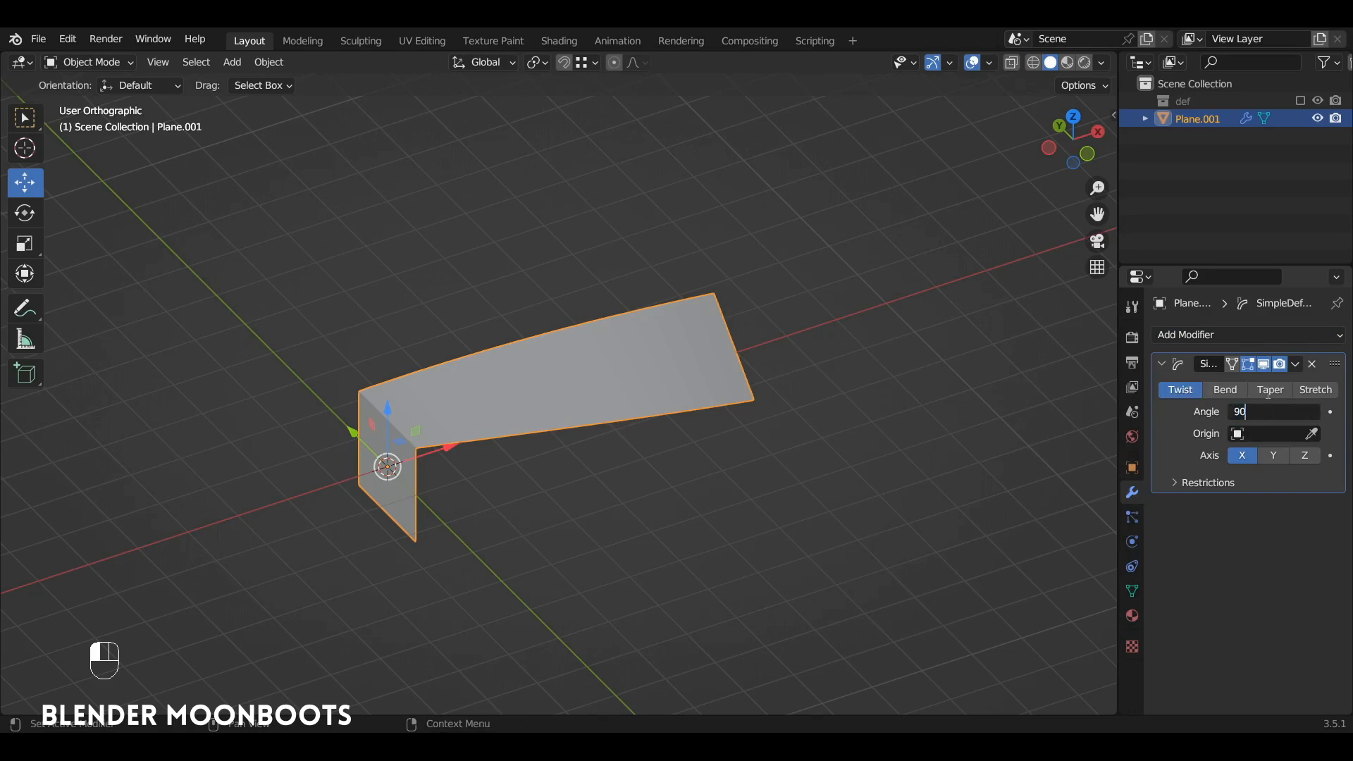
key("Return")
Check the twisted shape against its original mesh in Edit Mode, and apply the Simple Deform modifier in Object Mode.
mouse_move(613, 392)
middle_mouse_down("alt")
mouse_move(767, 386)
mouse_move(616, 387)
middle_mouse_up("alt")
key("Tab")
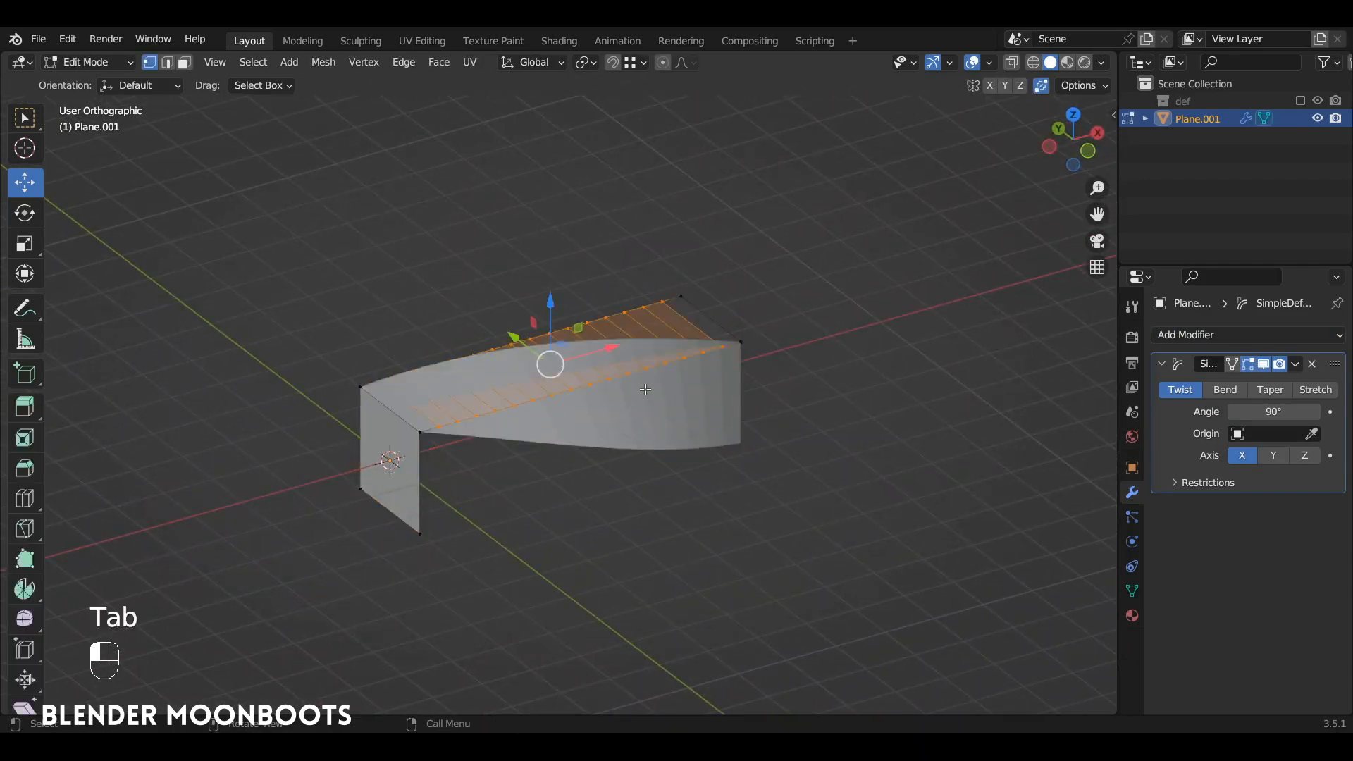
key("Tab")
left_click(1293, 364)
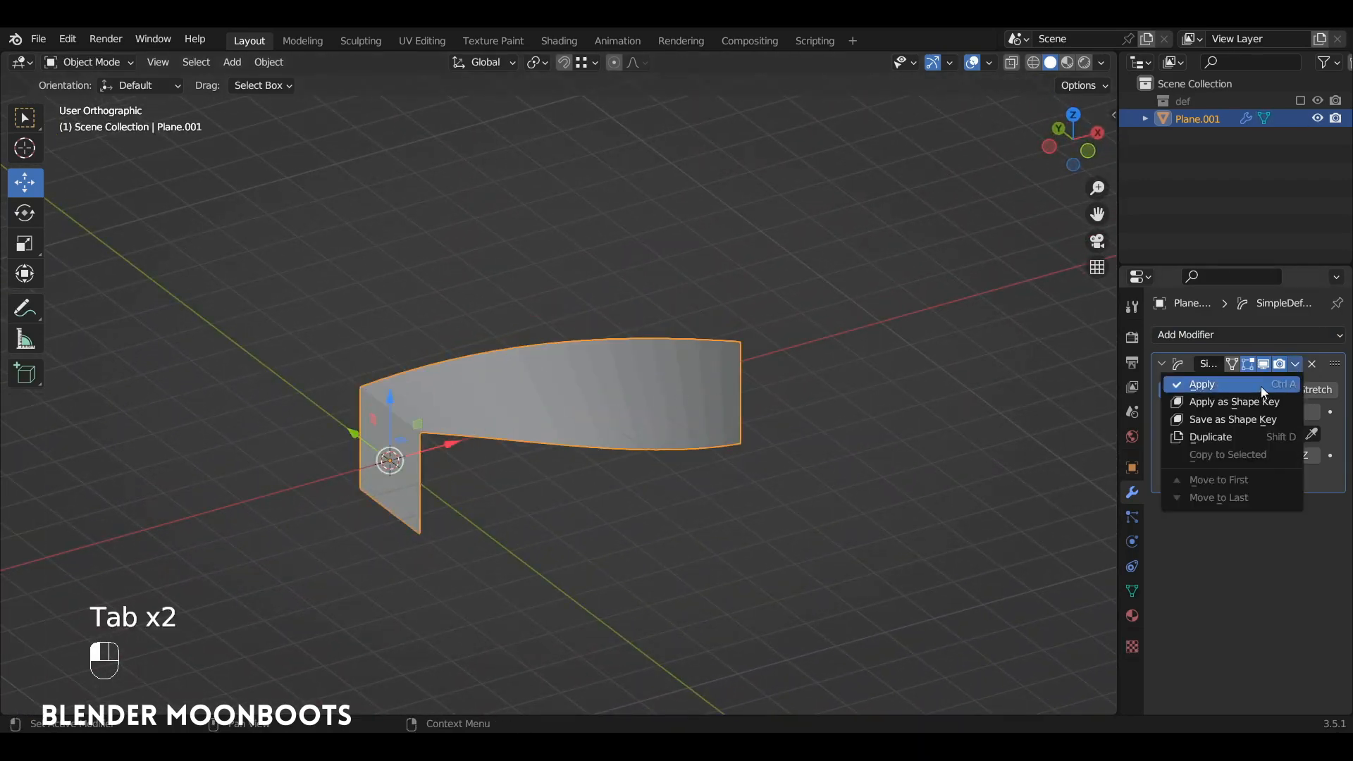
left_click(1261, 386)
In Edit Mode, select the path of vertices along the twisted strip's lower edge and extrude it down about 2.6 m along Z.
key("Tab")
left_click(419, 433)
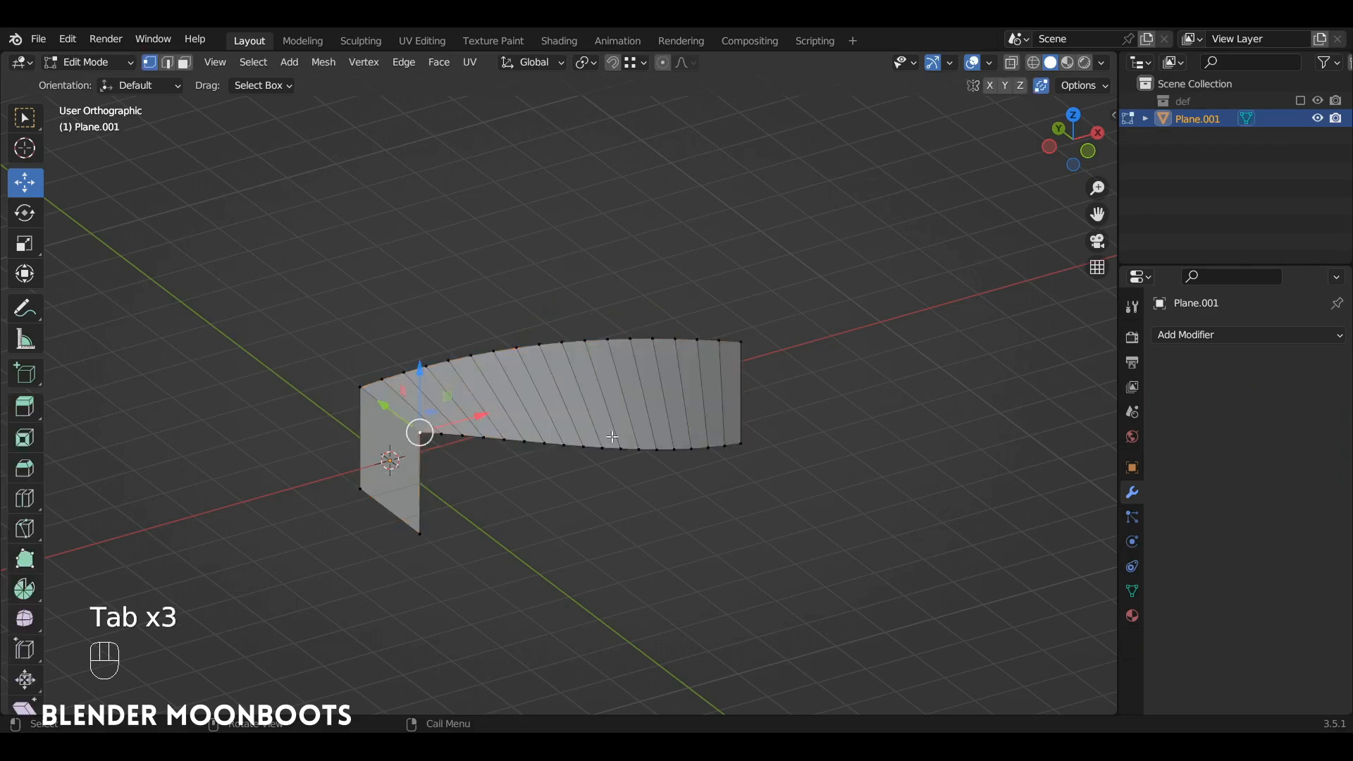
left_click(740, 444, "ctrl")
left_click_drag(740, 444, 546, 425, "alt")
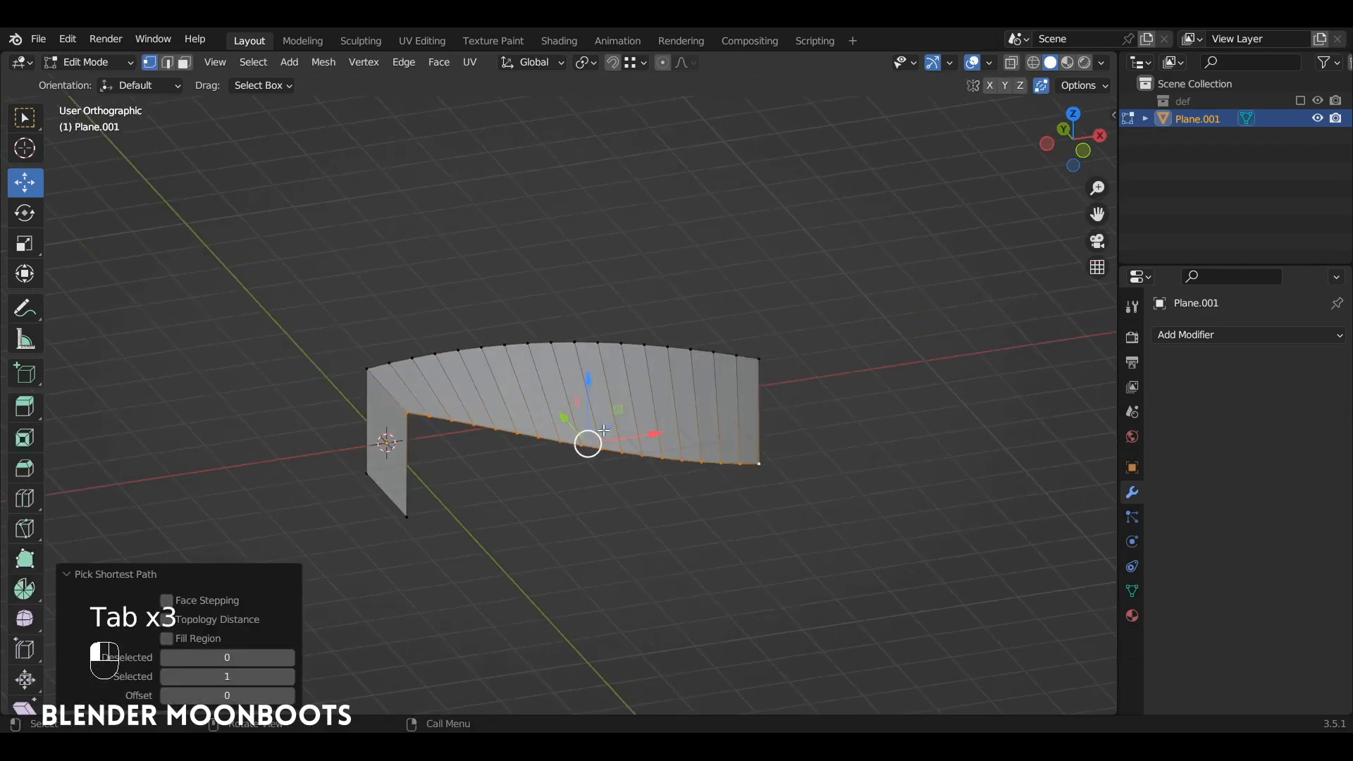
left_click_drag(645, 404, 692, 394, "alt")
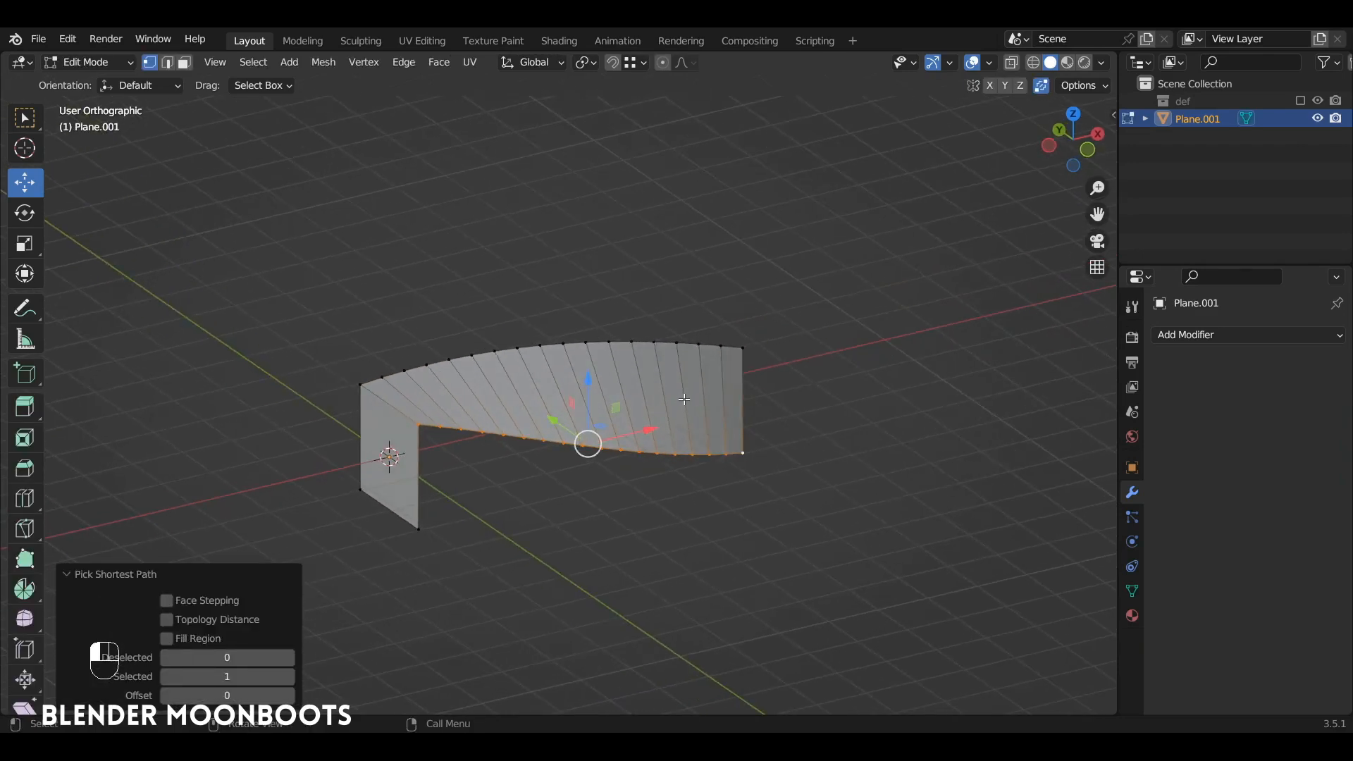
key("e")
left_click(698, 537)
Flatten the extruded lower edge by scaling it to 0 along Z.
key("s")
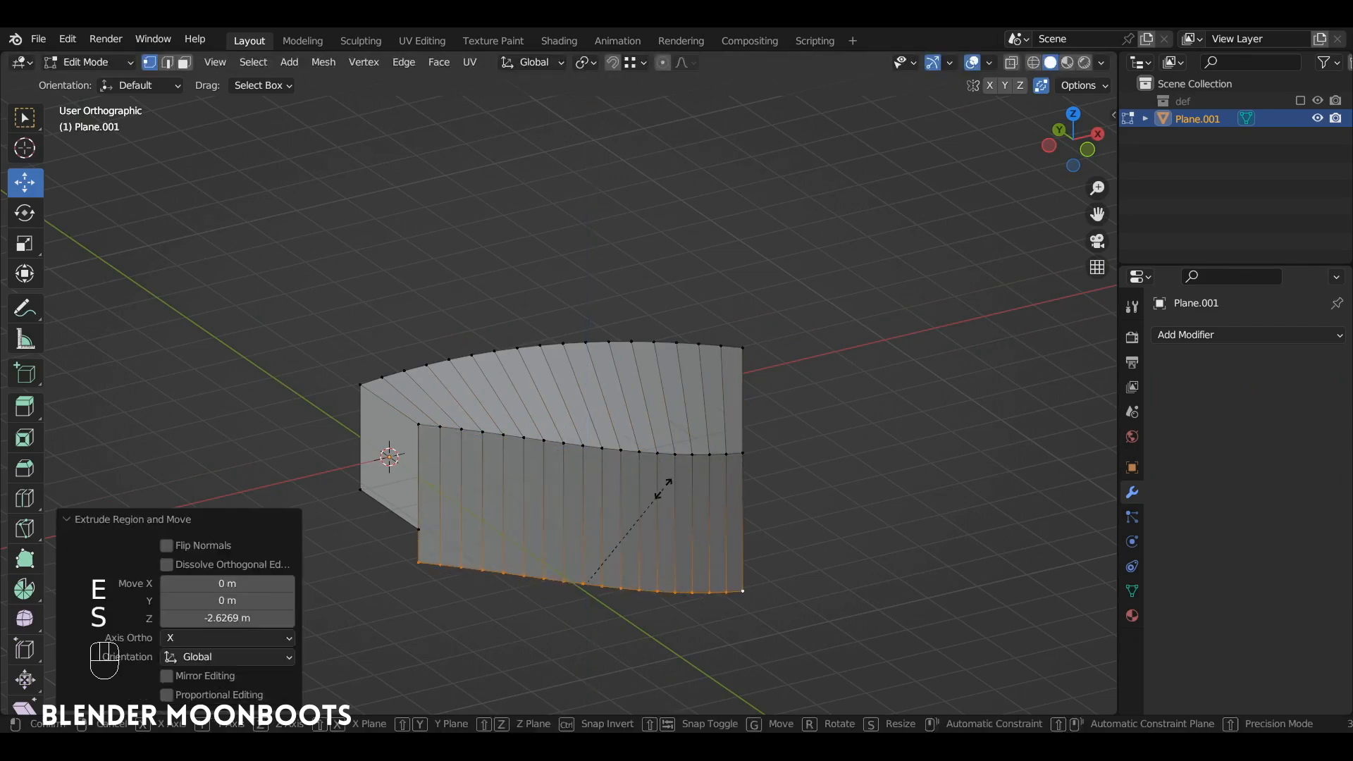
key("z")
key("0")
key("Return")
mouse_move(552, 322)
left_mouse_down("alt")
mouse_move(535, 326)
mouse_move(557, 321)
left_mouse_up("alt")
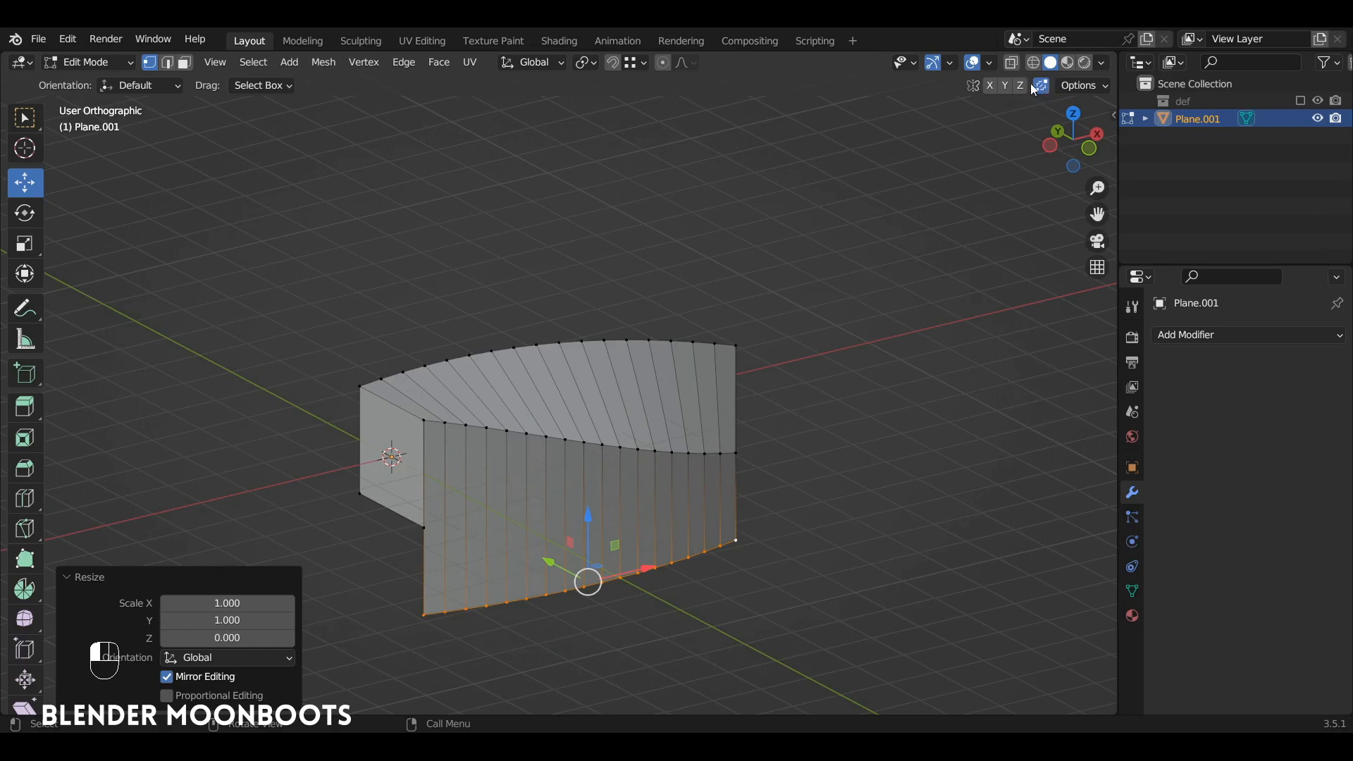
Raise the flattened lower edge about 1.63 m along Z, vertex-snapping it to the lower corner of the strip's end face.
left_click(638, 65)
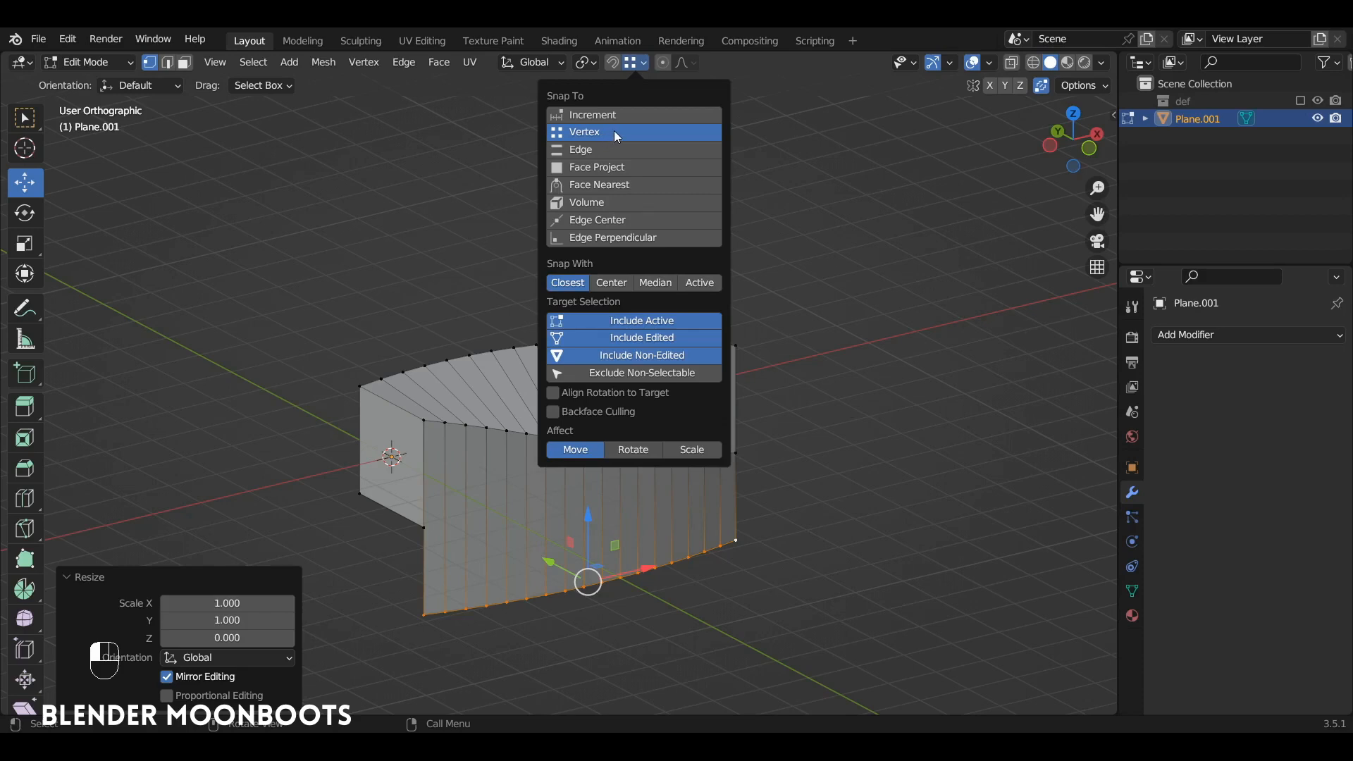
key("g")
key("z")
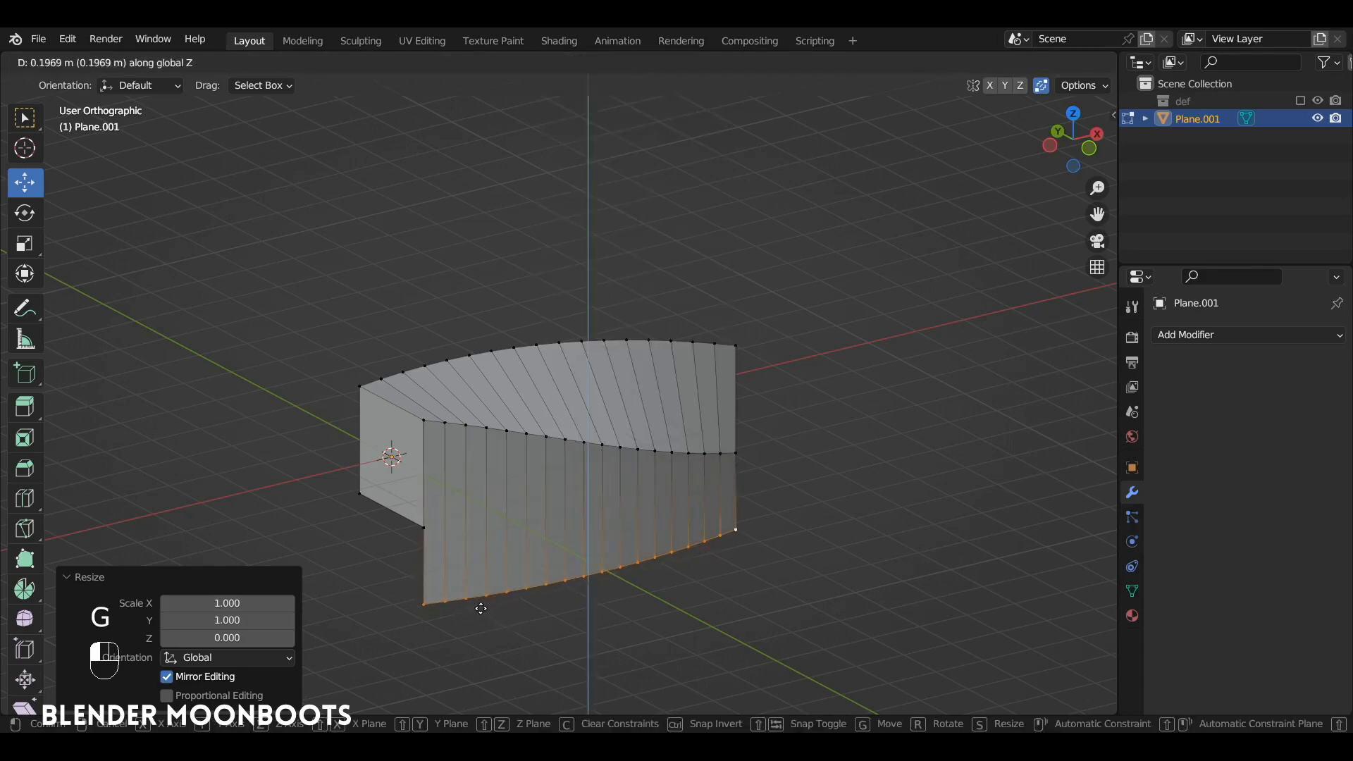
left_click(423, 526, "ctrl")
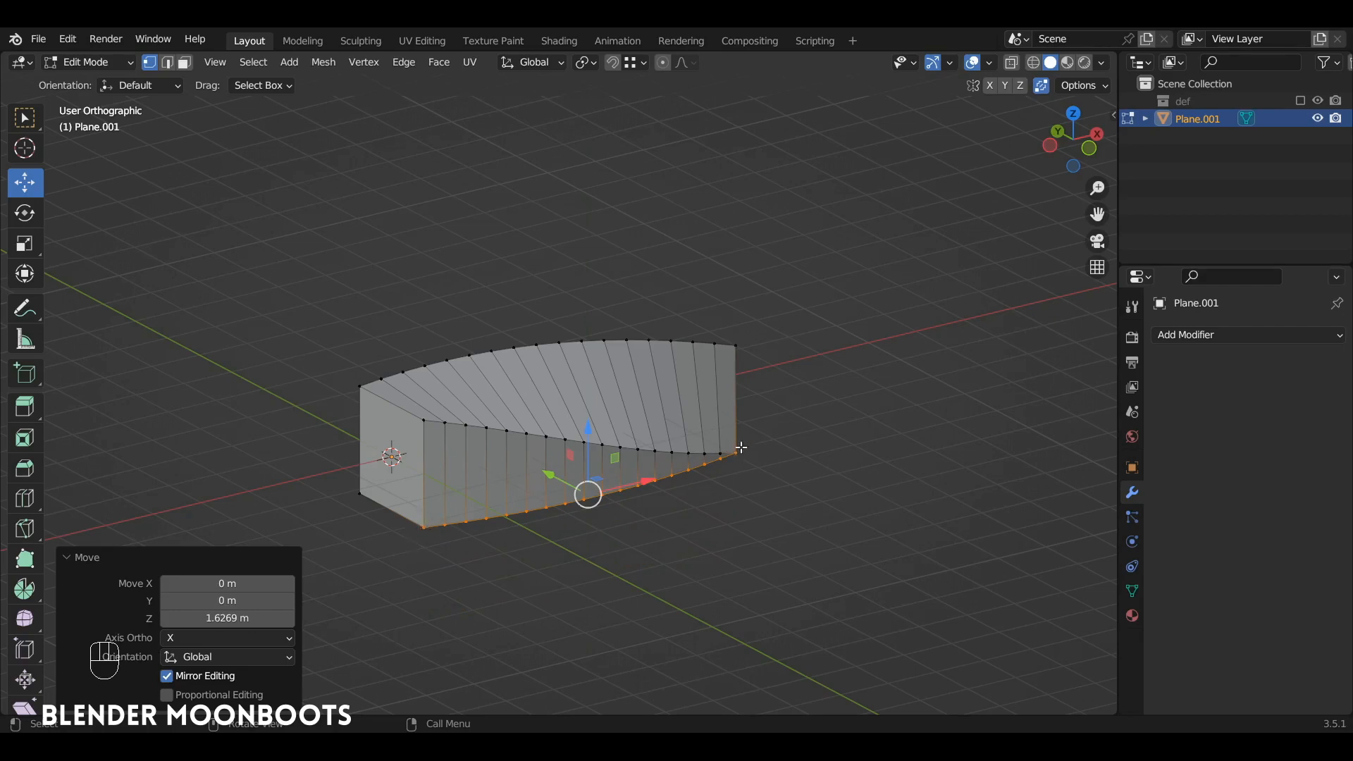
Select the path of vertices along the strip's upper back edge and flatten it by scaling to 0 along Z.
left_click_drag(735, 458, 662, 399, "alt")
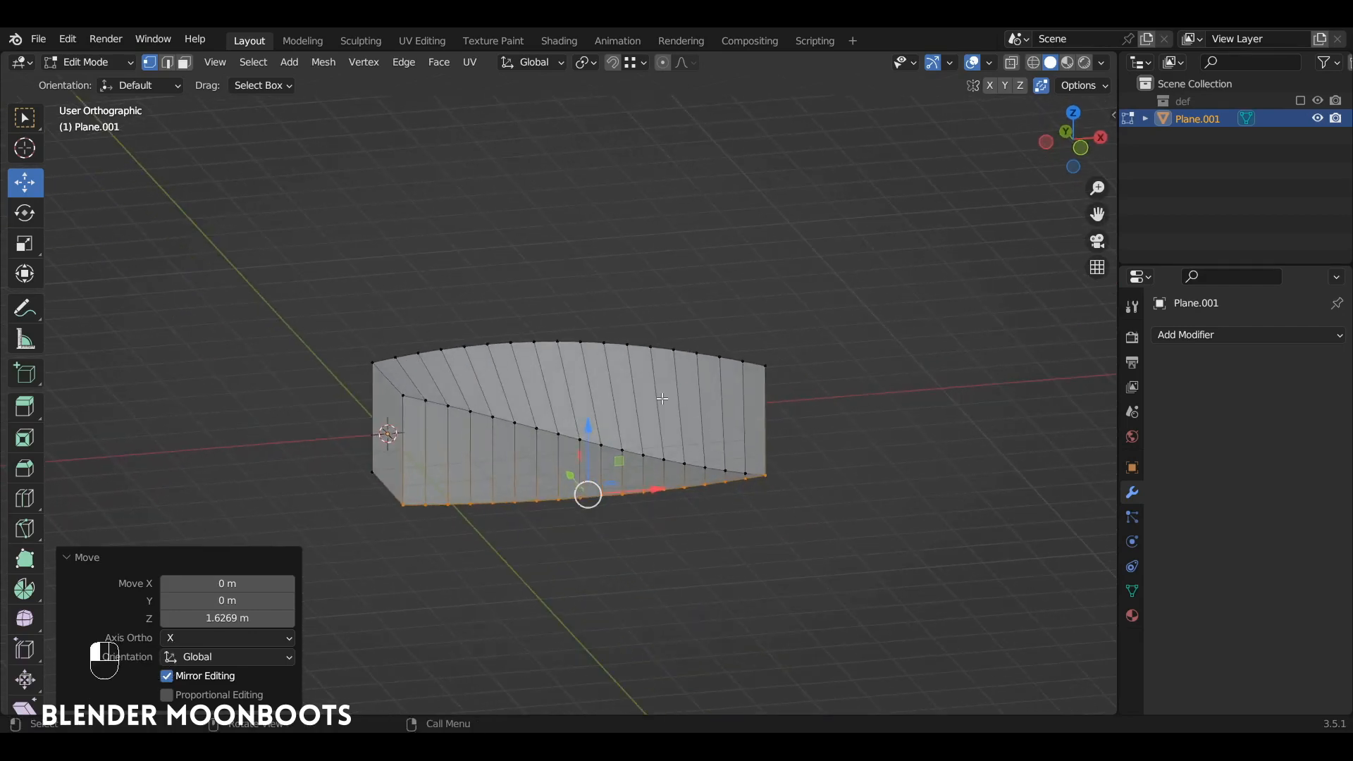
left_click(373, 362)
left_click(765, 365, "ctrl")
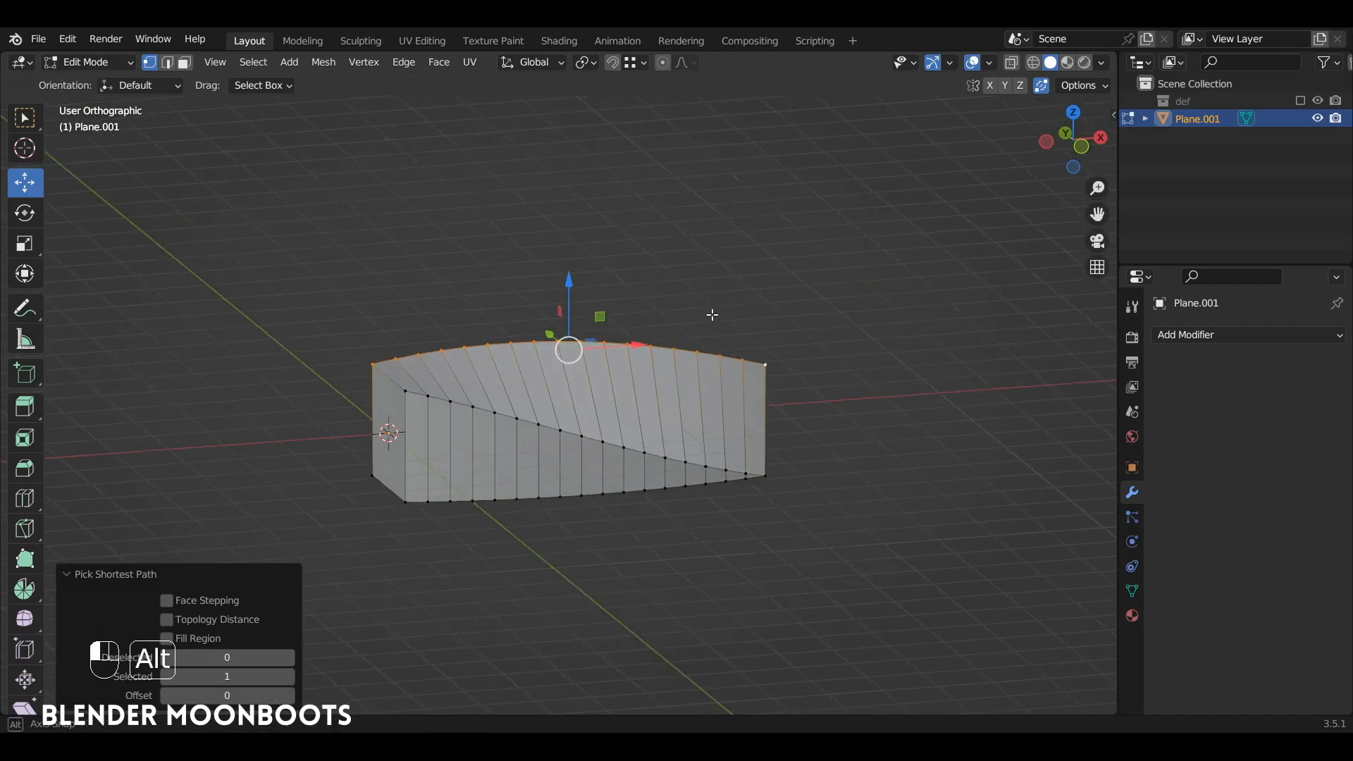
key("s")
key("z")
key("0")
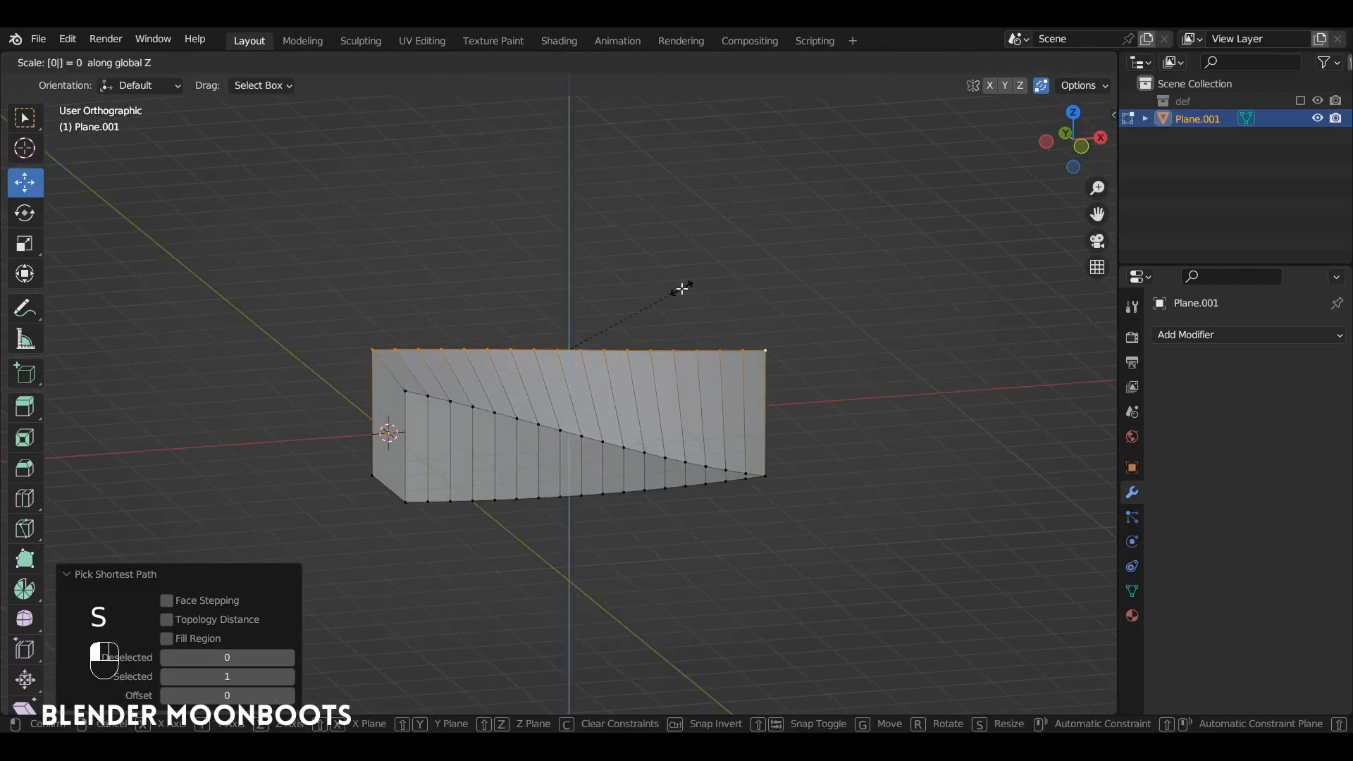
key("Return")
Lower the flattened upper edge about 0.26 m along Z, vertex-snapping it to the front top corner's height.
left_click_drag(680, 287, 493, 338, "alt")
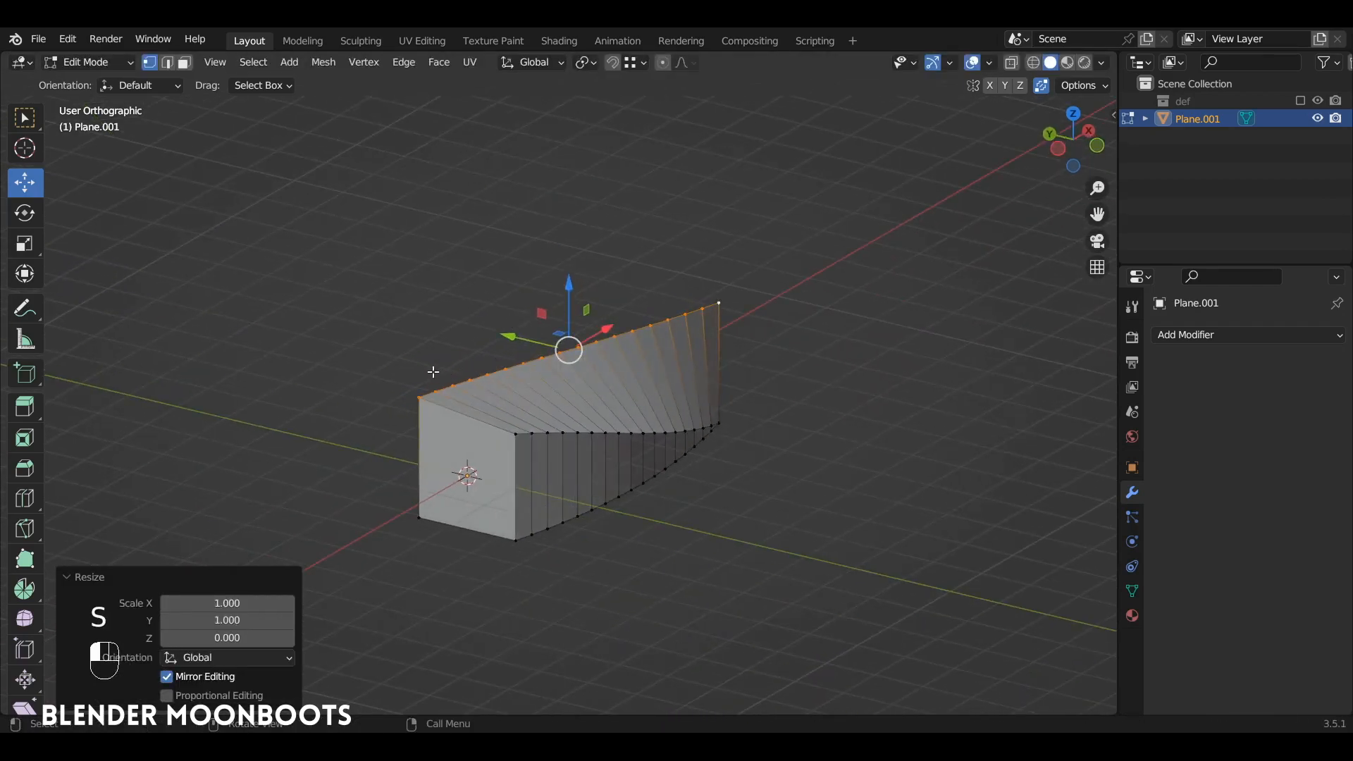
key("g")
key("z")
left_click(515, 444, "ctrl")
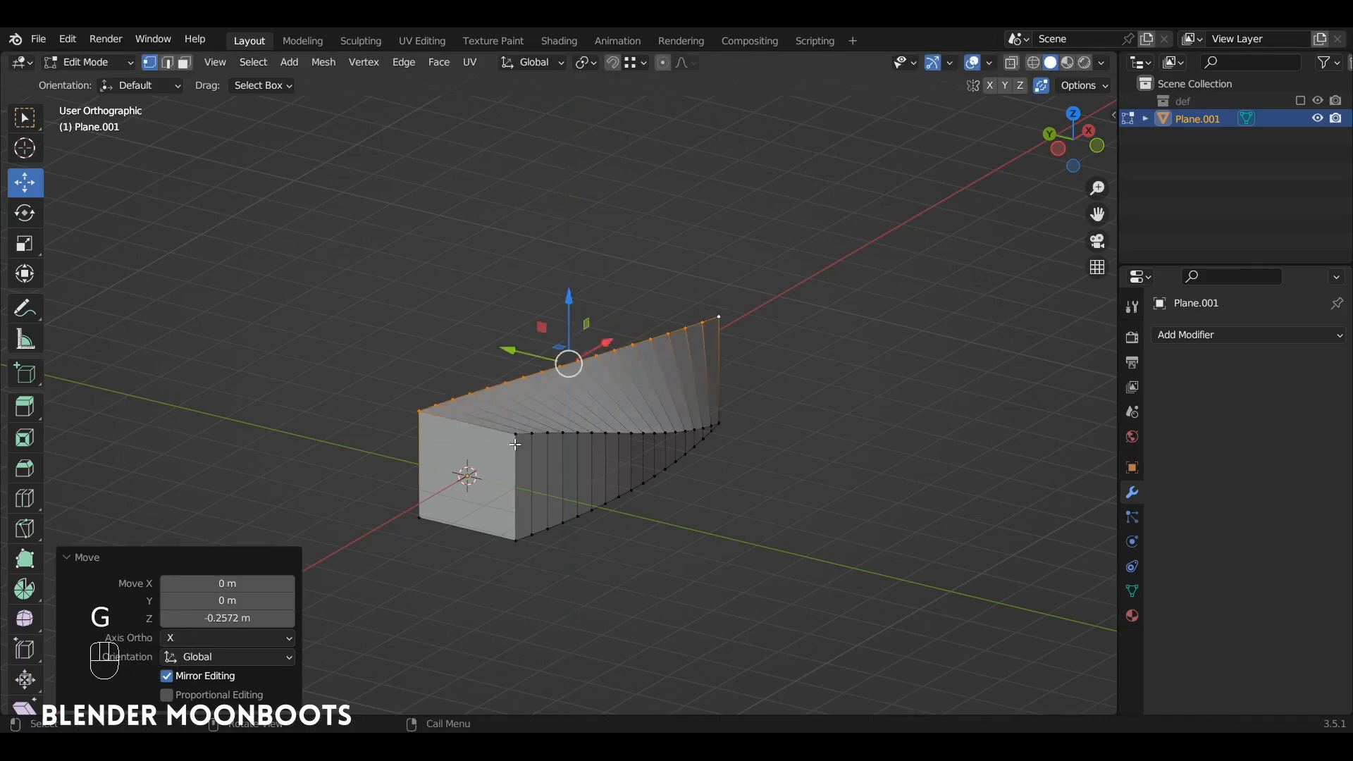
left_click_drag(515, 444, 541, 440, "alt")
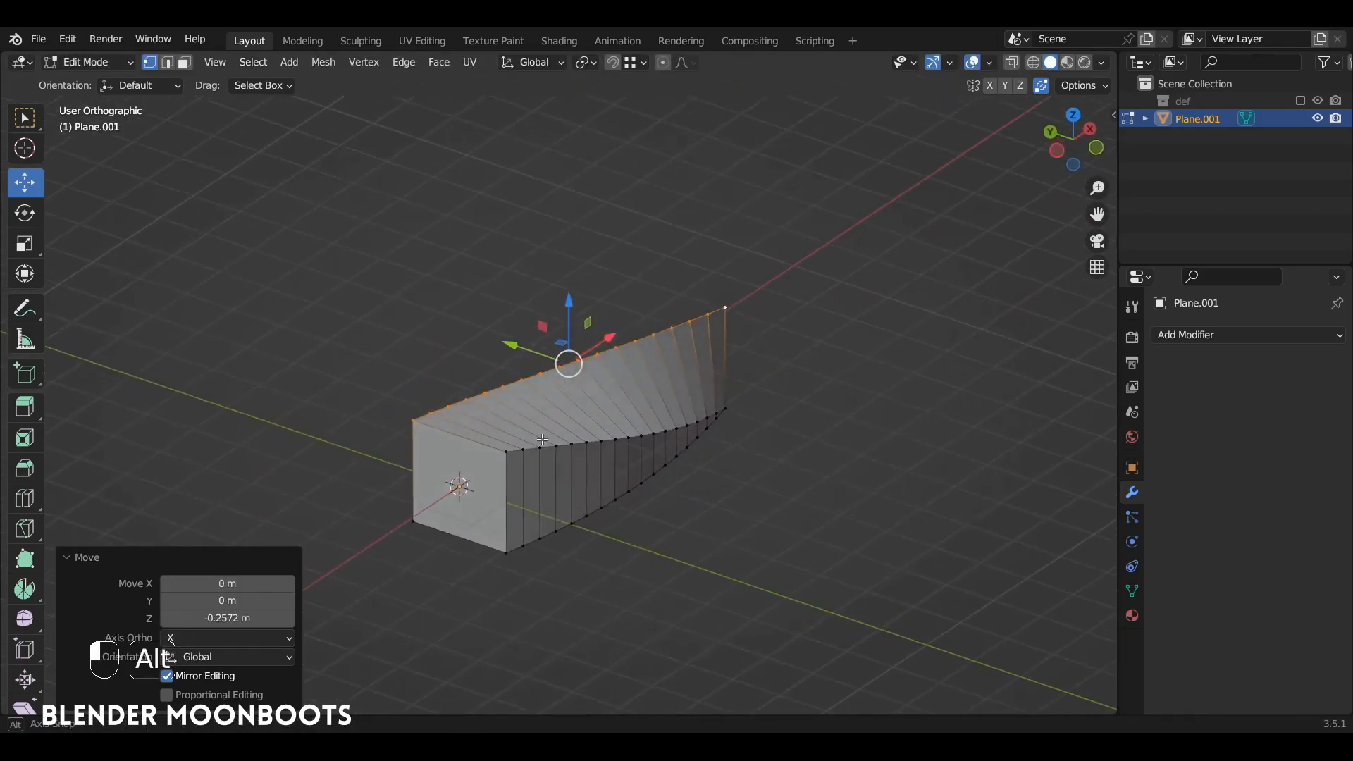
In Object Mode, add a Simple Deform modifier that bends the strip -60° about the Z axis.
key("Tab")
mouse_move(689, 404)
left_mouse_down("alt")
mouse_move(670, 453)
mouse_move(637, 484)
mouse_move(680, 450)
mouse_move(675, 381)
left_mouse_up("alt")
left_click_drag(728, 432, 810, 395, "alt")
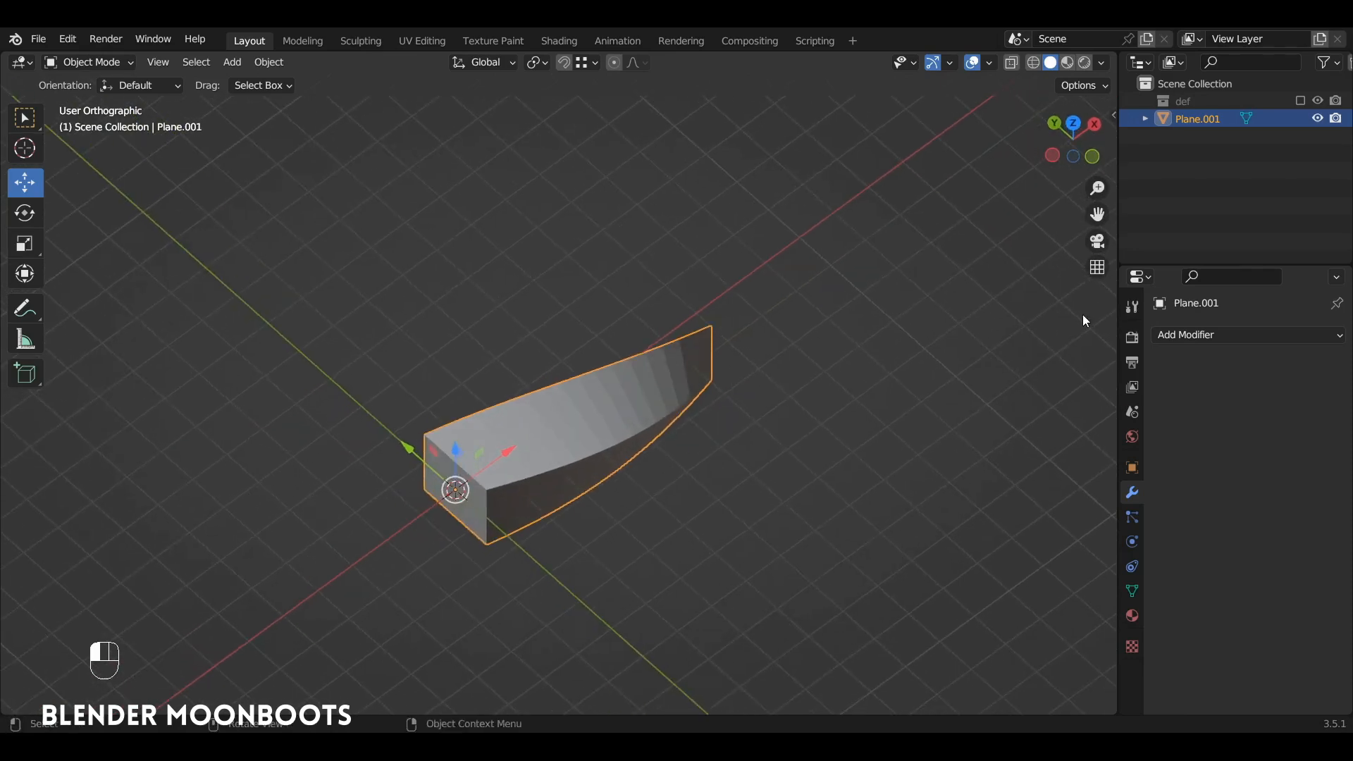
left_click(1198, 335)
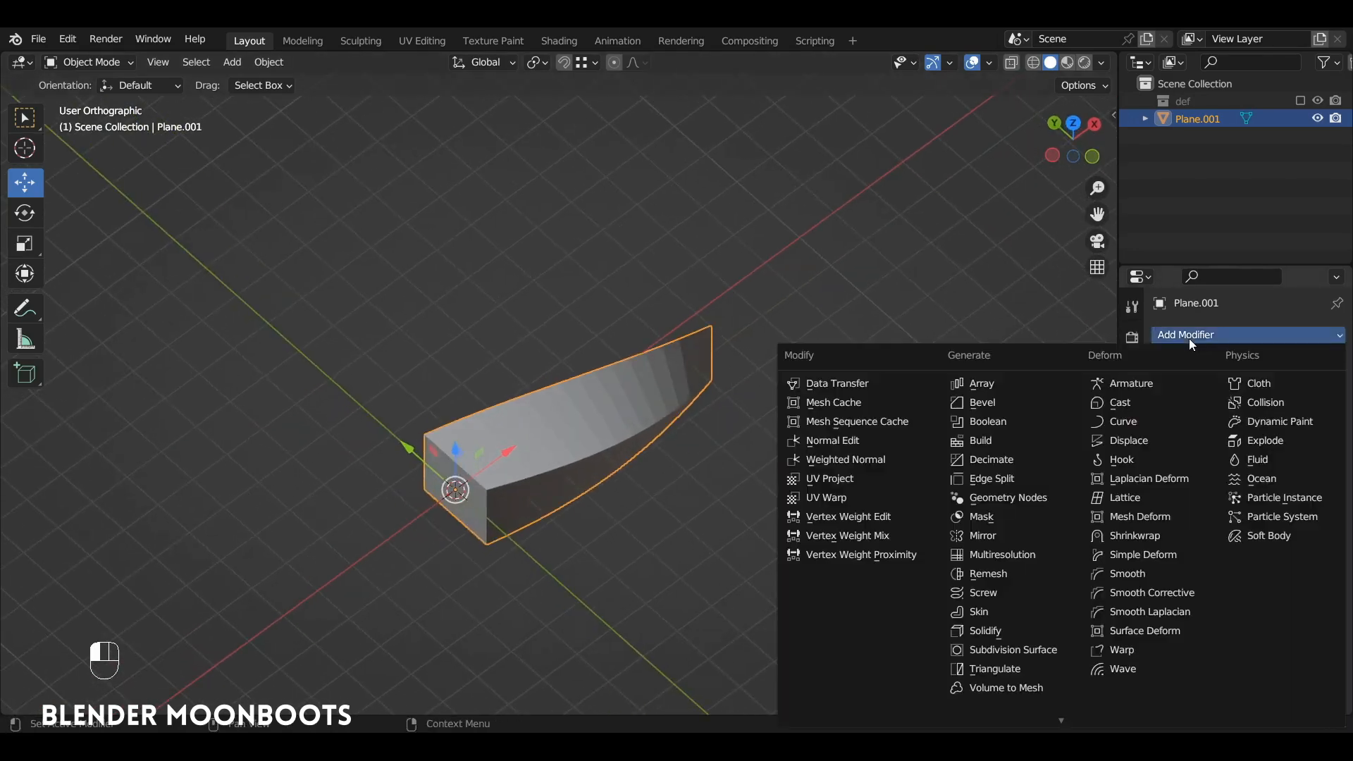
left_click(1131, 555)
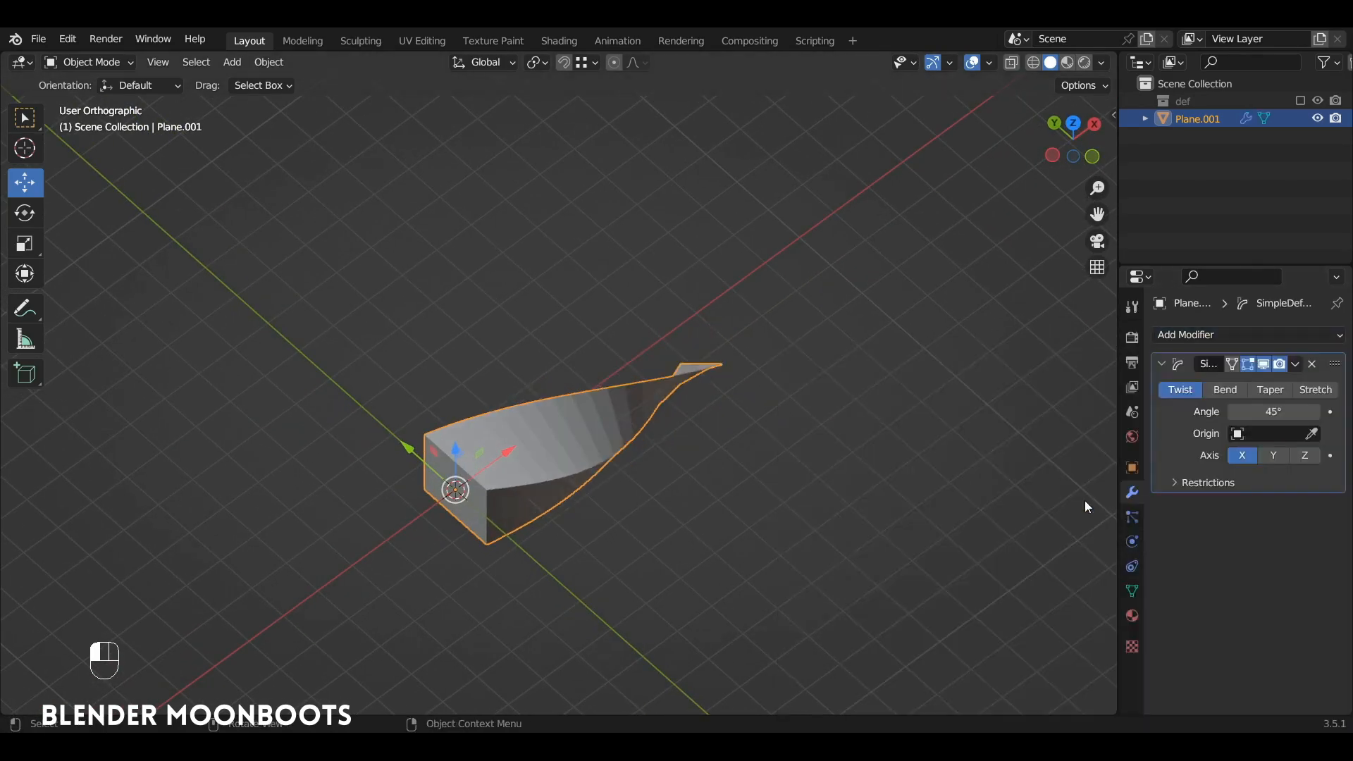
left_click(1226, 390)
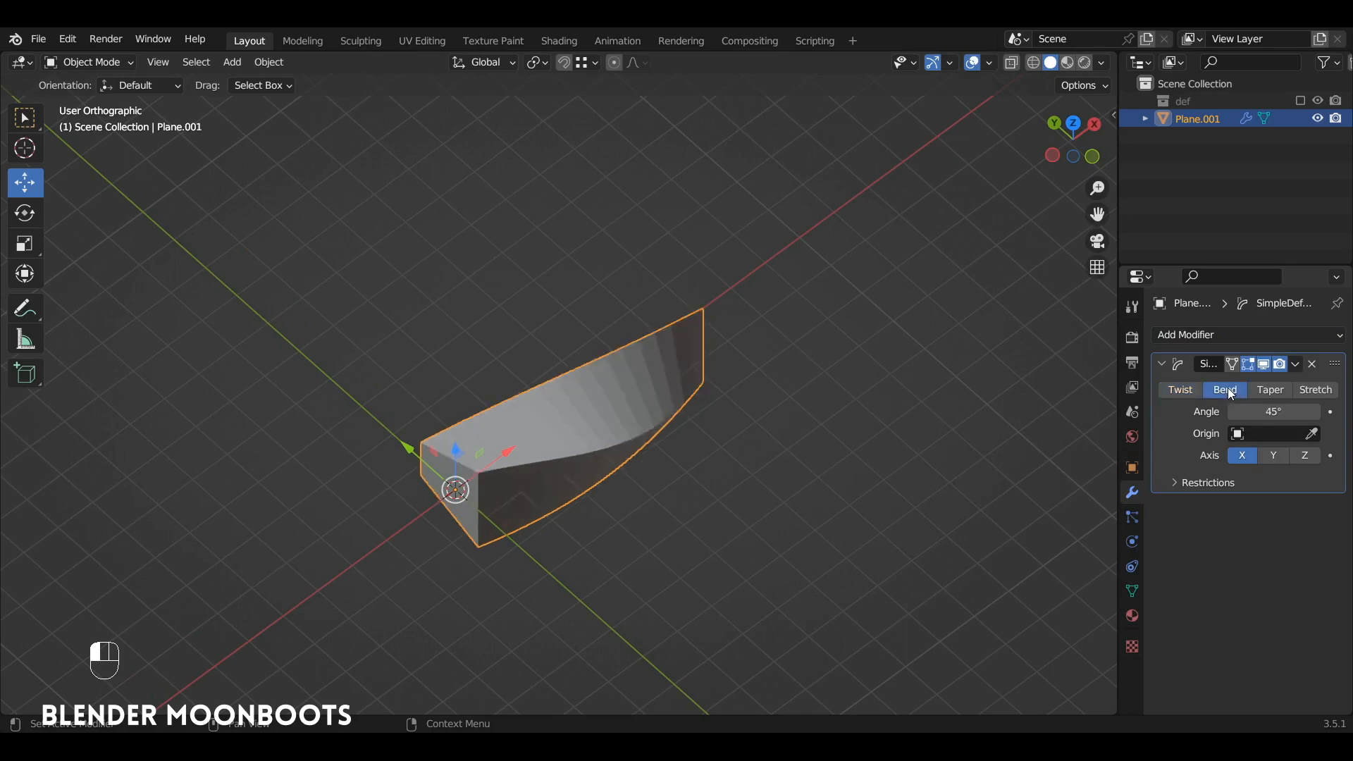
left_click(1278, 406)
type("-60")
key("Return")
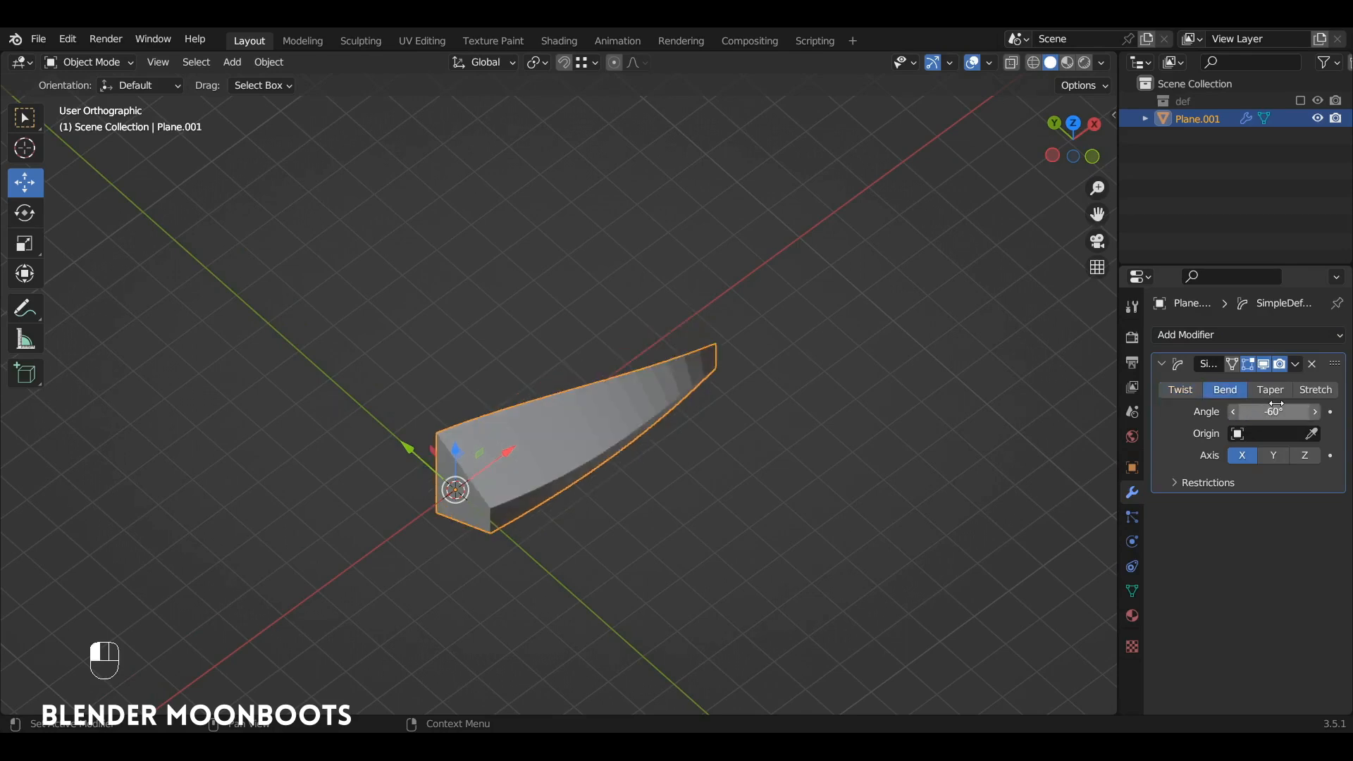
left_click(1305, 456)
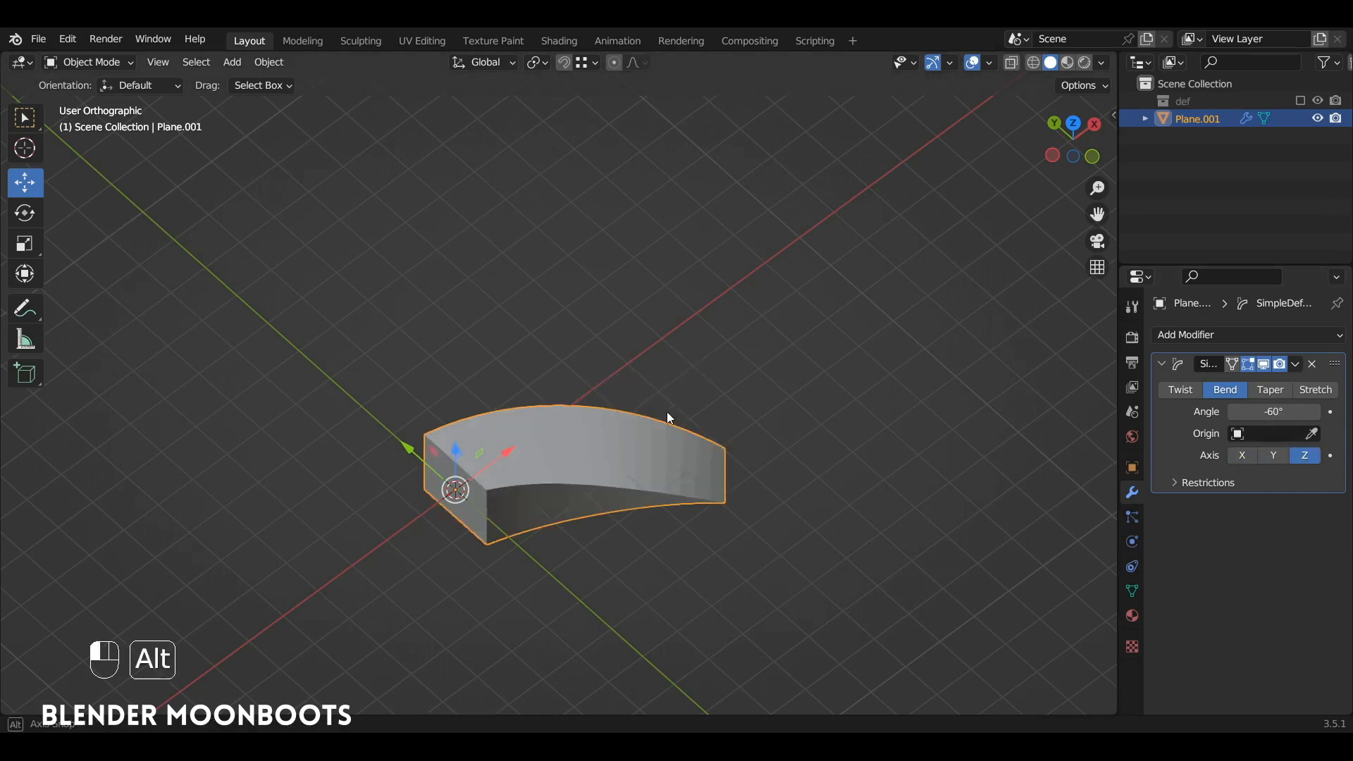
Add an Array modifier with a count of 3, using Object Offset instead of Relative Offset.
middle_click_drag(613, 479, 642, 432, "alt")
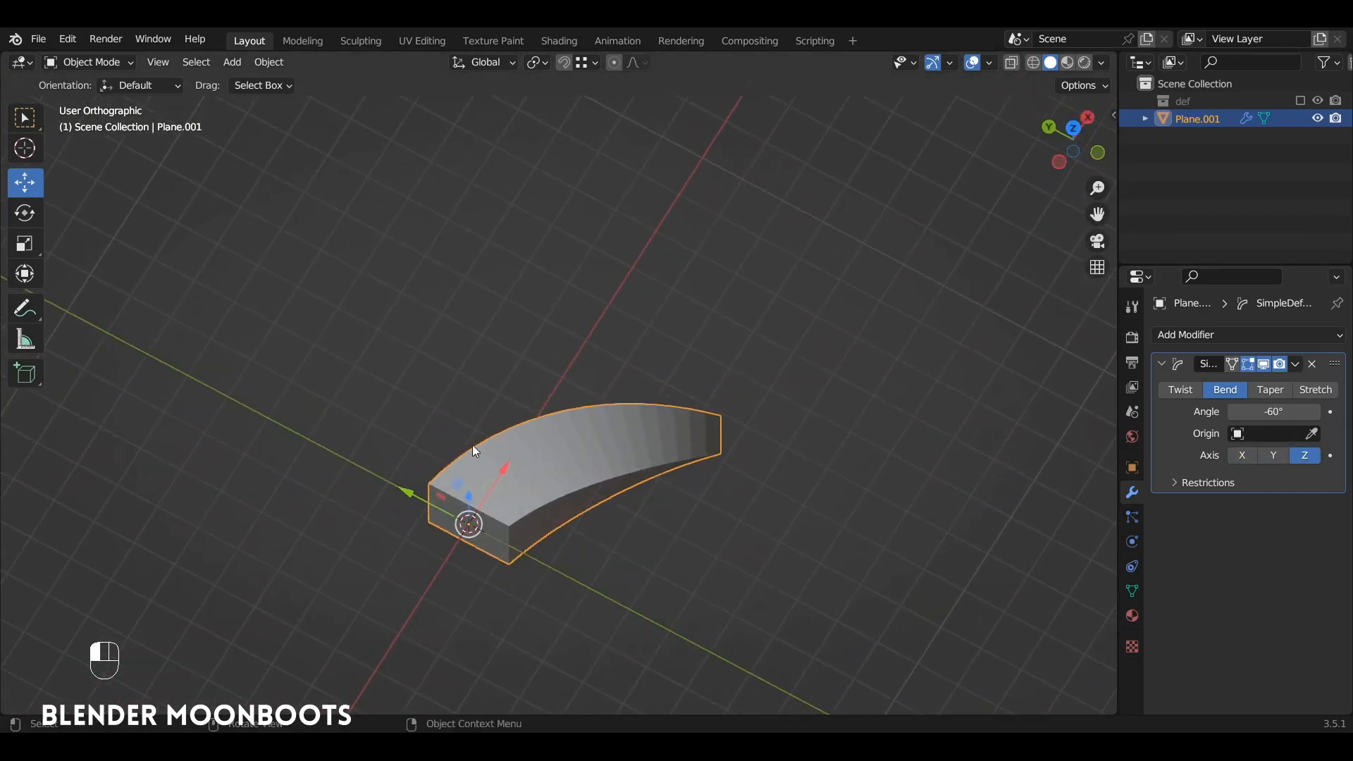
middle_click_drag(473, 446, 452, 431, "alt")
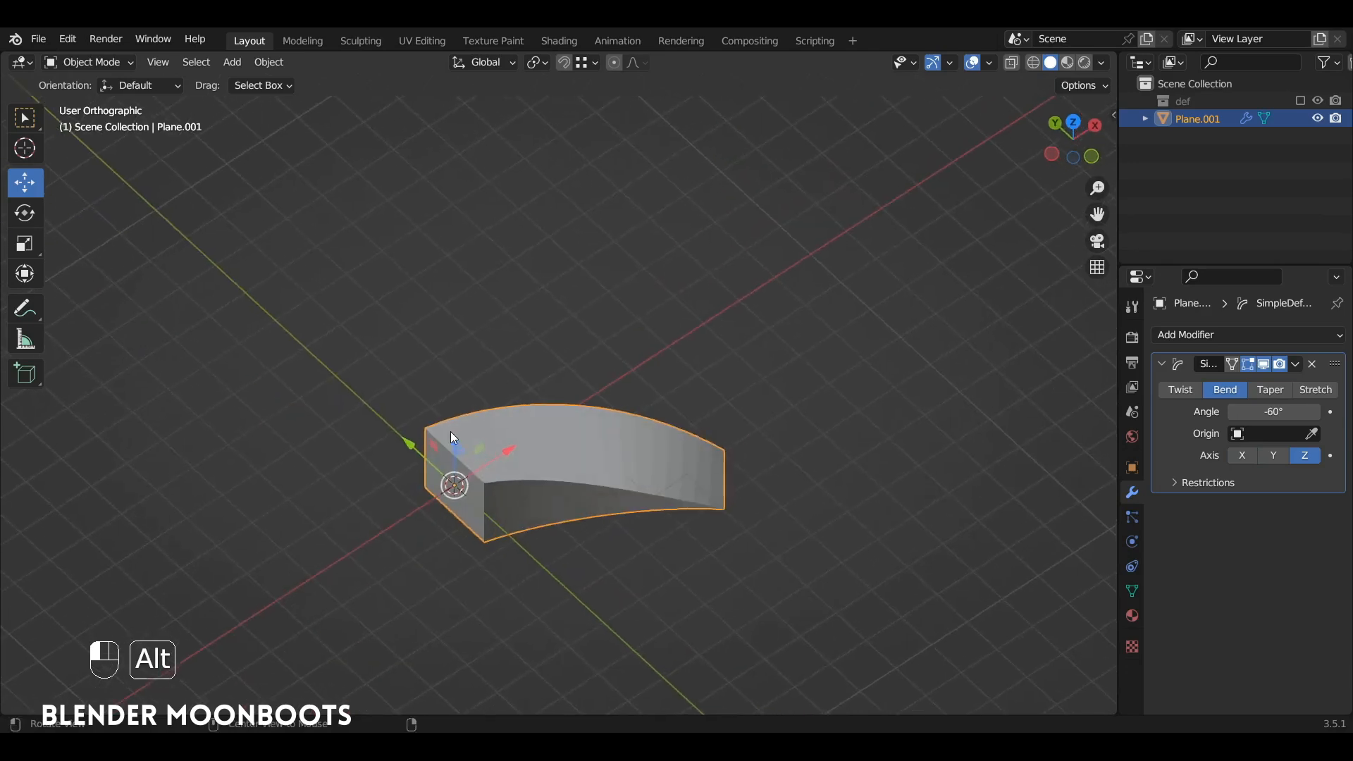
left_click(1161, 364)
left_click(1185, 335)
left_click(984, 385)
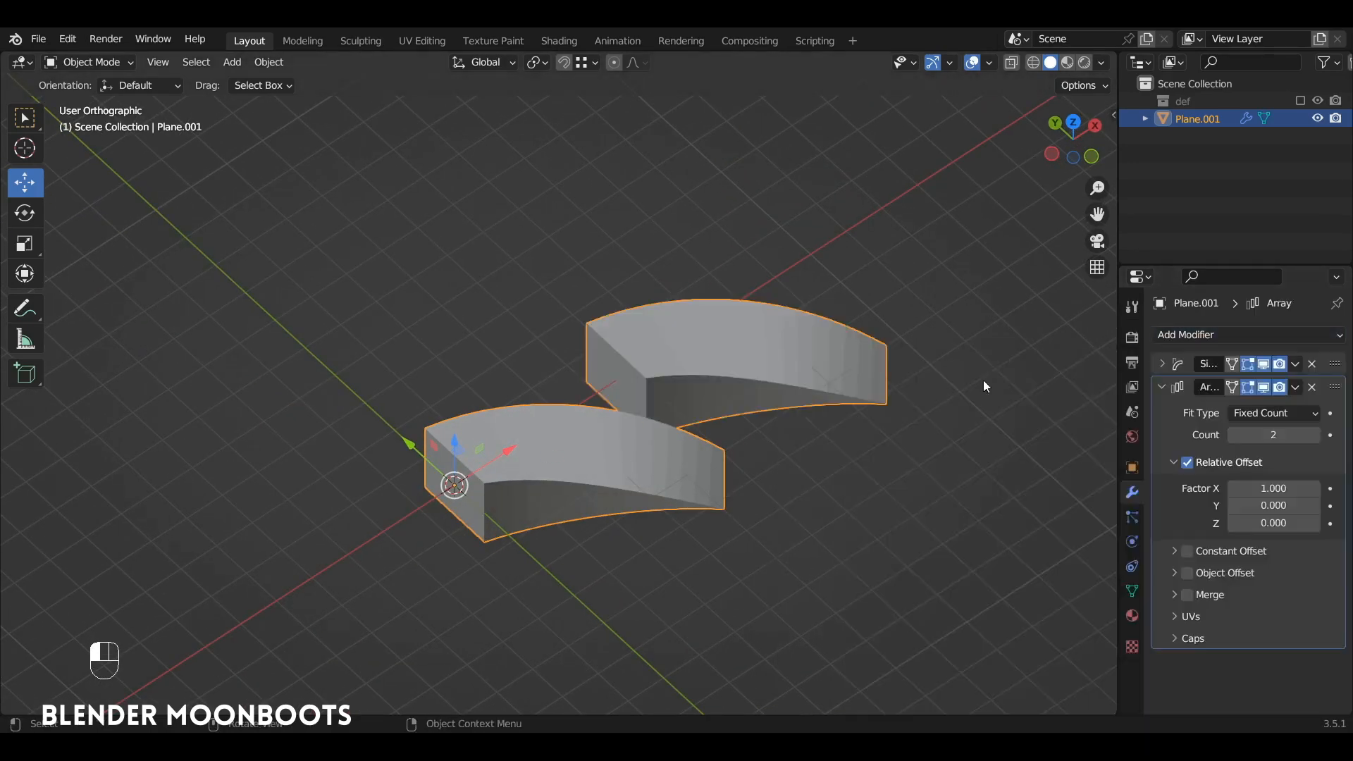
left_click(1315, 435)
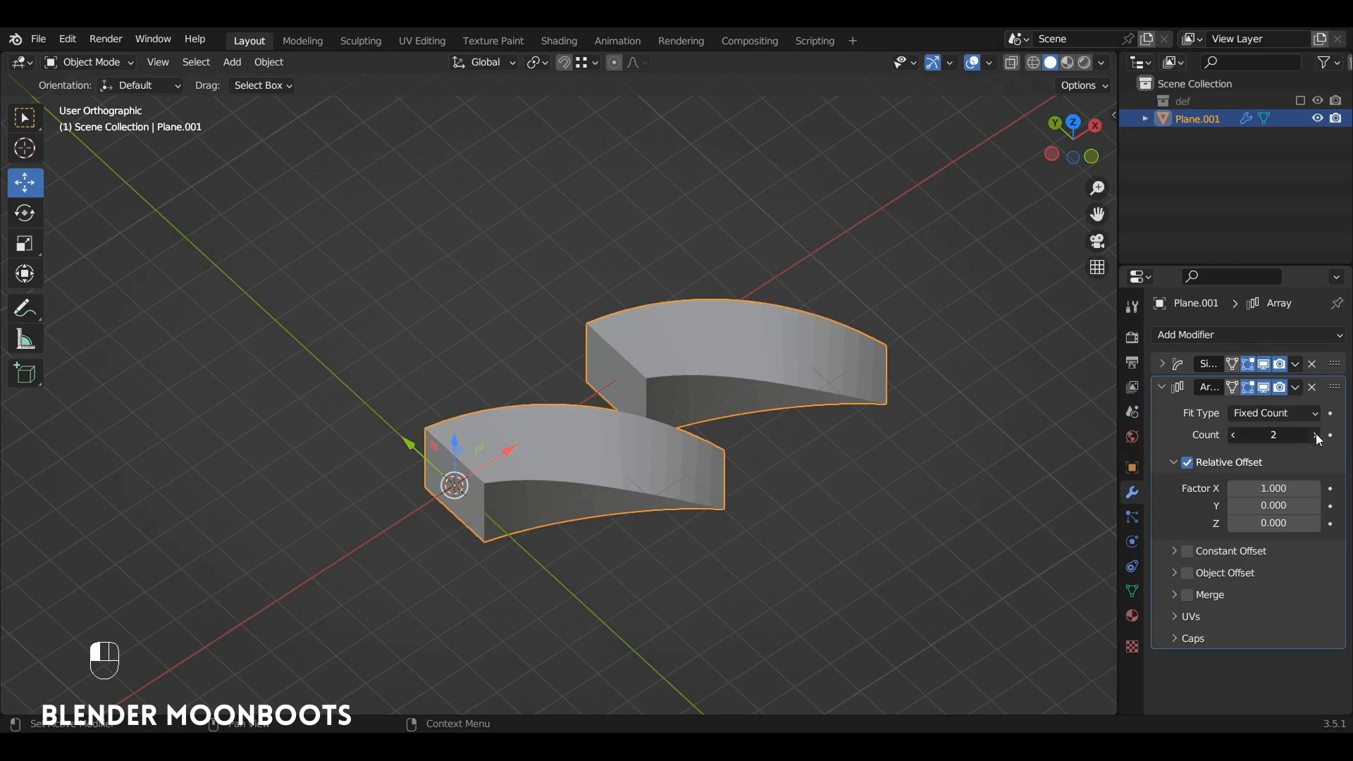
left_click(1187, 463)
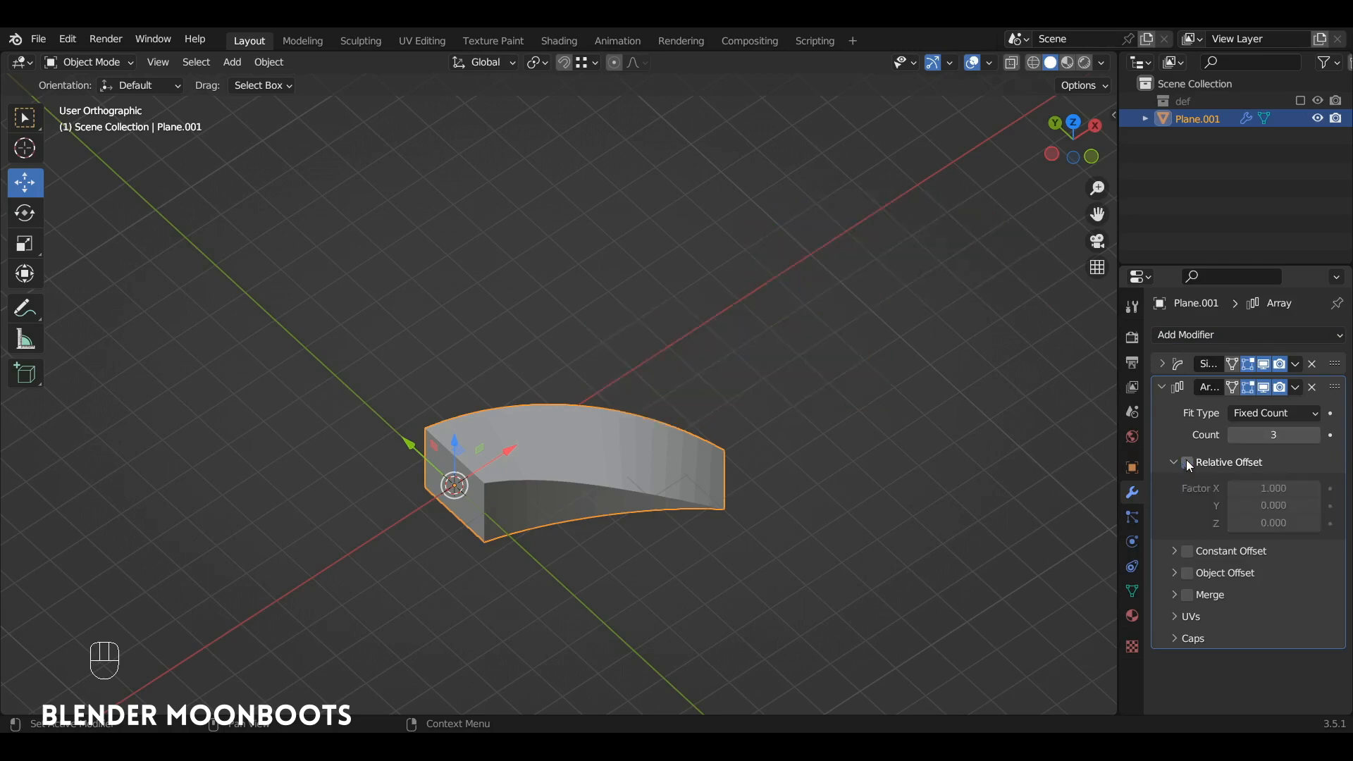
left_click(1173, 463)
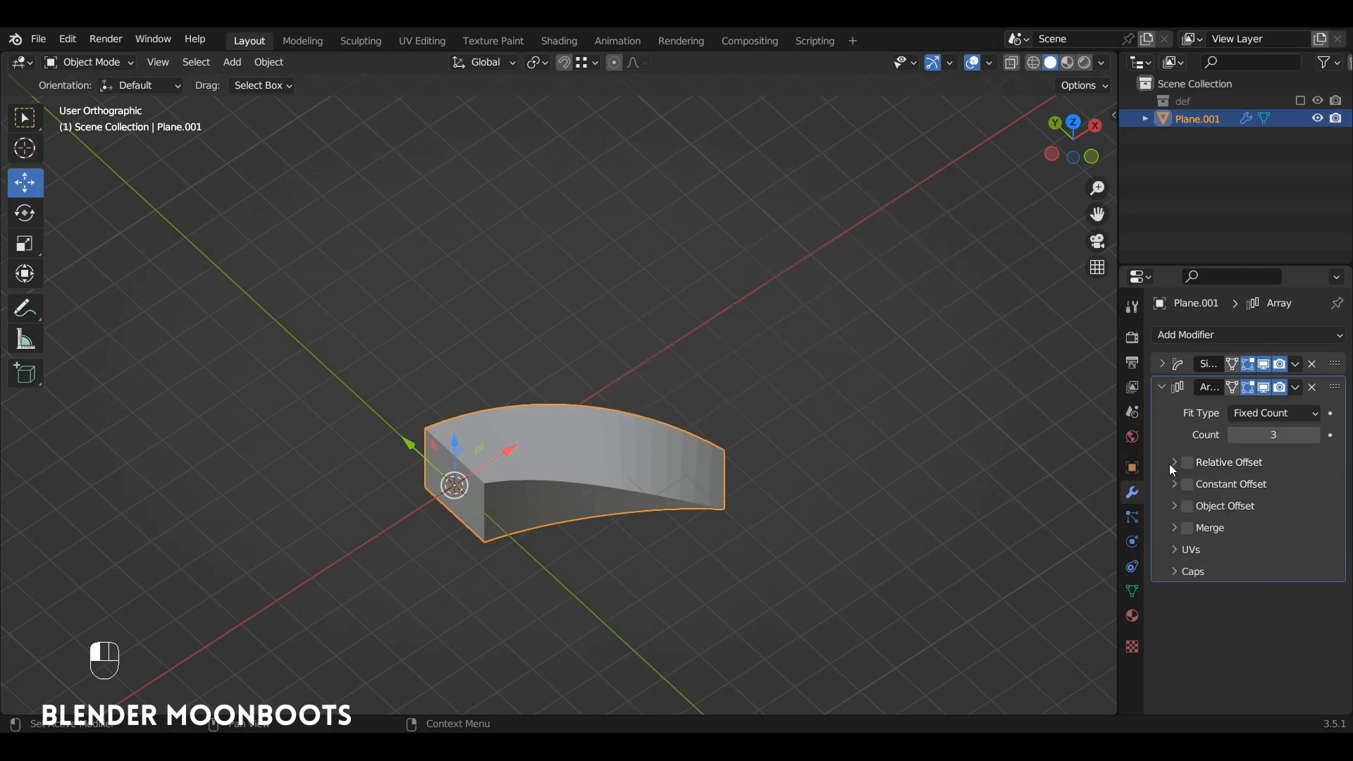
left_click(1188, 505)
left_click(1173, 506)
Add a sphere-type empty at the 3D cursor.
middle_click_drag(619, 441, 737, 420, "alt")
key("shift+a")
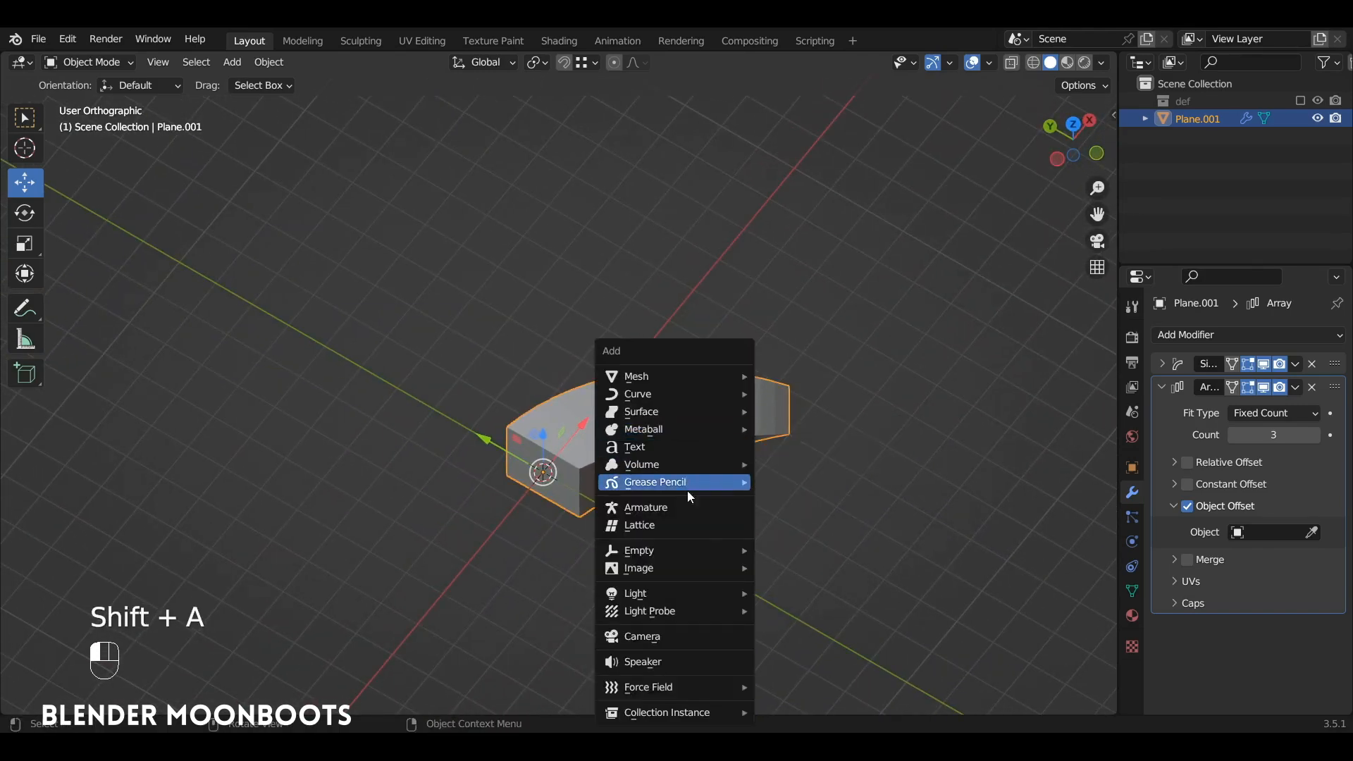
mouse_move(672, 551)
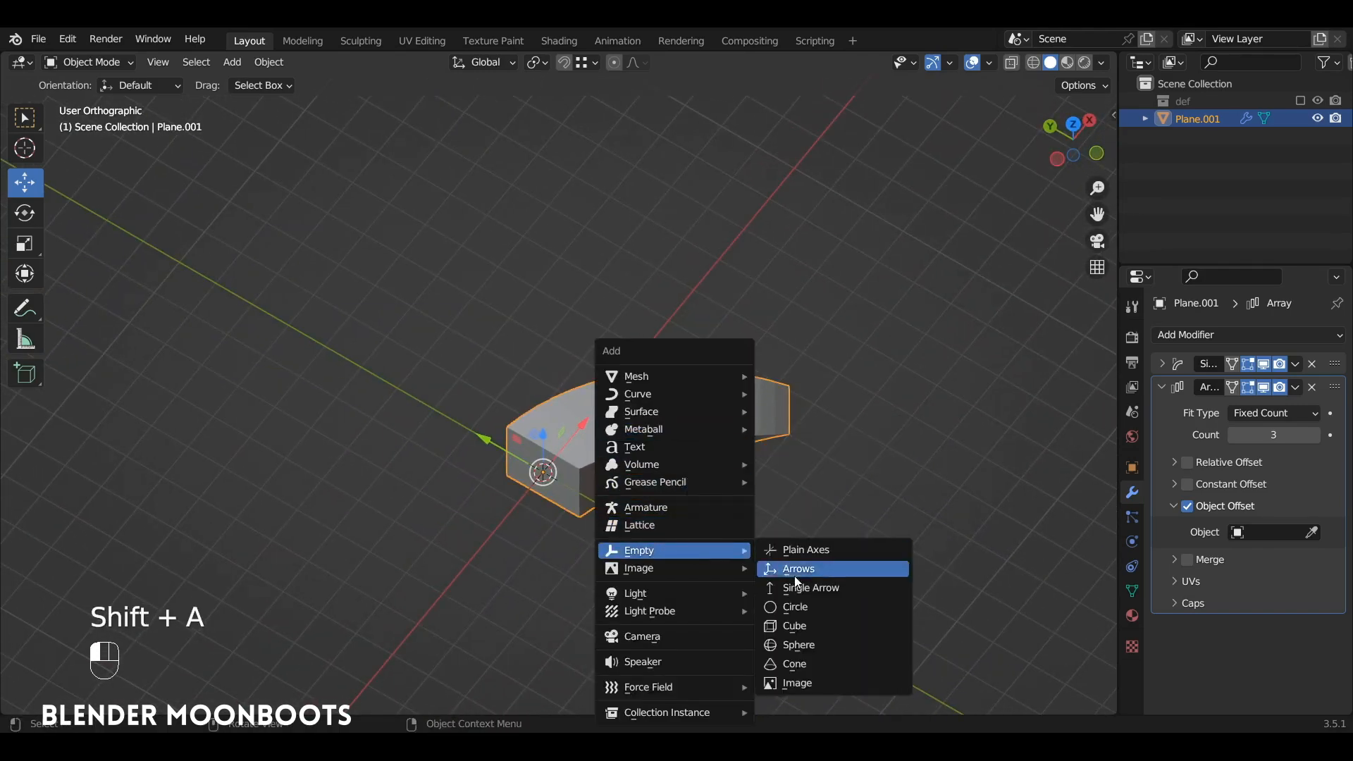
left_click(805, 645)
Select the bent strip and assign the sphere empty as its array's offset object.
left_click(657, 433)
middle_click_drag(657, 434, 640, 421, "alt")
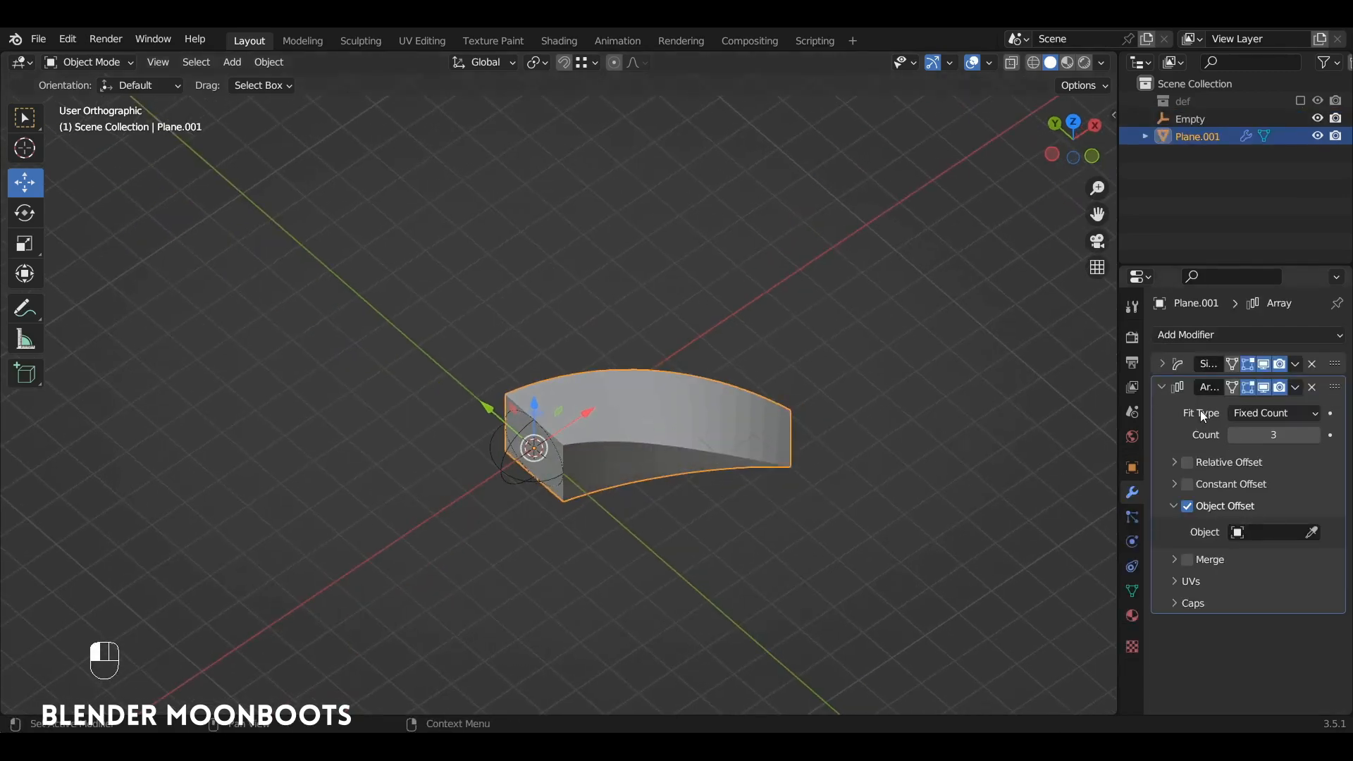
left_click(515, 480)
left_click_drag(514, 479, 532, 455, "alt")
left_click(609, 429)
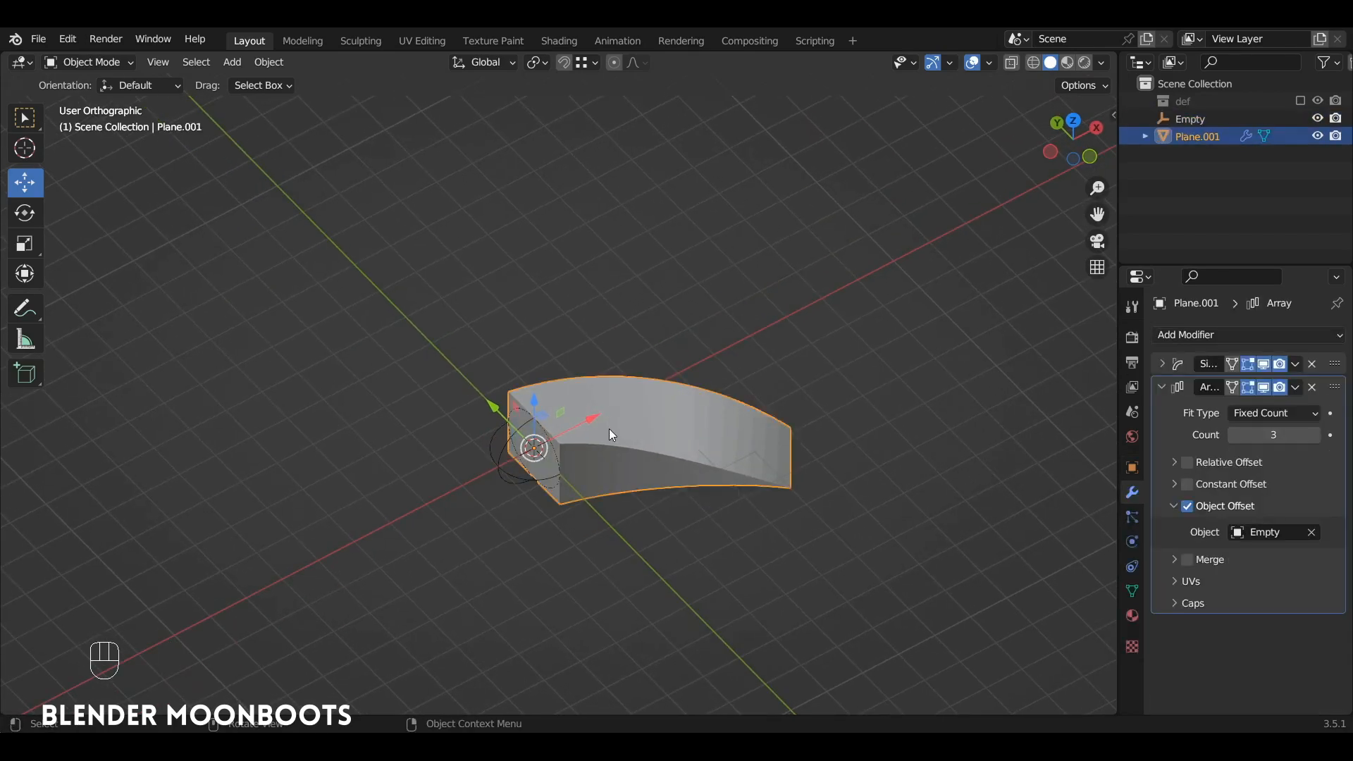
mouse_move(609, 428)
left_mouse_down("alt")
mouse_move(609, 454)
mouse_move(592, 459)
mouse_move(623, 413)
mouse_move(751, 385)
mouse_move(747, 411)
mouse_move(716, 429)
mouse_move(669, 404)
mouse_move(611, 419)
left_mouse_up("alt")
Move the empty 3.33 m along X and rotate it 120° clockwise in top view.
left_click(503, 482)
left_click_drag(708, 378, 577, 430, "alt")
key("KP_7")
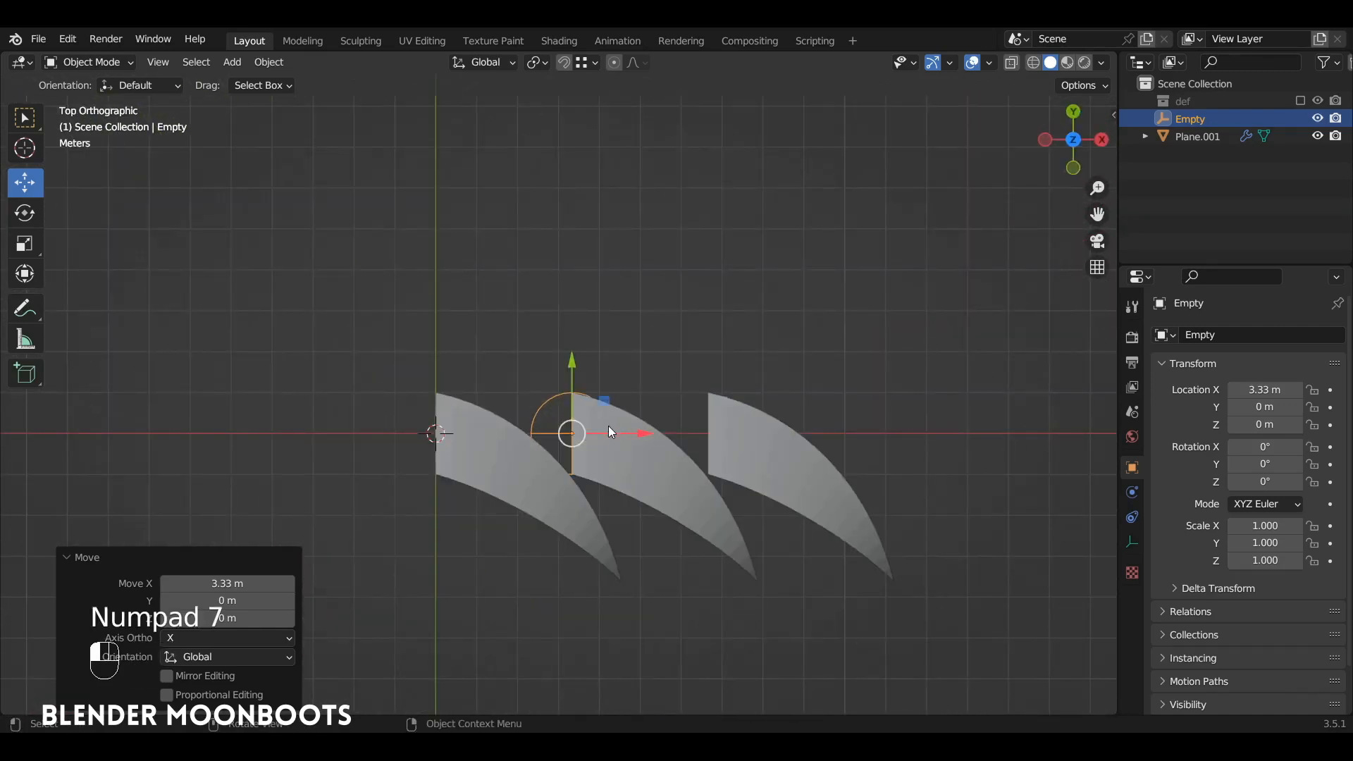
key("r")
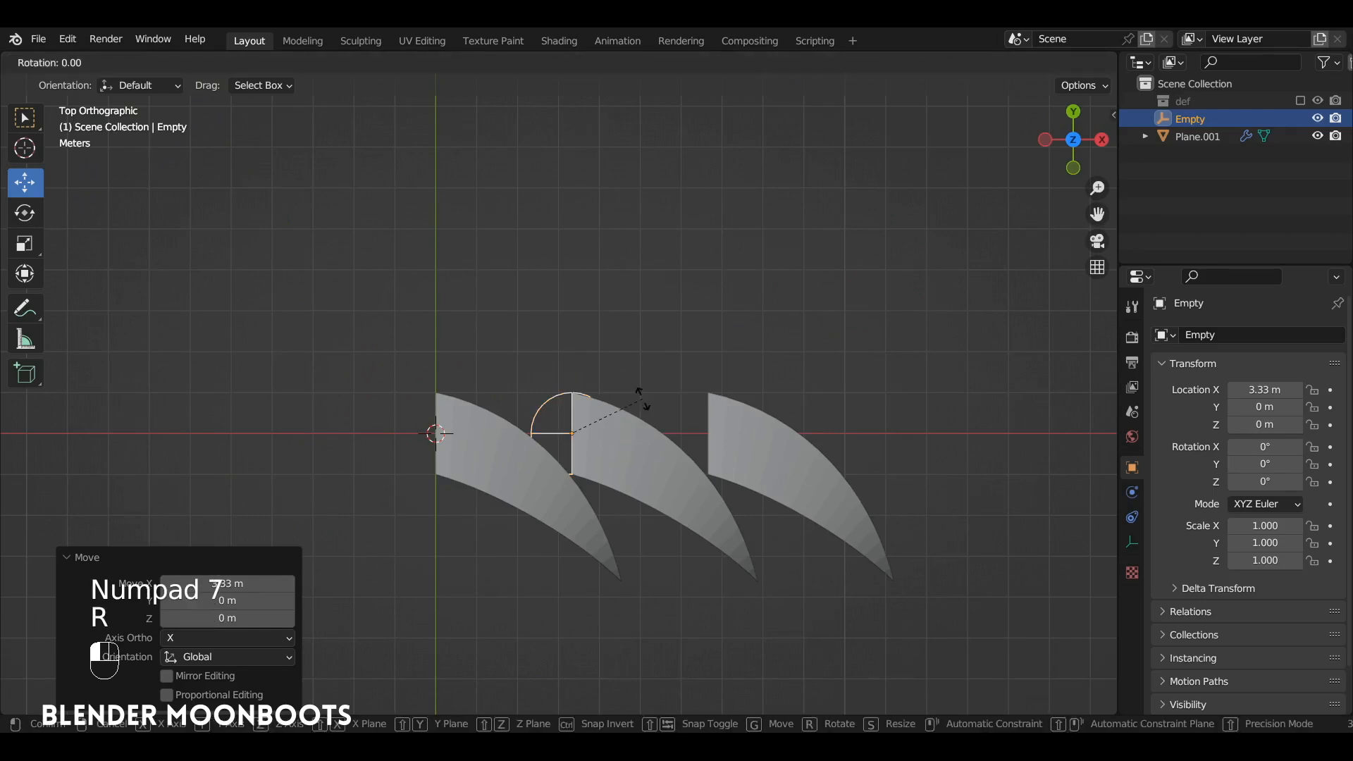
left_click(642, 399)
type("r")
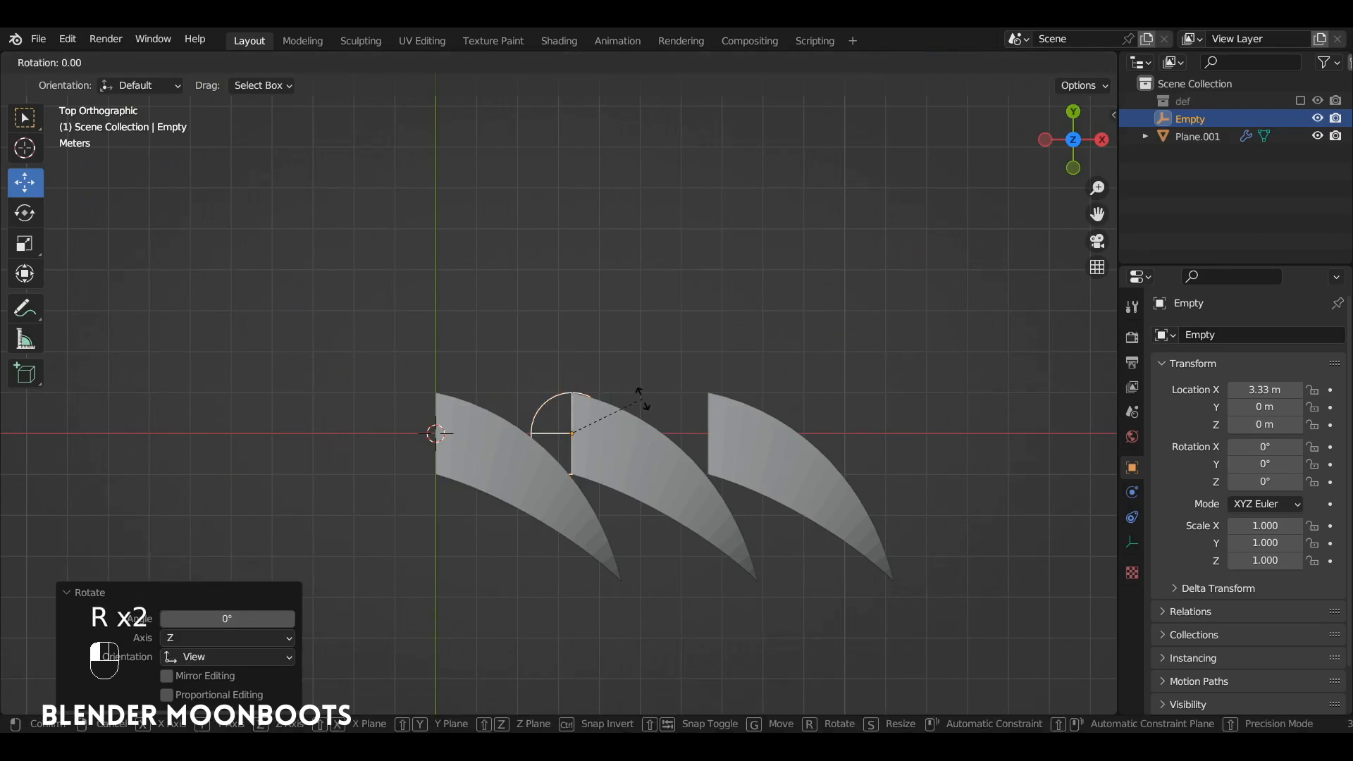
type("120")
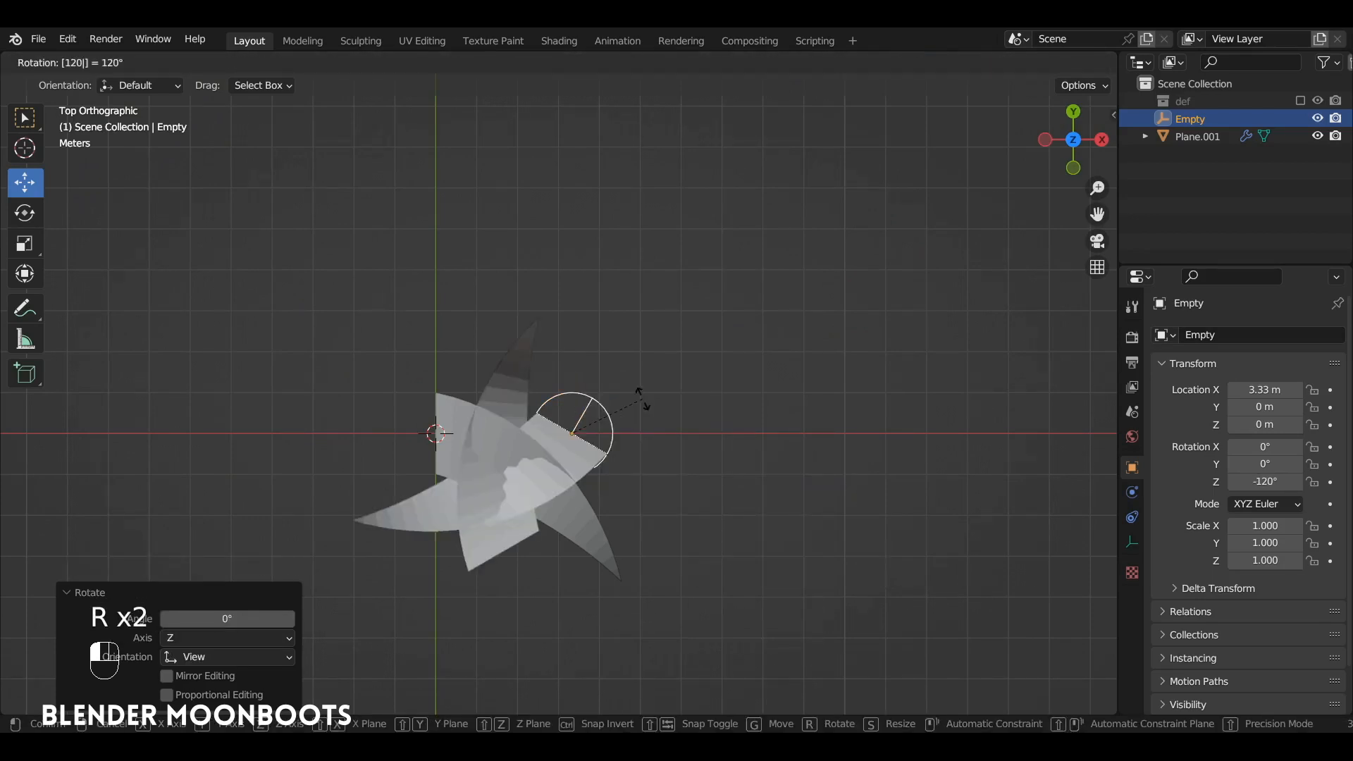
left_click(641, 398)
Move the empty about 2.02 m in X and 3.27 m in Y to spread the three copies into a triangle.
key("g")
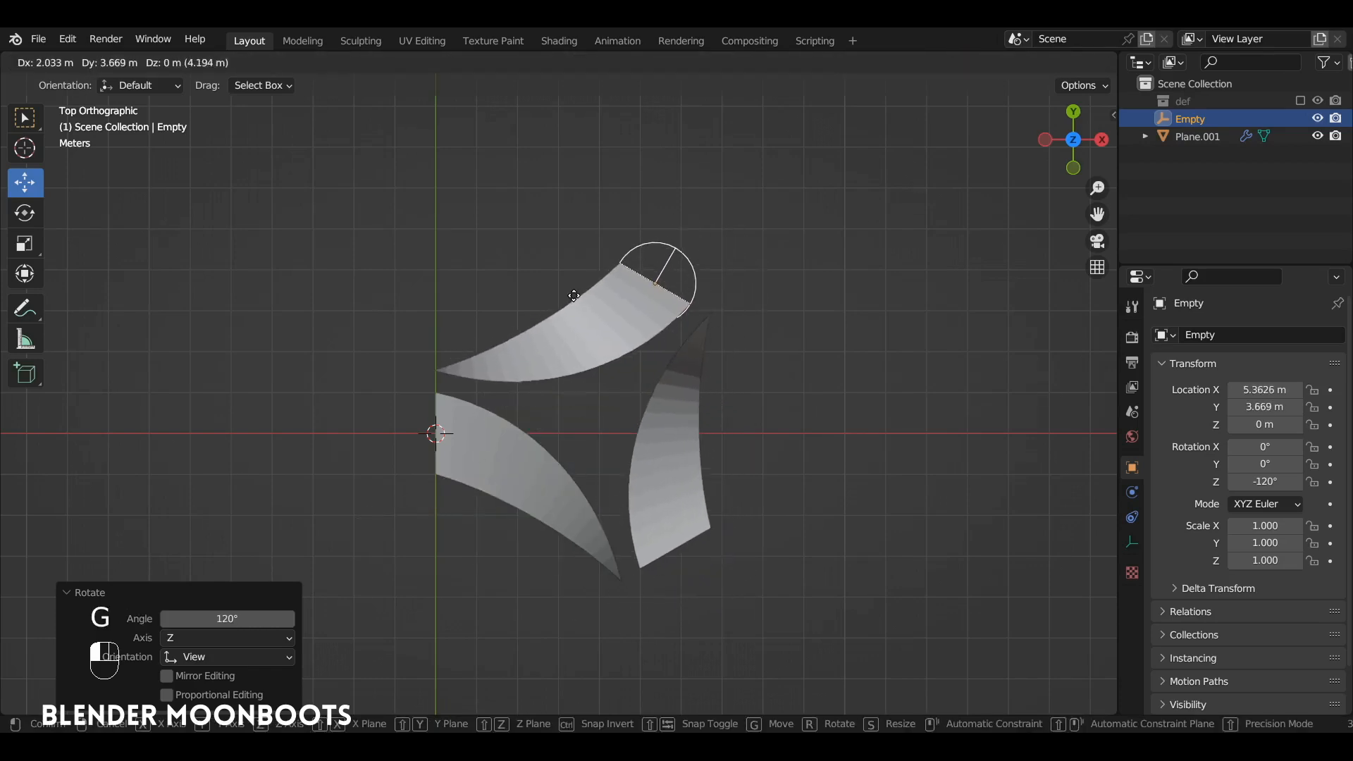
left_click(585, 318)
middle_click_drag(585, 318, 624, 295)
In top view, nudge the empty about 0.055 m in X and 0.052 m in Y to line up the strips' tips and ends.
key("KP_7")
middle_click_drag(547, 376, 780, 272, "shift")
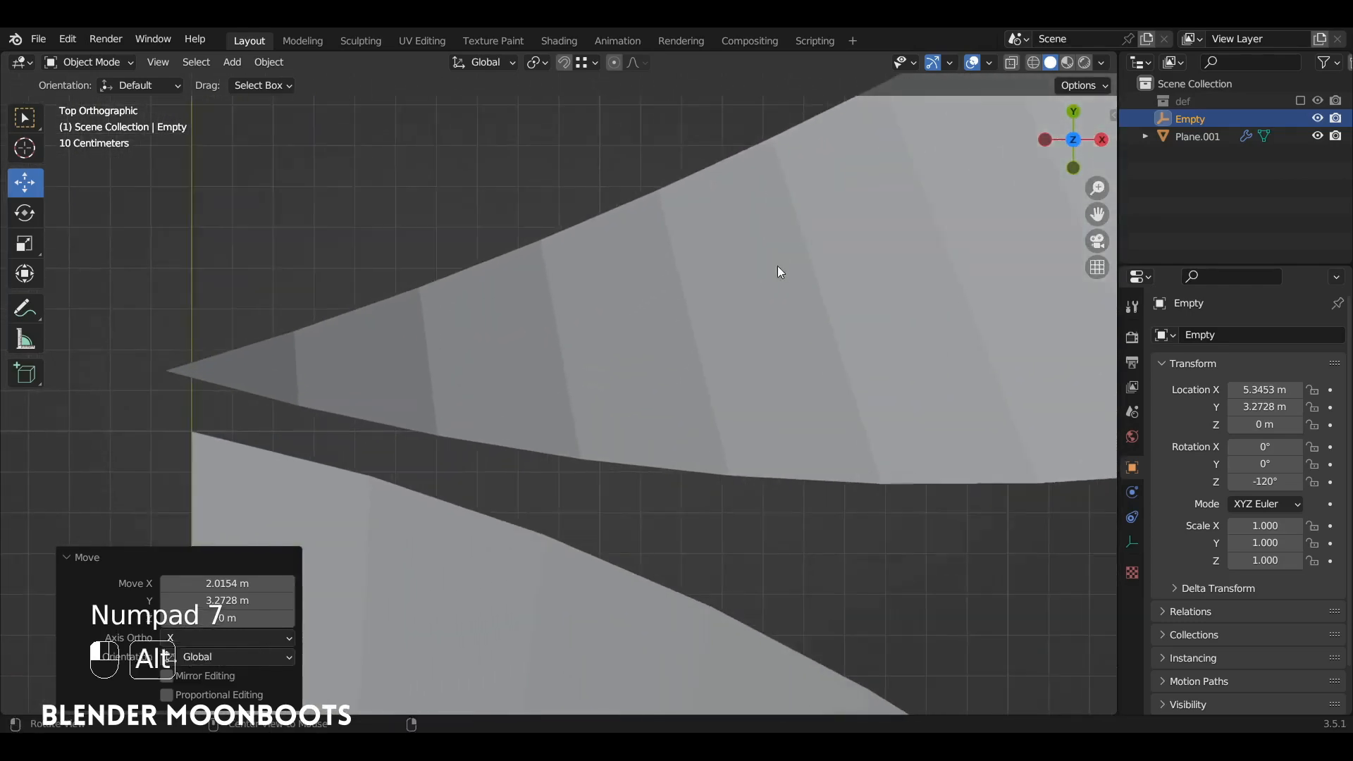
scroll(779, 272, "up", 3, "ctrl")
key("g")
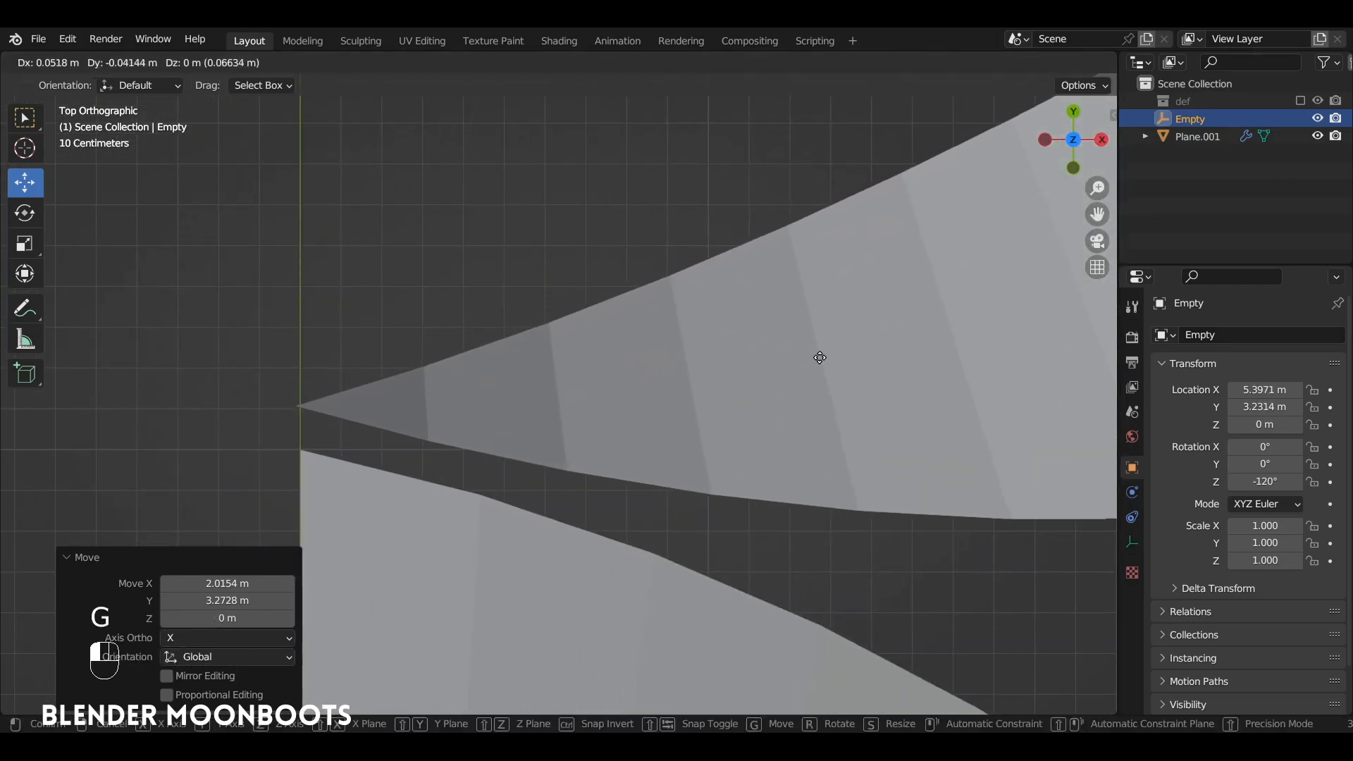
left_click(822, 322)
middle_click_drag(822, 319, 812, 364, "ctrl")
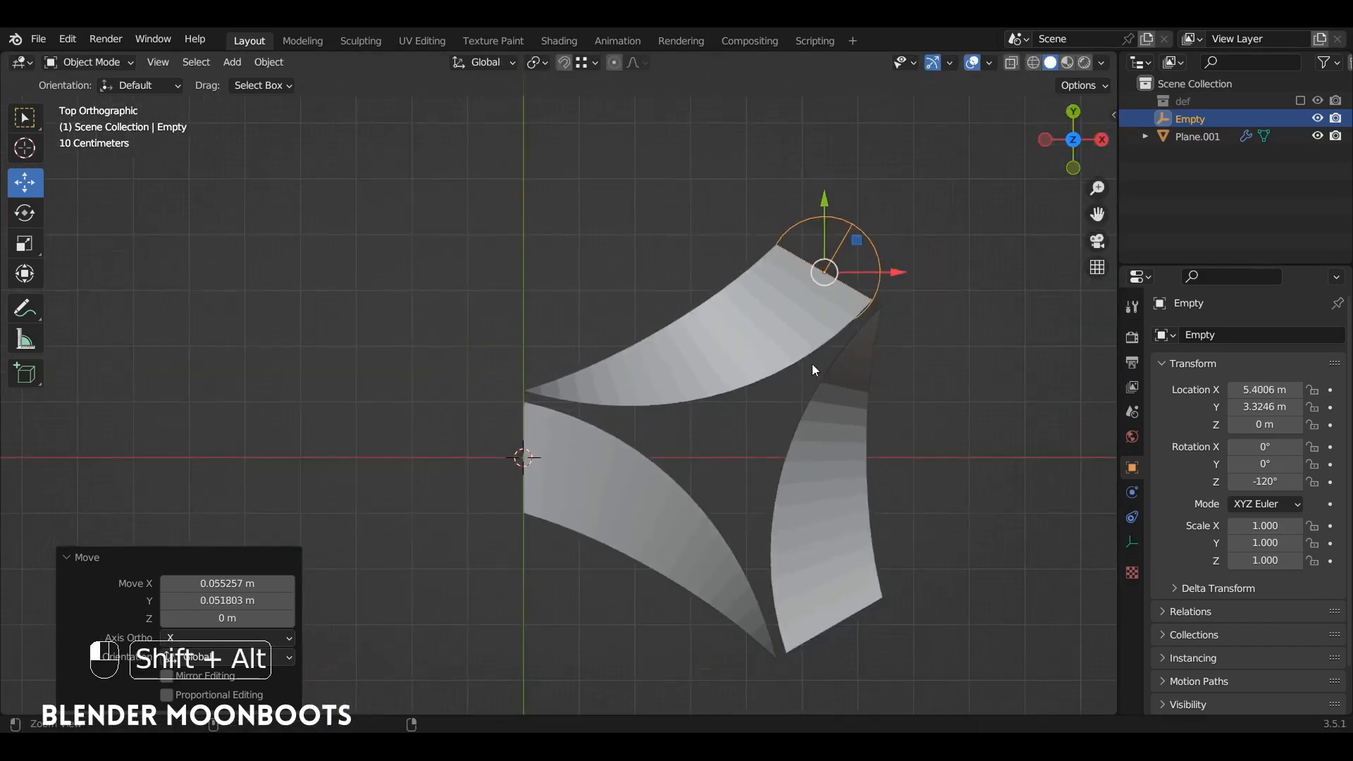
Duplicate the three-part strip object together with its empty and place the copies 16.731 m away along Y.
left_click_drag(811, 363, 650, 337, "ctrl+alt")
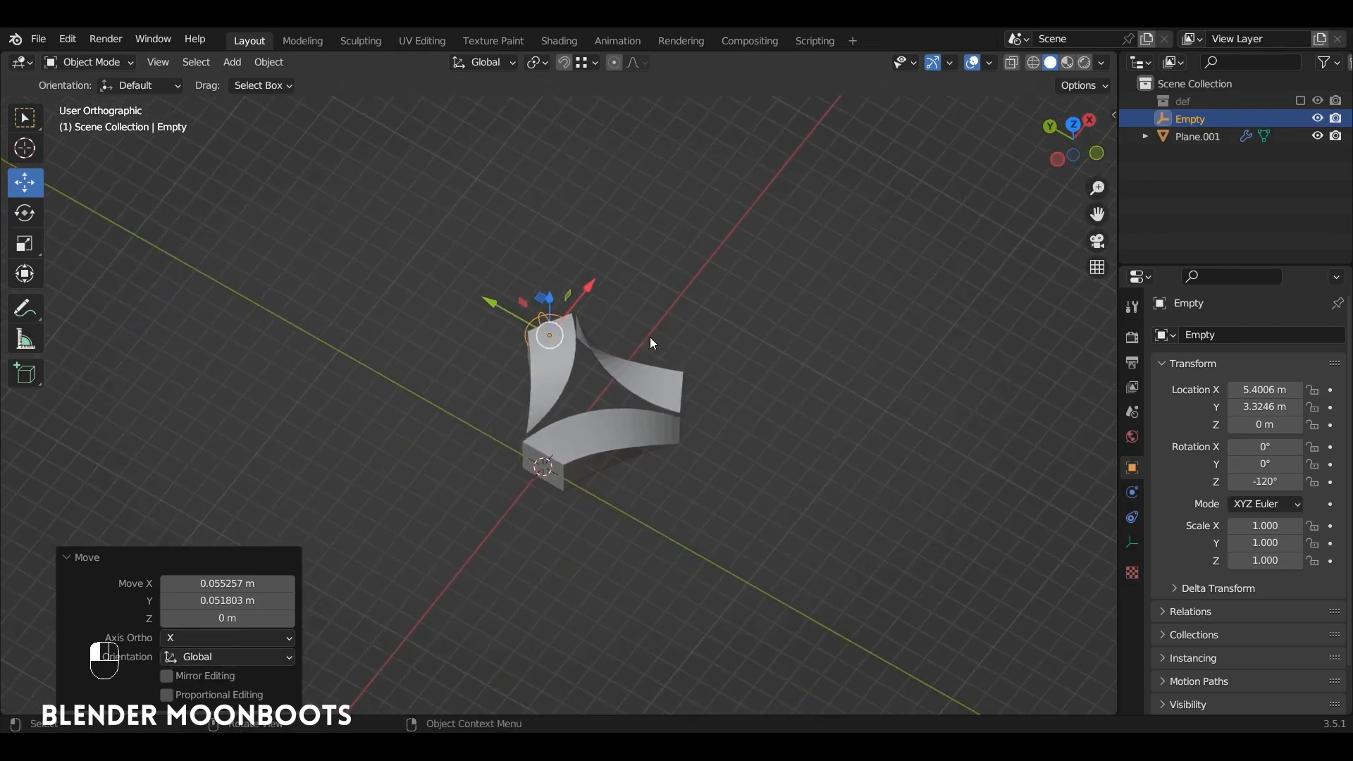
left_click_drag(453, 256, 651, 488)
left_click_drag(677, 493, 810, 463, "ctrl+alt")
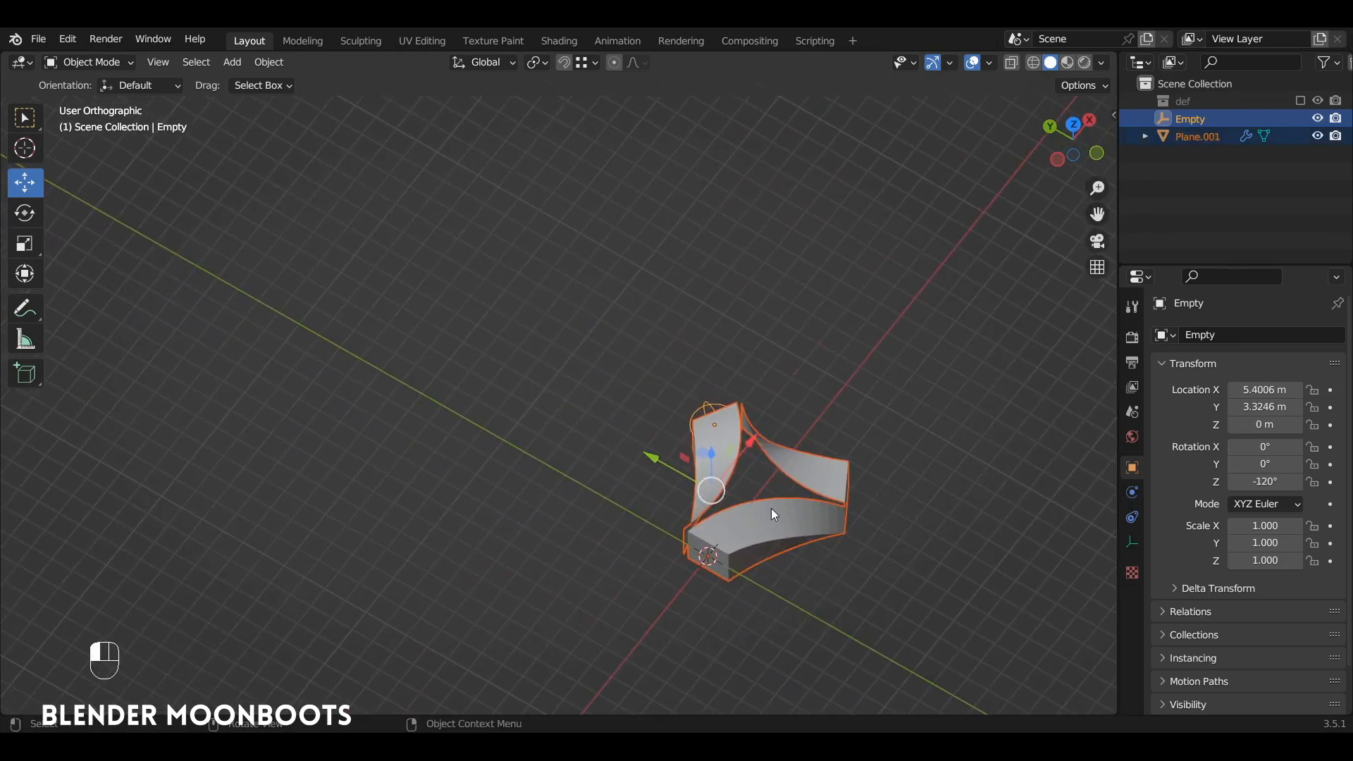
key("shift+d")
left_click(433, 303)
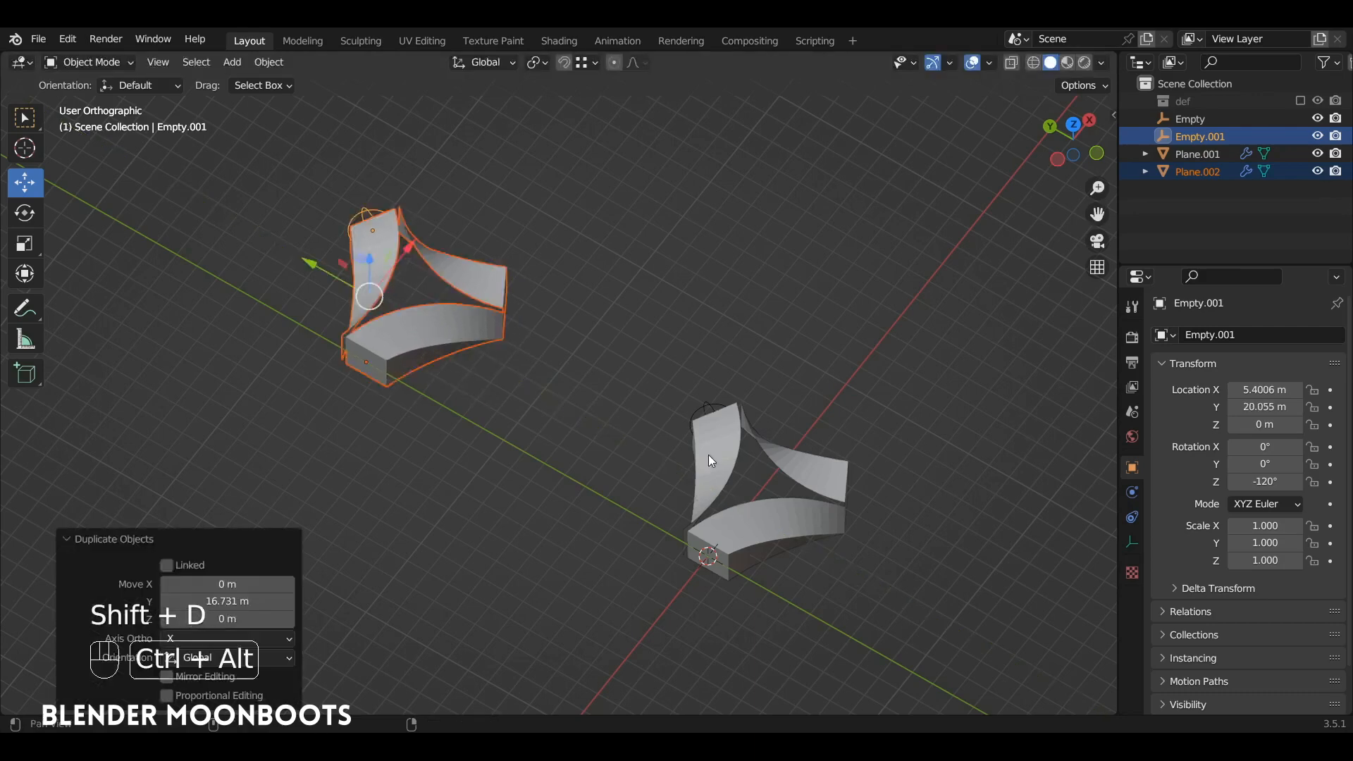
Apply the Simple Deform and Array modifiers on the original strip object, in stack order.
left_click_drag(708, 454, 664, 338, "alt")
left_click(688, 458)
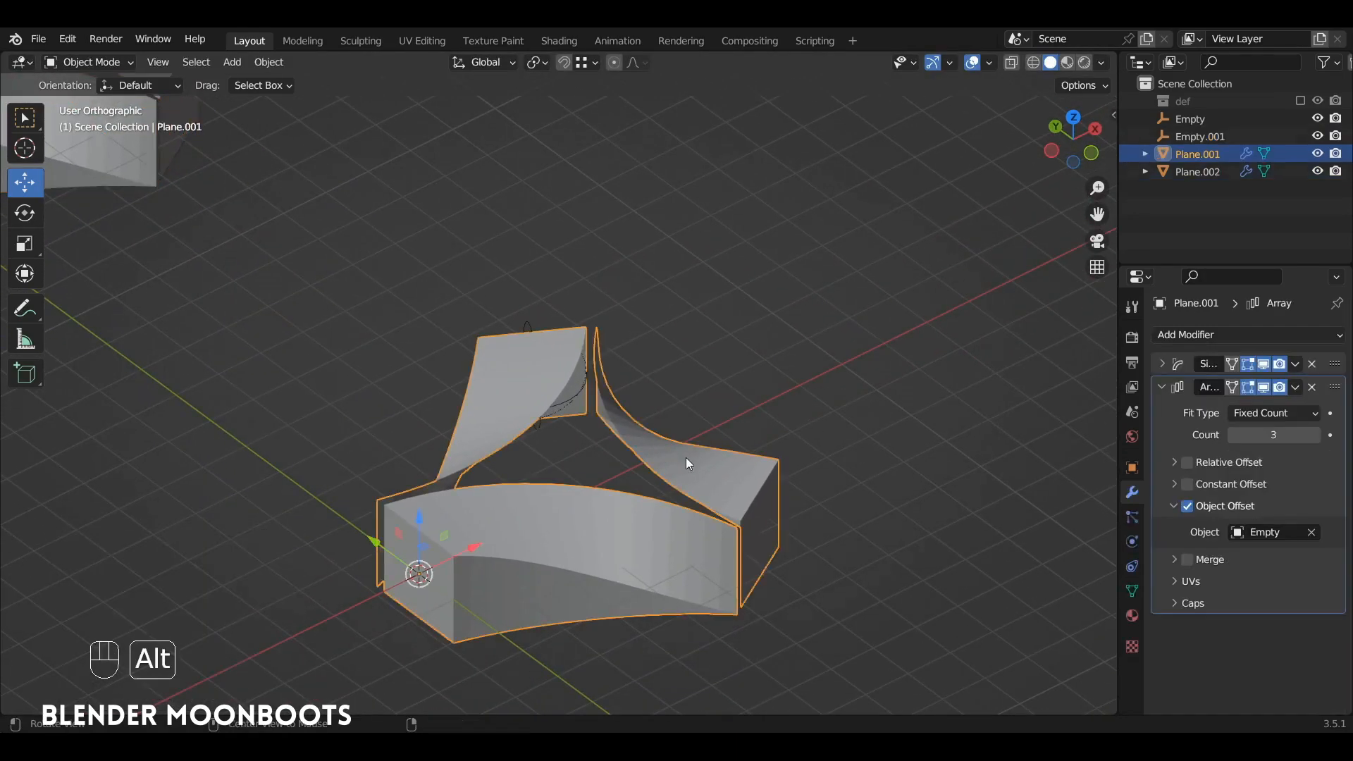
left_click(1294, 365)
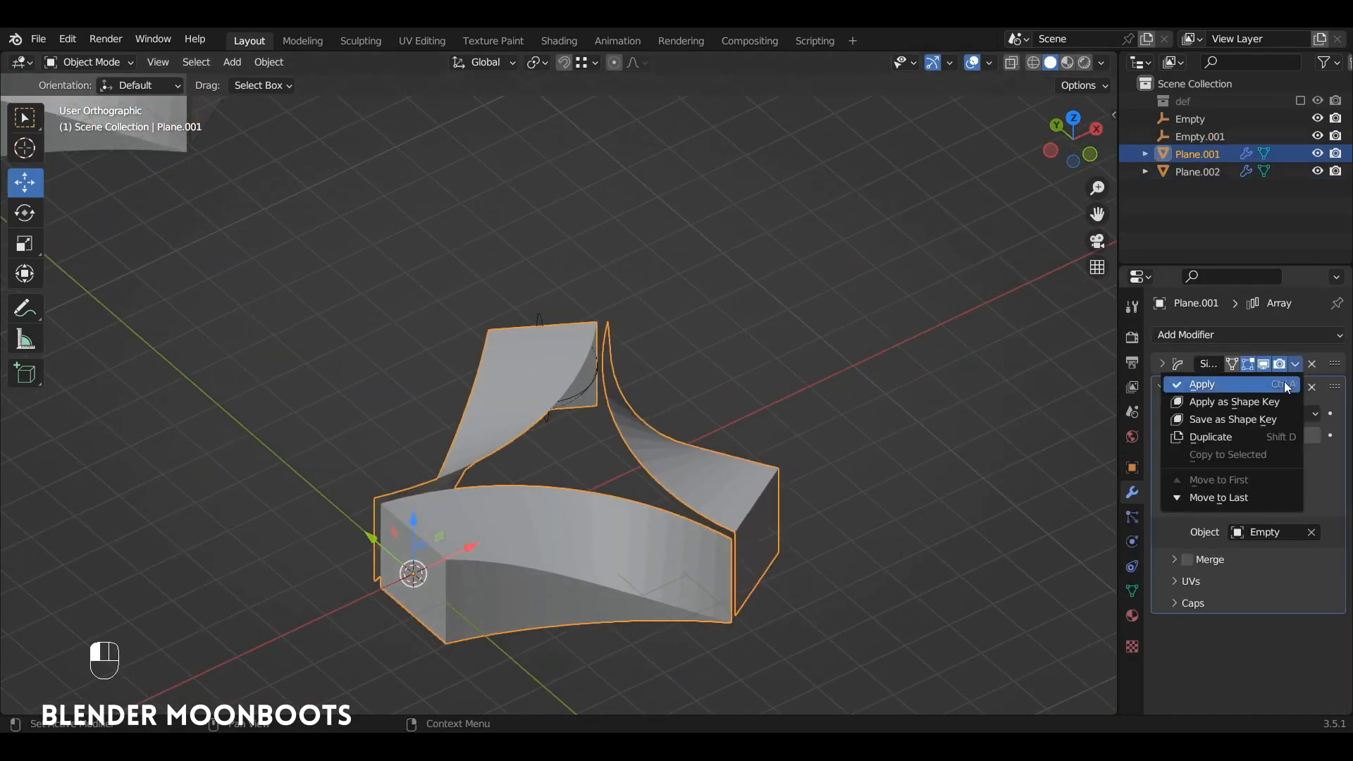
left_click(1284, 382)
left_click(1296, 365)
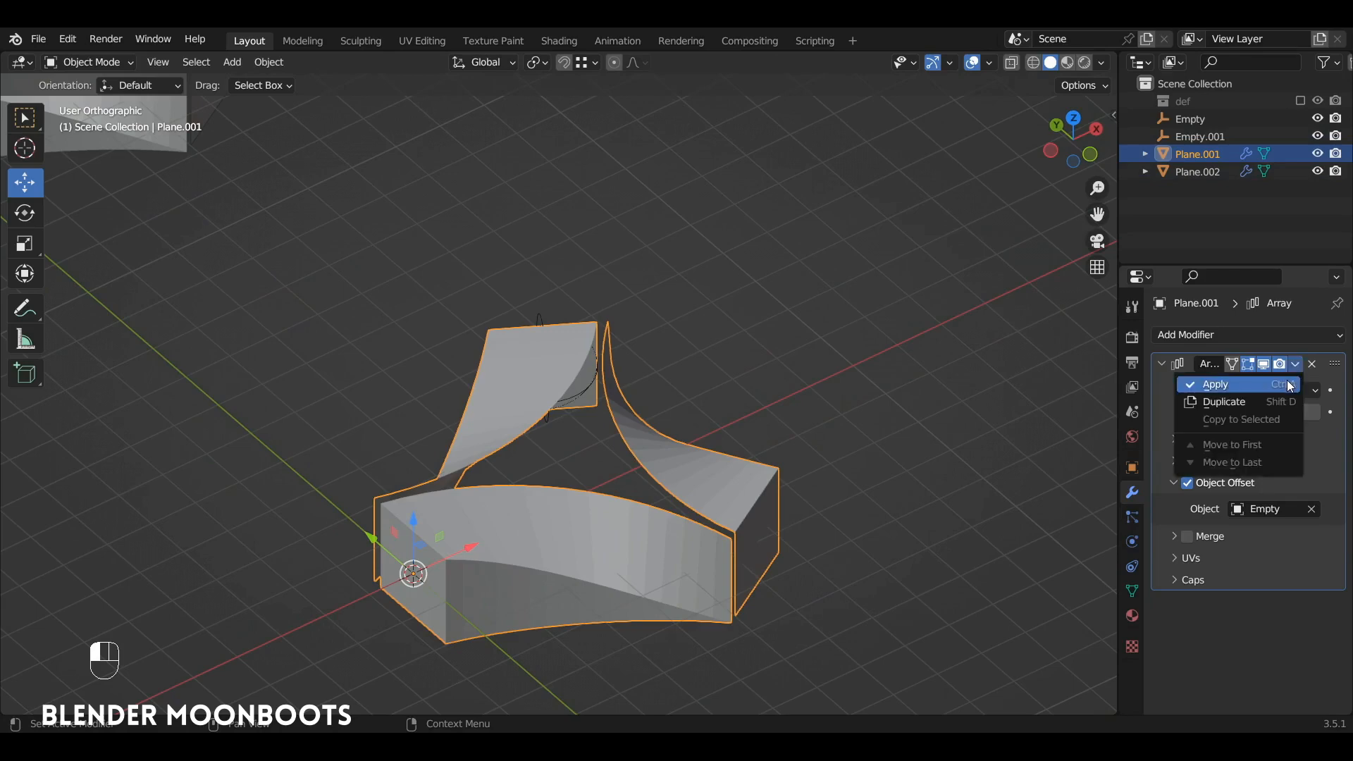
left_click(1290, 384)
Delete the original empty beside the applied strip object.
left_click(596, 387)
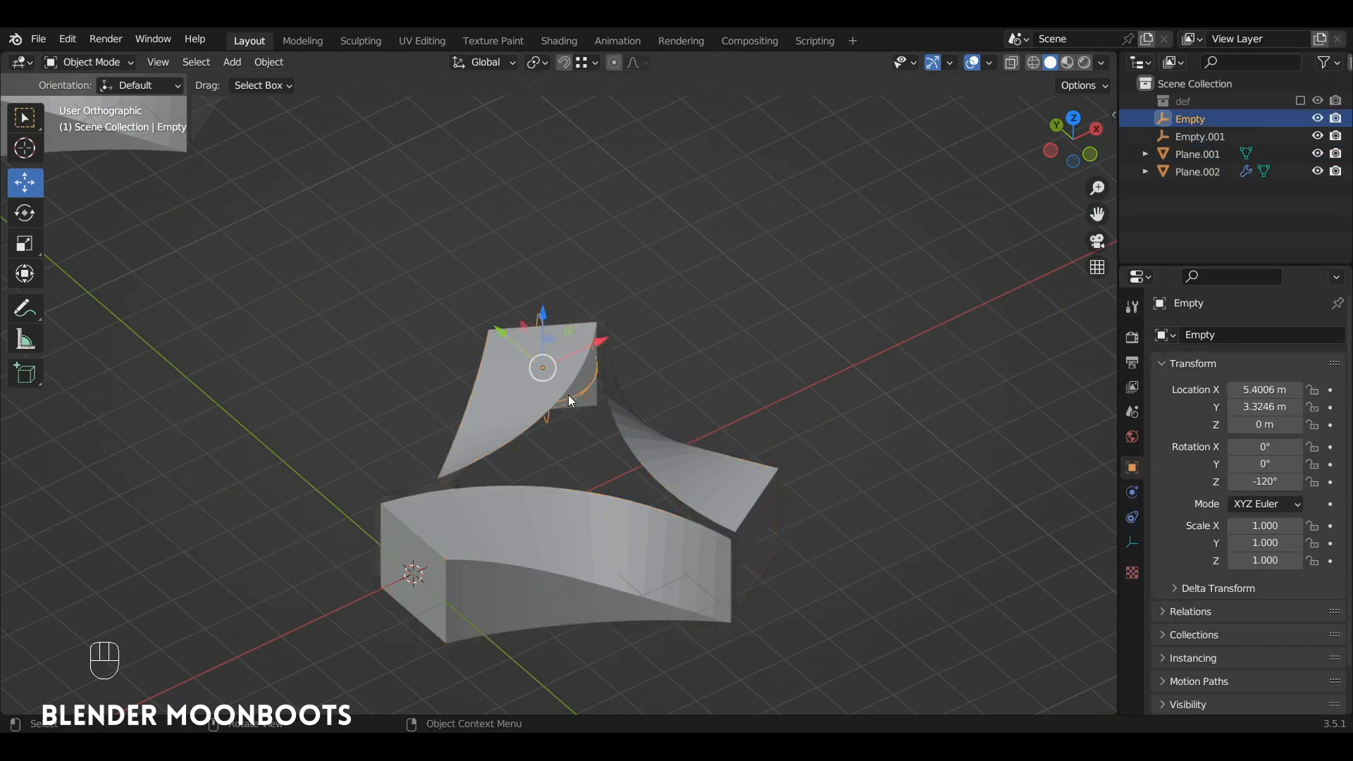
key("x")
left_click(568, 395)
left_click(554, 393)
Enter Edit Mode on the strip object and fill the first top gap between neighbouring strips with a row of faces from the outer corner inward.
middle_click_drag(554, 393, 684, 446, "alt")
key("Tab")
left_click_drag(684, 446, 671, 376, "alt")
left_click(587, 555)
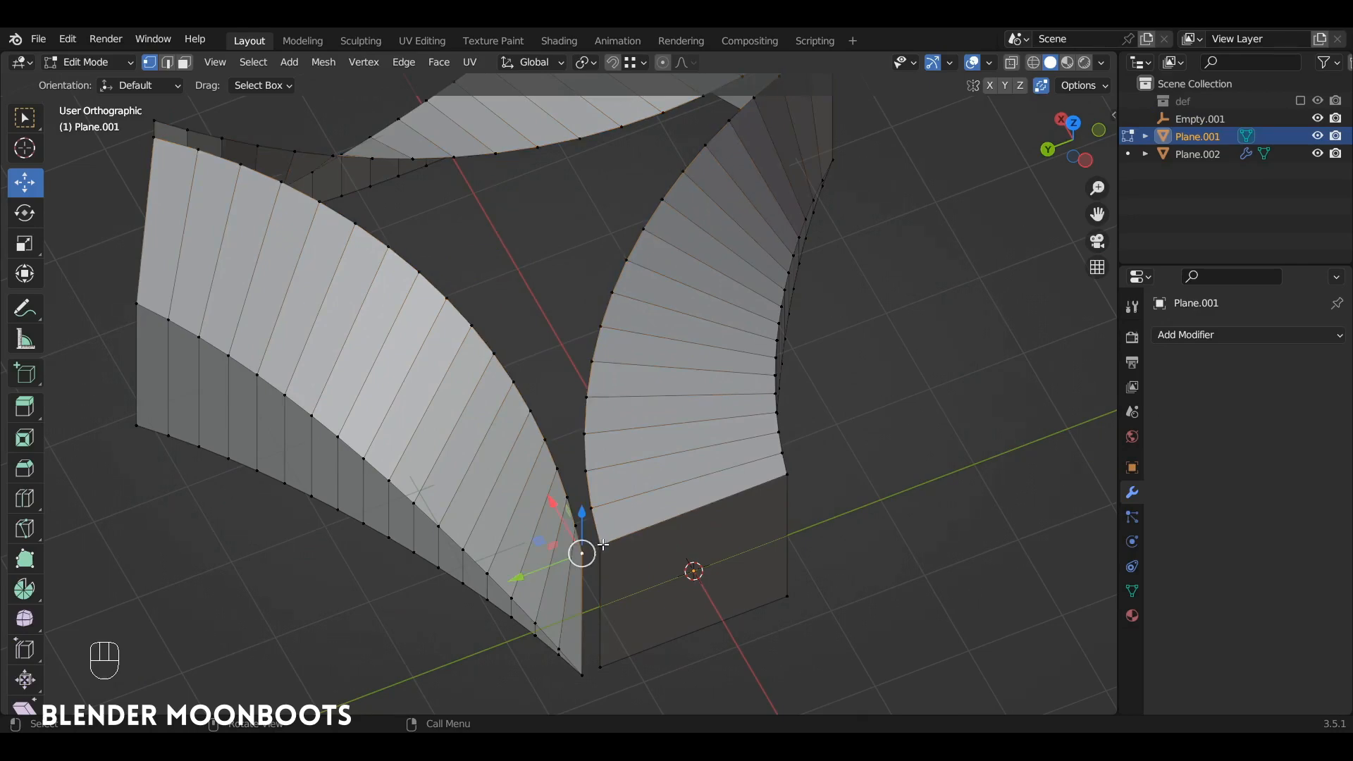
left_click_drag(629, 509, 387, 409, "alt")
left_click_drag(569, 479, 576, 492, "alt")
scroll(628, 503, "up", 4)
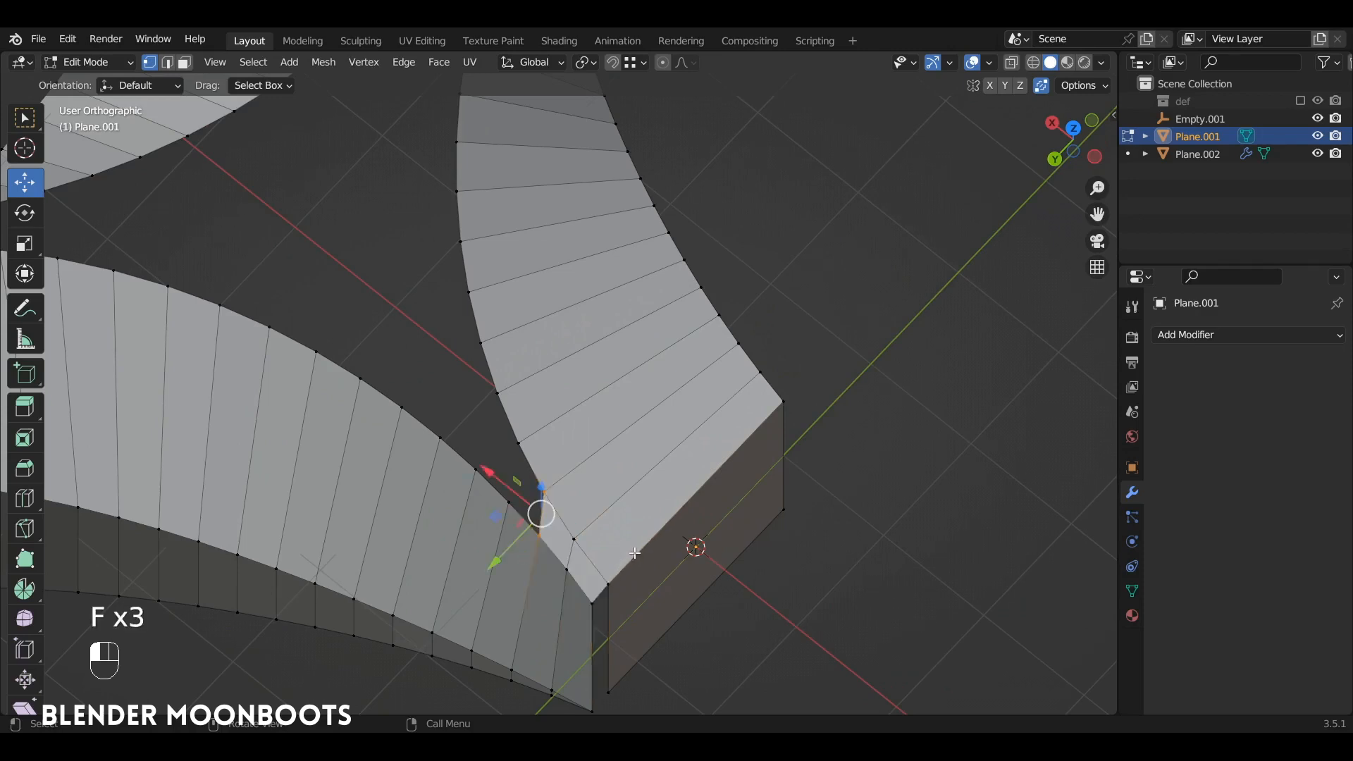
key("f")
key("f")
key("f")
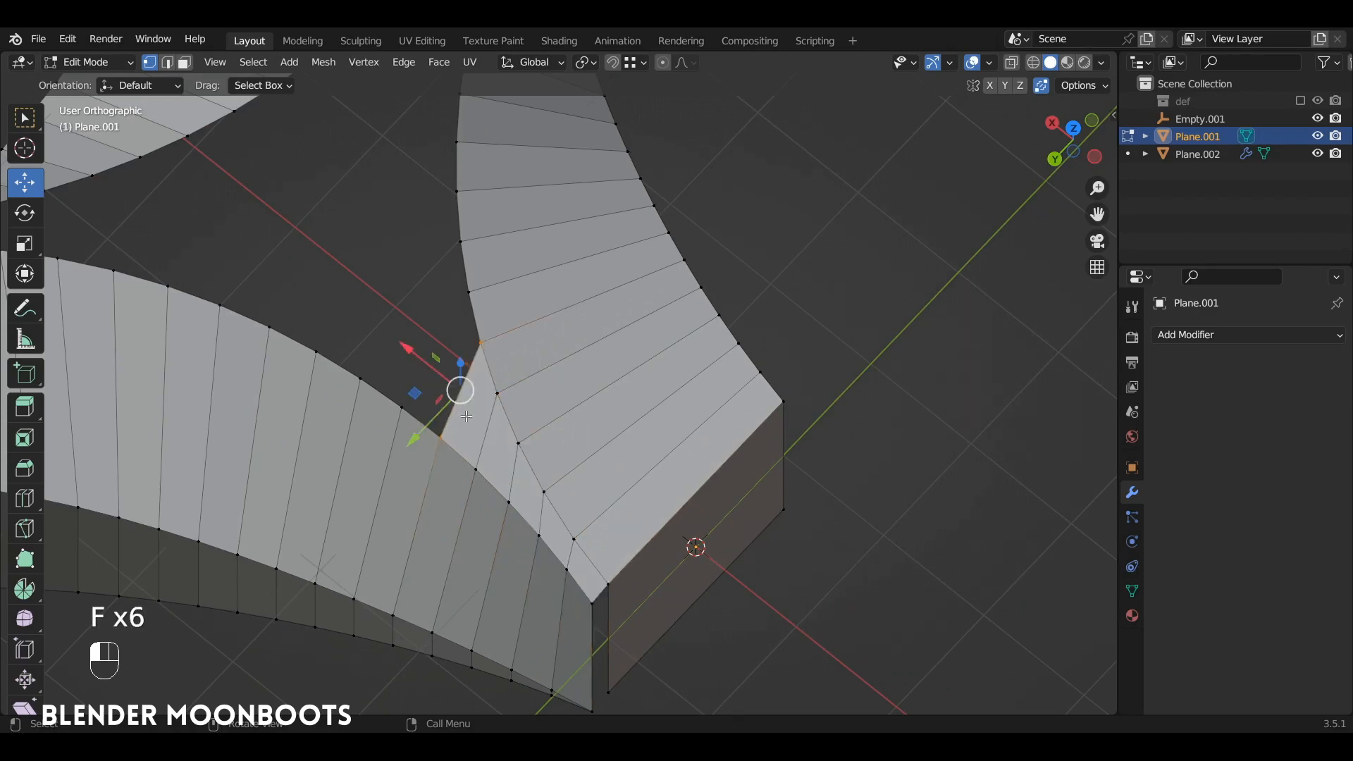
key("f")
key("f")
Fill the second top gap between strips with faces, starting at its outer corner vertices and working toward the centre.
left_click_drag(466, 416, 721, 448, "alt")
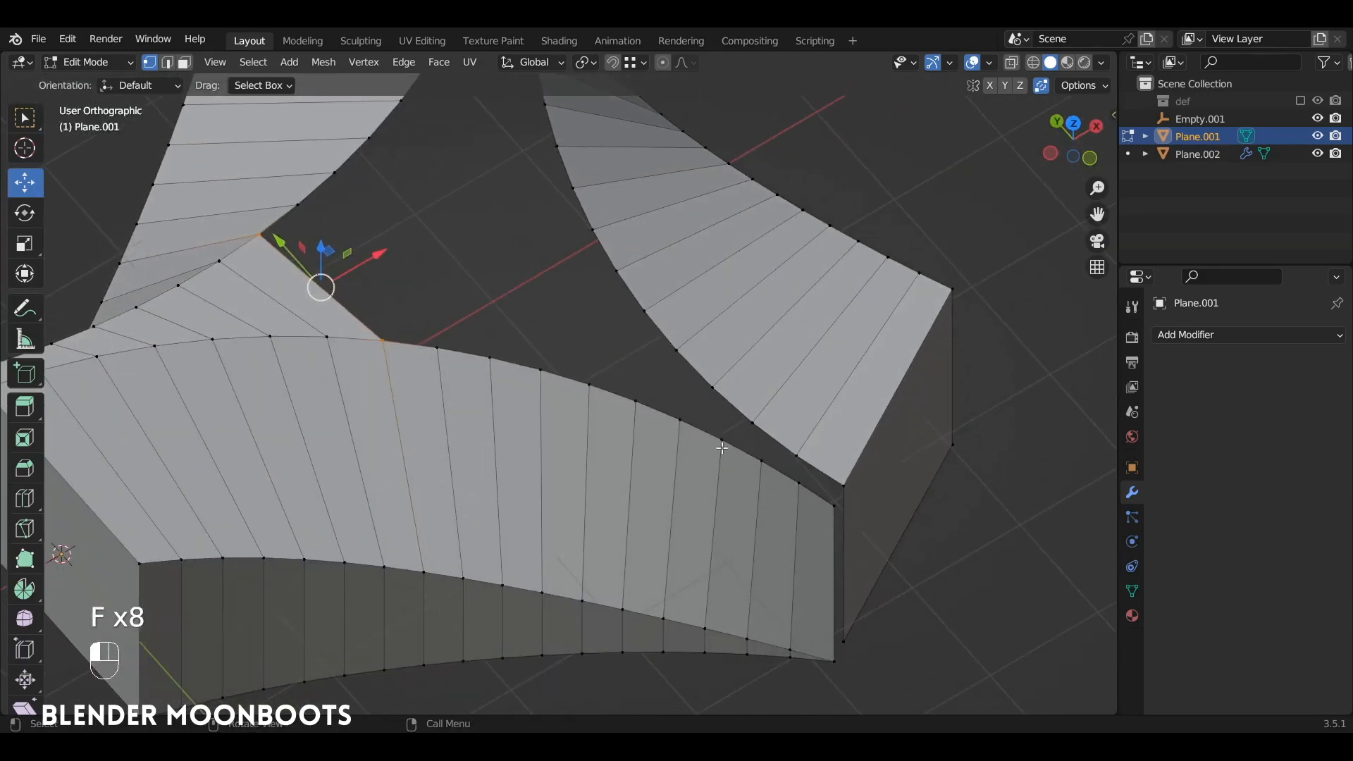
left_click(831, 503)
left_click(843, 487, "shift")
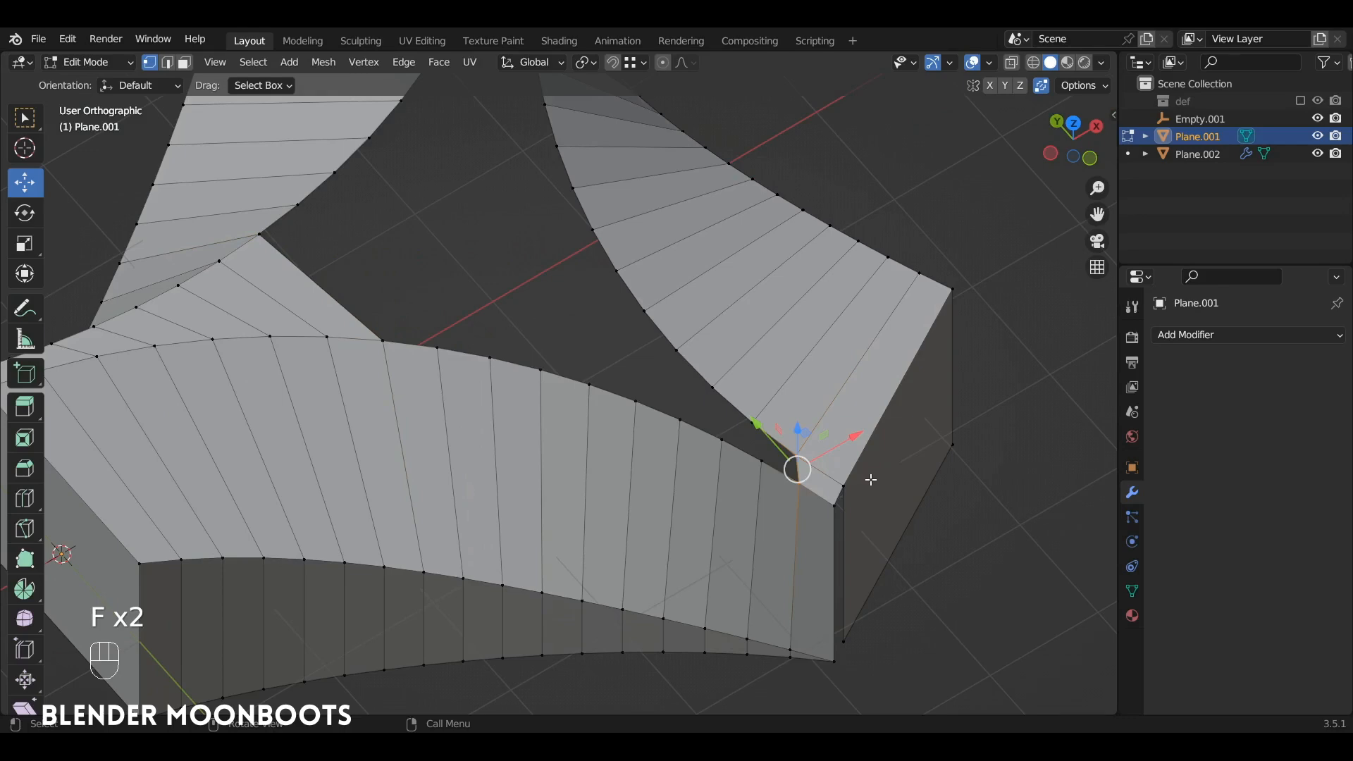
key("f")
key("f")
key("f")
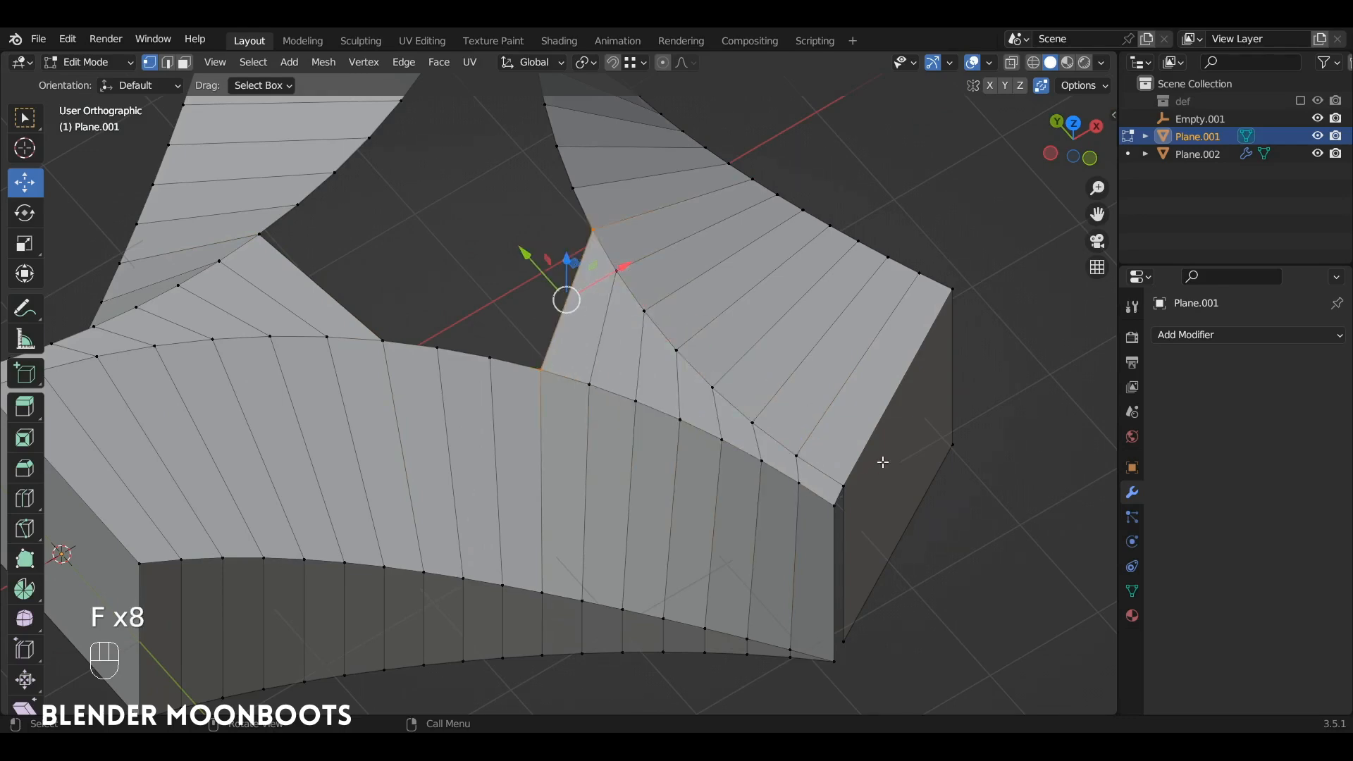
Fill the third and last top gap between strips with faces, starting from its outer corner.
left_click_drag(882, 459, 679, 111, "alt")
left_click(547, 441)
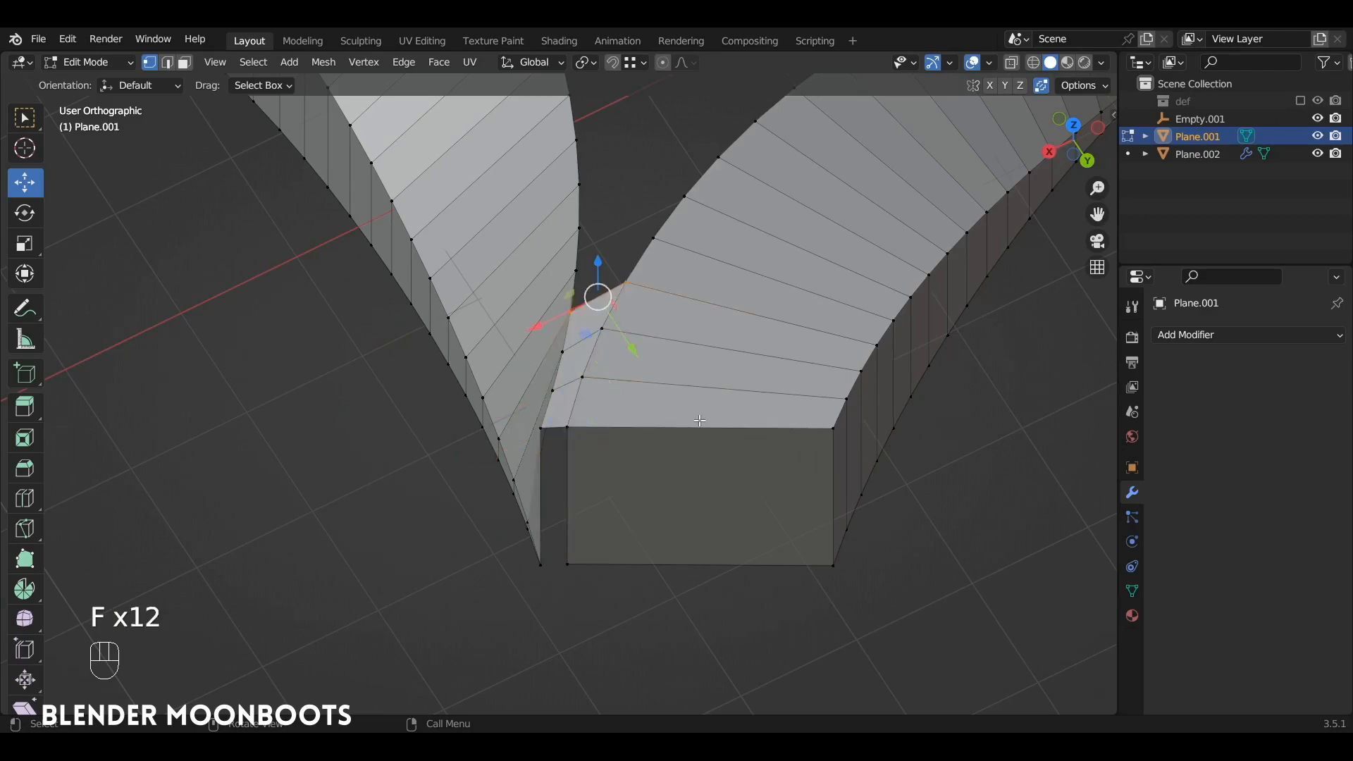
key("f")
key("f")
key("f")
key("f")
Close the narrow vertical slits beside the three flat end faces with new faces.
left_click_drag(700, 421, 856, 321, "alt")
left_click(627, 374, "shift")
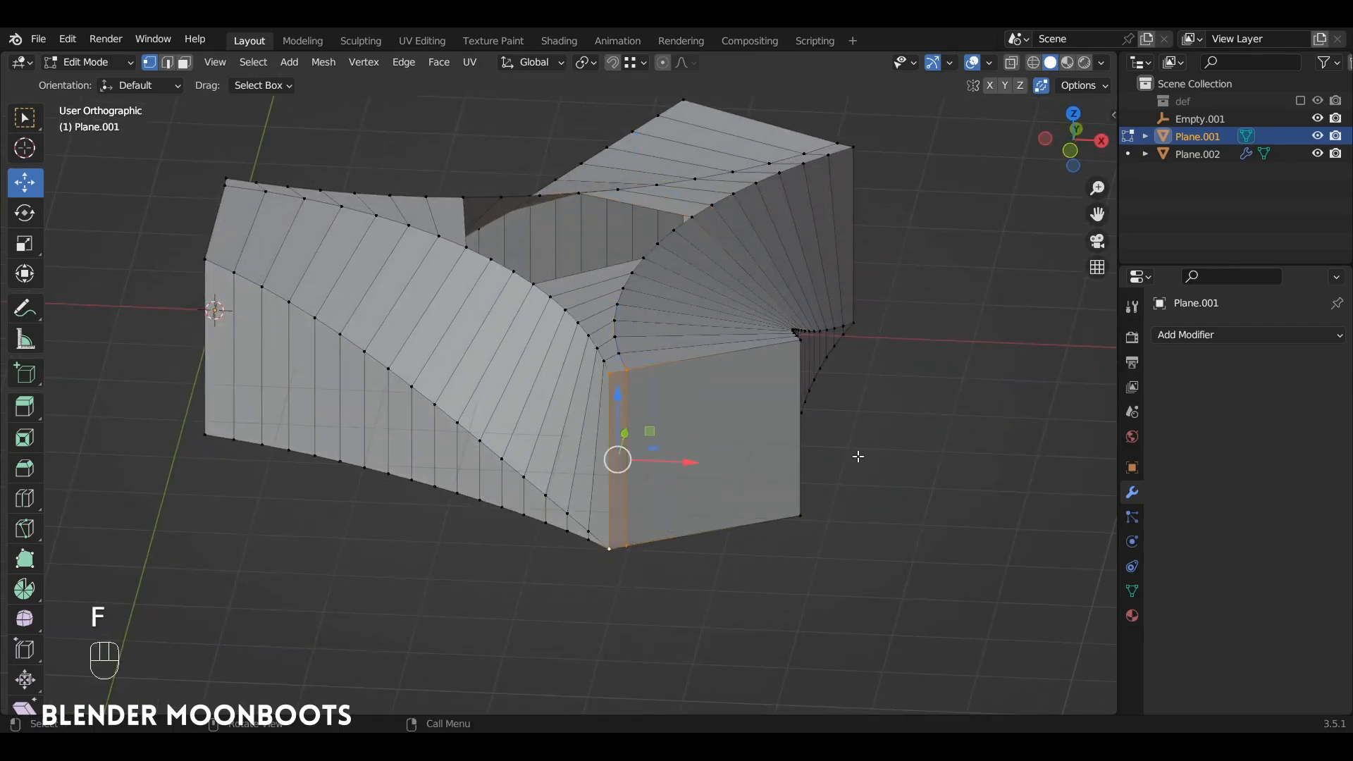
left_click_drag(857, 457, 513, 346, "alt")
left_click(730, 363, "shift")
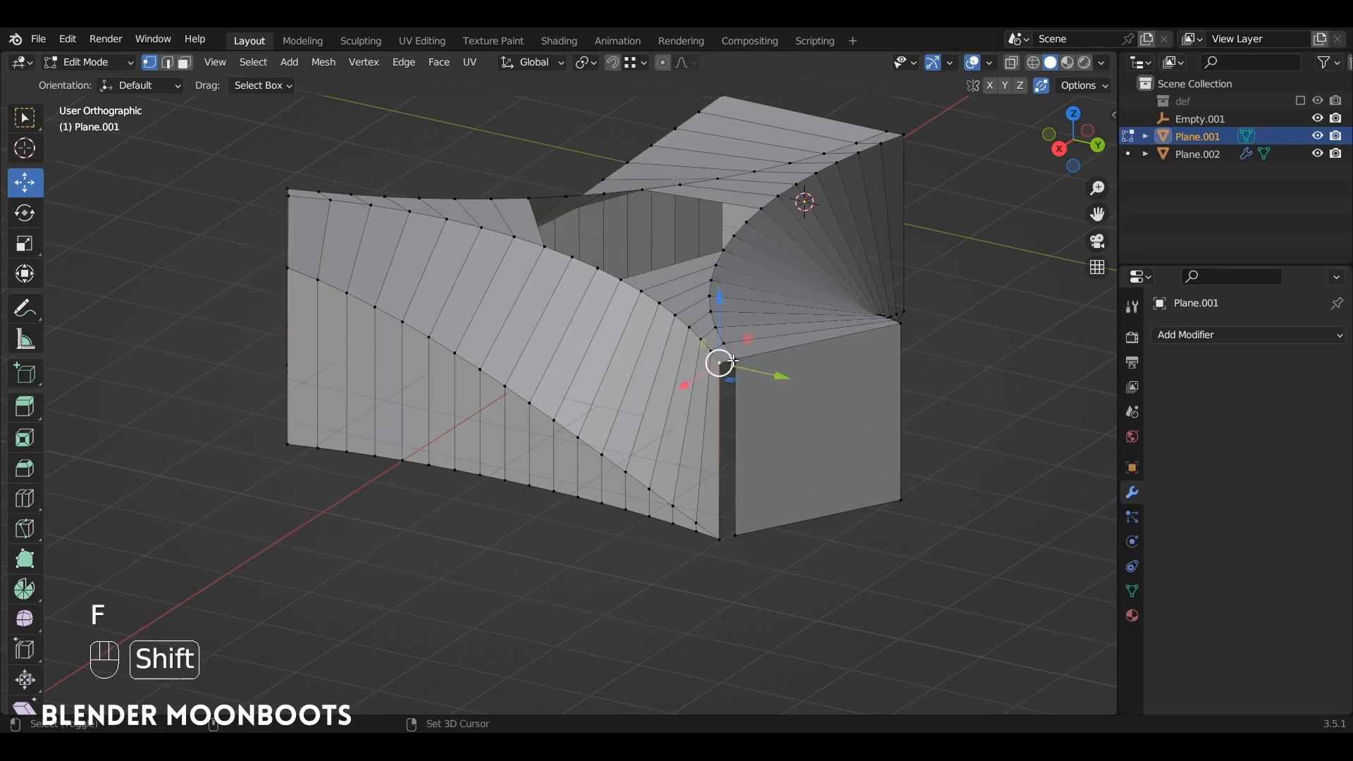
key("f")
left_click_drag(1022, 433, 803, 363, "alt")
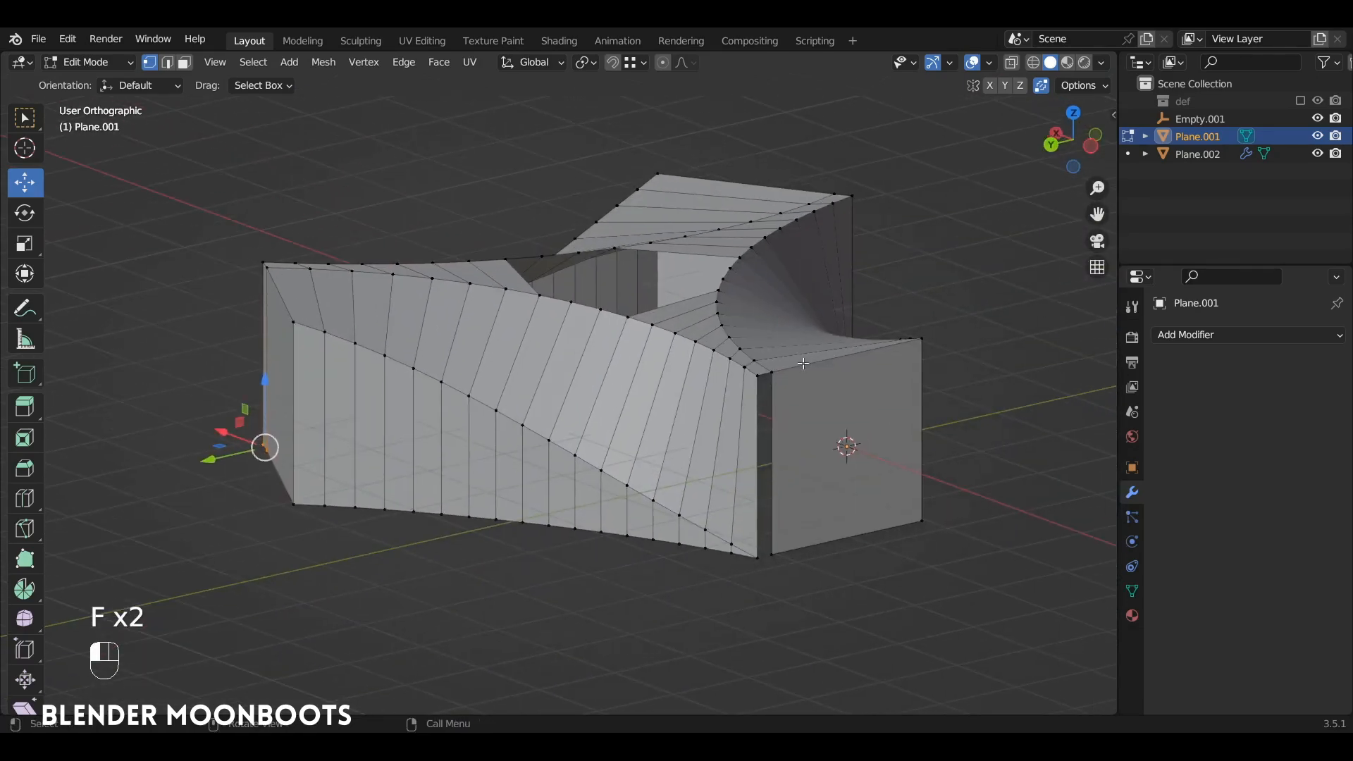
left_click(772, 372, "shift")
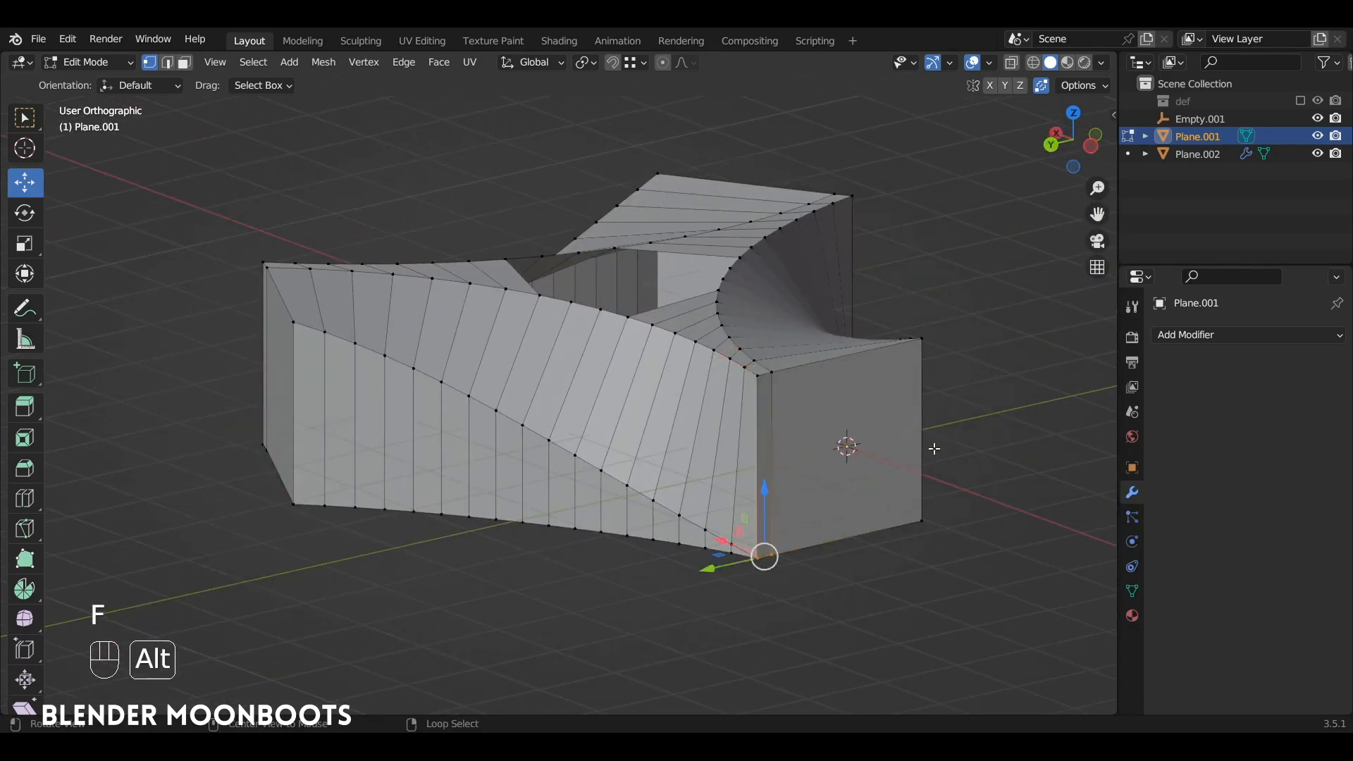
left_click_drag(935, 449, 736, 506, "alt")
Select the open bottom boundary loop and extrude it down along Z by about 0.19 m.
left_click(802, 558, "alt")
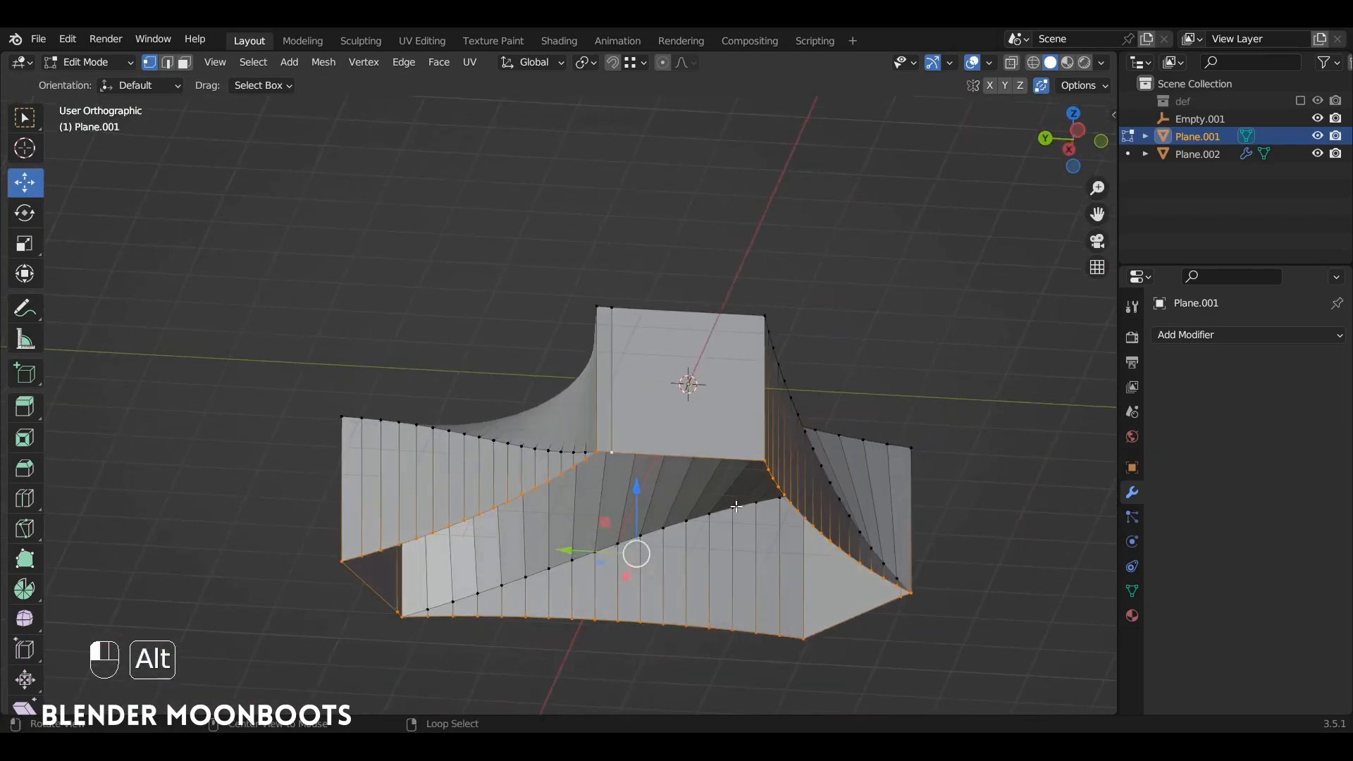
left_click_drag(508, 486, 723, 538, "alt")
key("e")
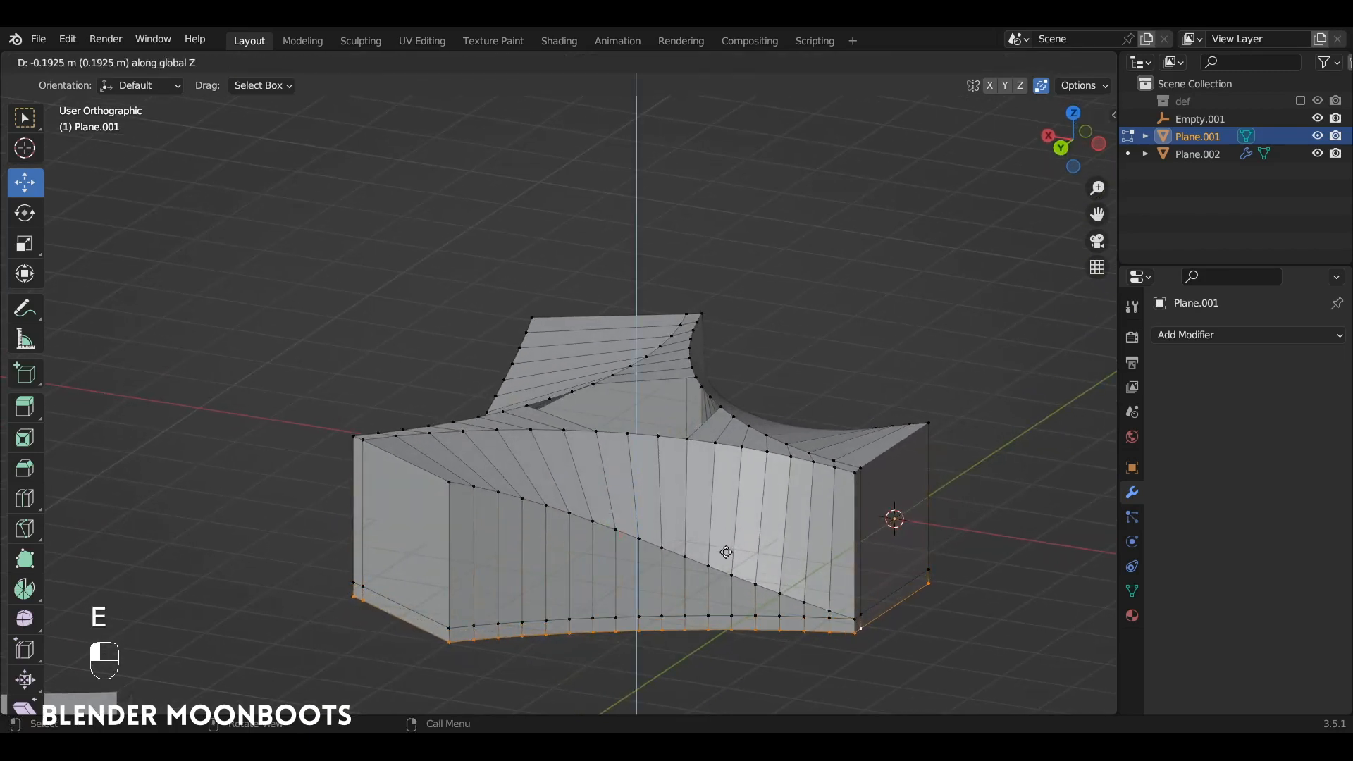
left_click(726, 552)
Extend the top fill rows inward to even them out and cap the remaining central opening with one face.
left_click_drag(705, 556, 666, 595, "alt")
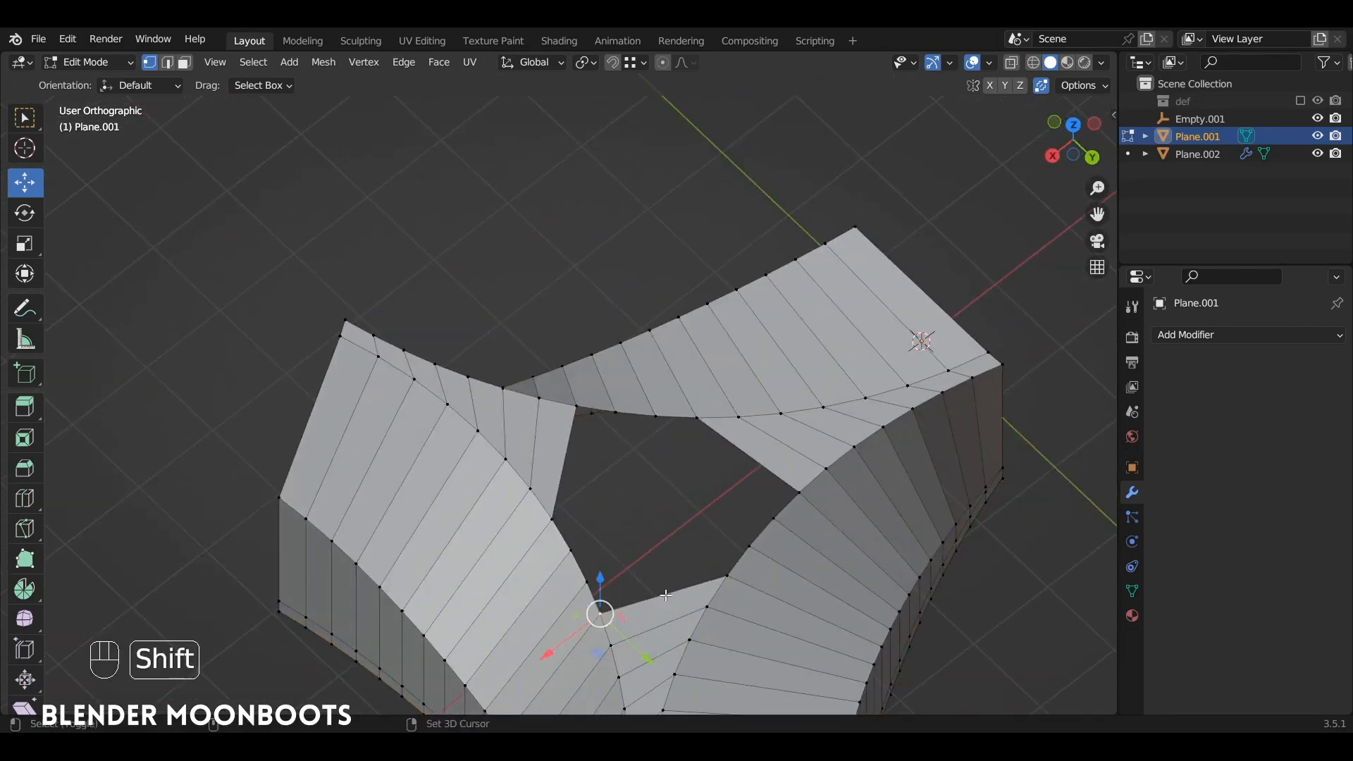
key("f")
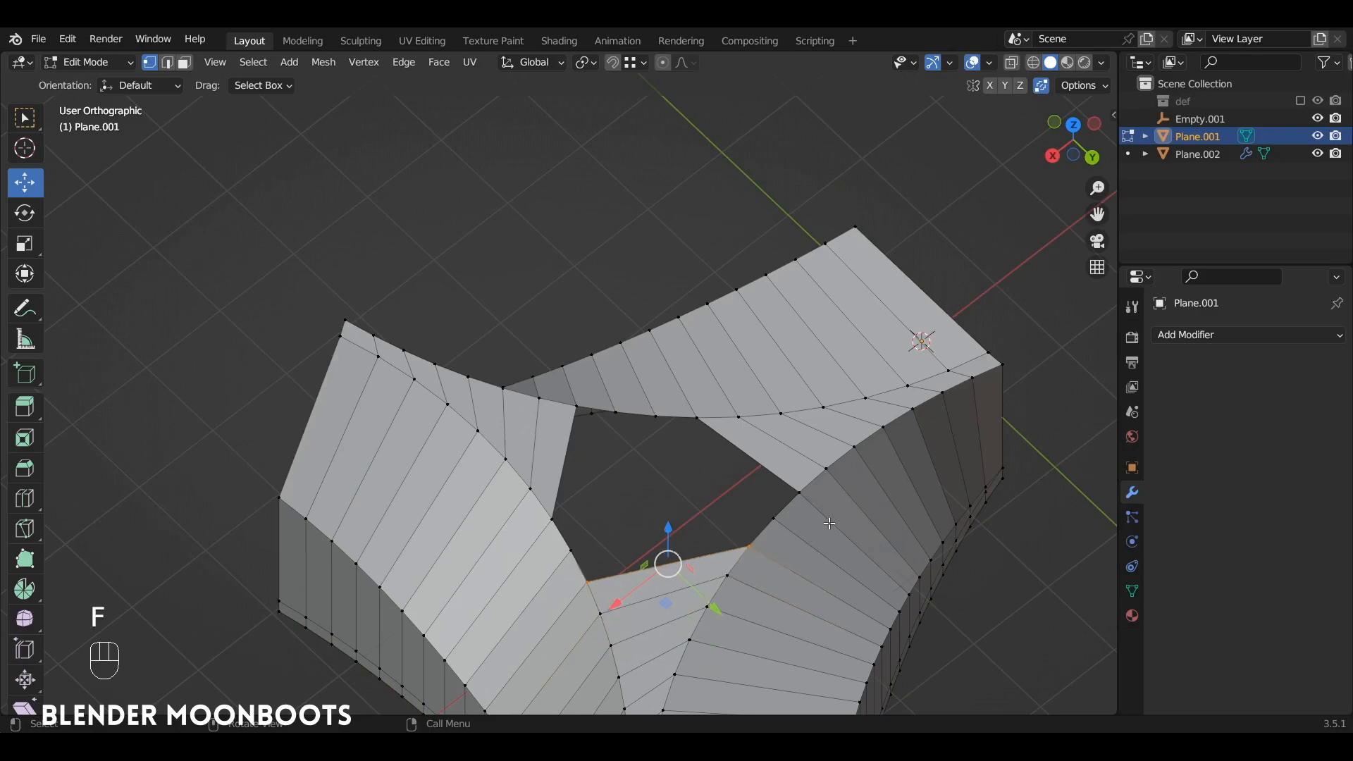
left_click(803, 495, "shift")
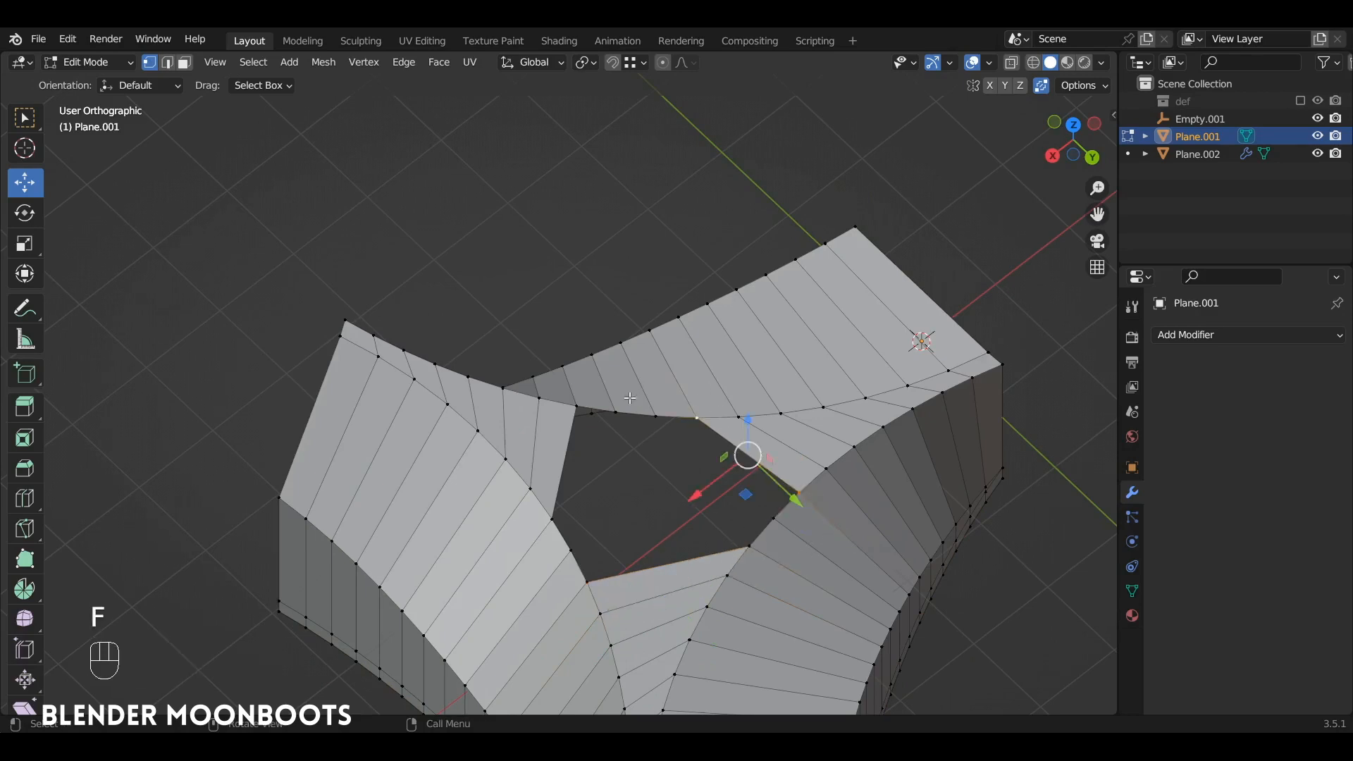
key("f")
key("f")
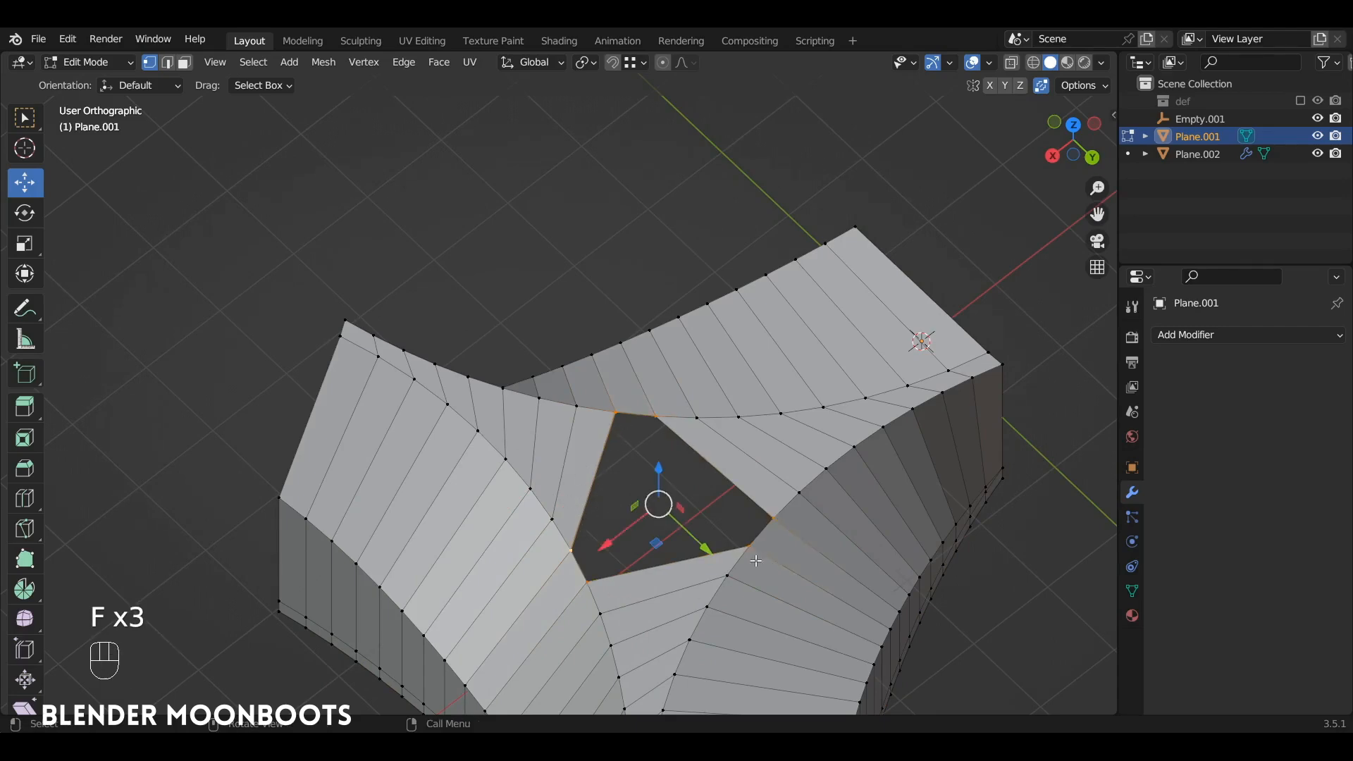
key("f")
Select the bottom boundary loop and fill it with a single face to close the underside.
left_click_drag(674, 488, 730, 454, "alt")
scroll(737, 479, "down", 2)
mouse_move(750, 550)
left_mouse_down("alt")
mouse_move(741, 471)
mouse_move(759, 456)
mouse_move(733, 547)
left_mouse_up("alt")
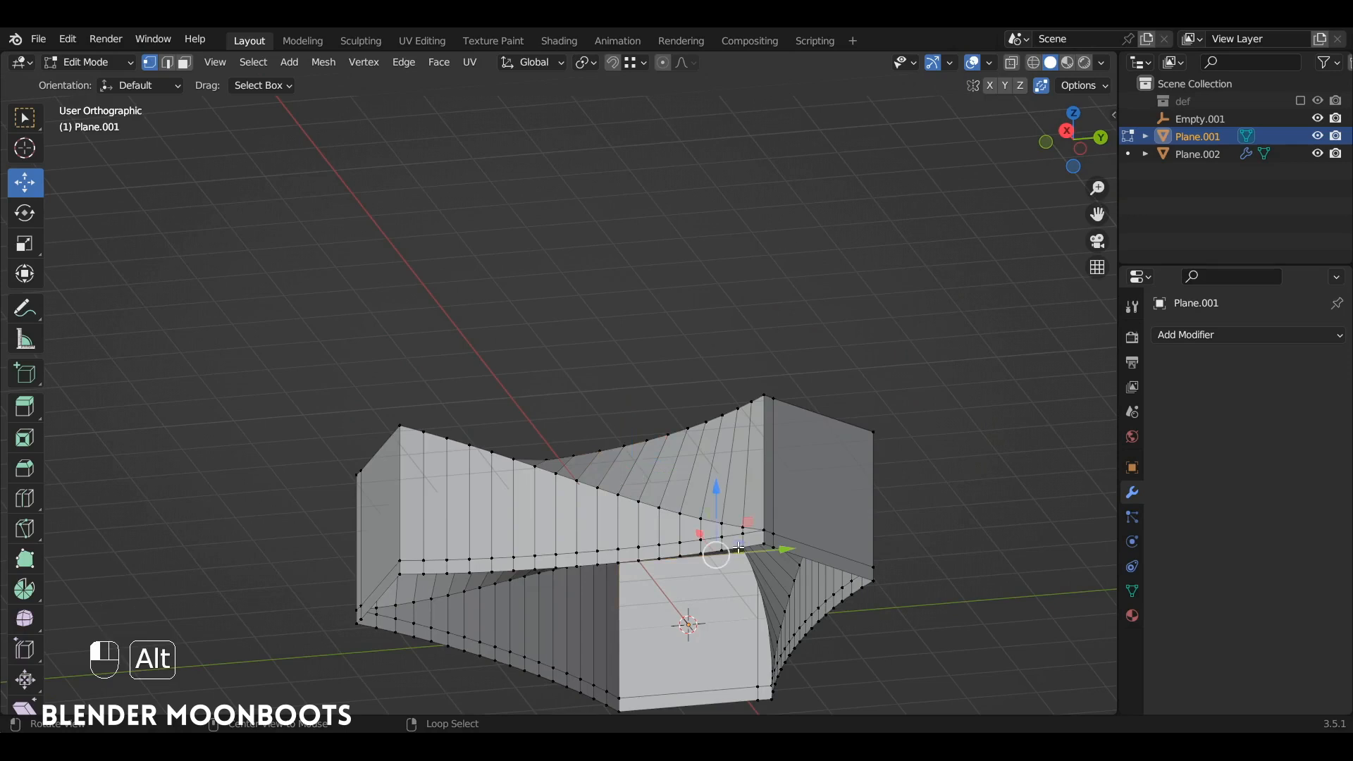
left_click(735, 547, "alt")
key("f")
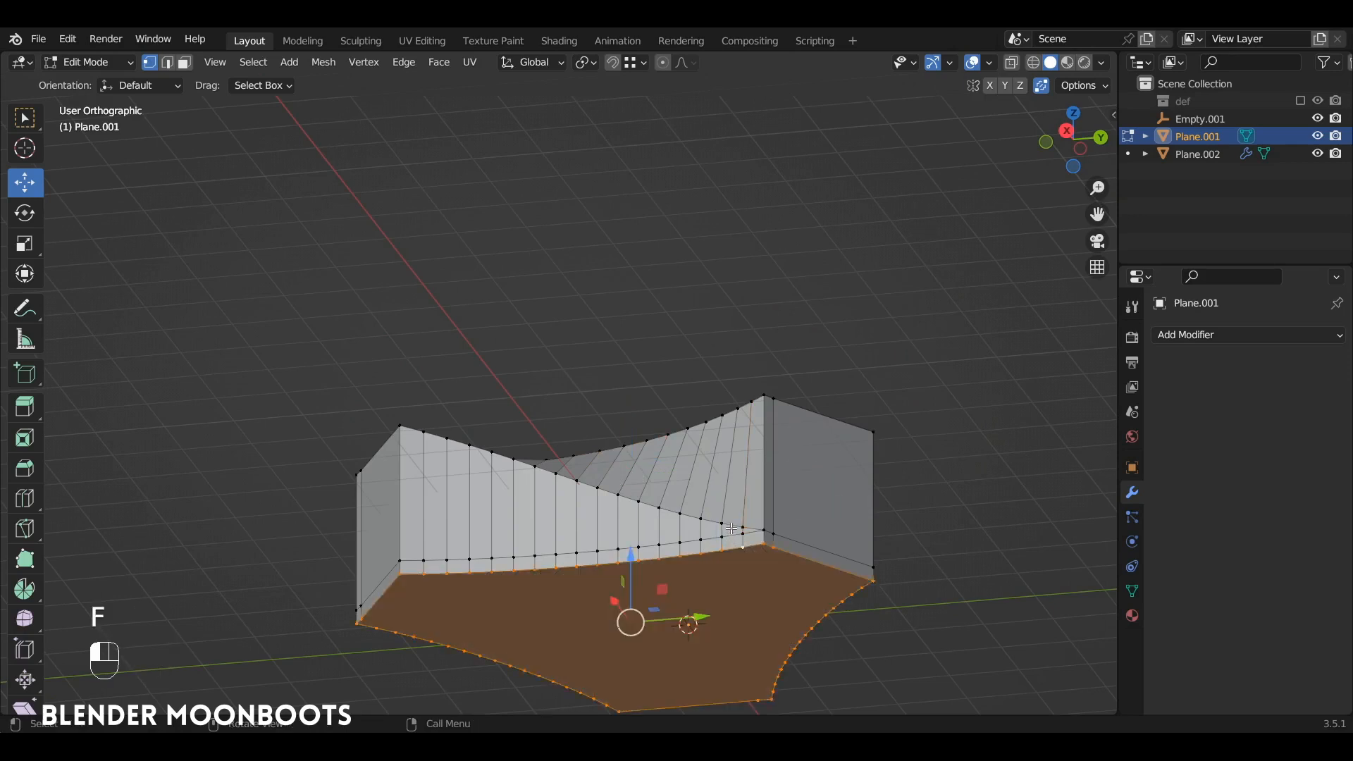
In edge mode, select the extra horizontal edge loop just above the base all the way around and dissolve it.
left_click_drag(735, 557, 737, 449, "alt")
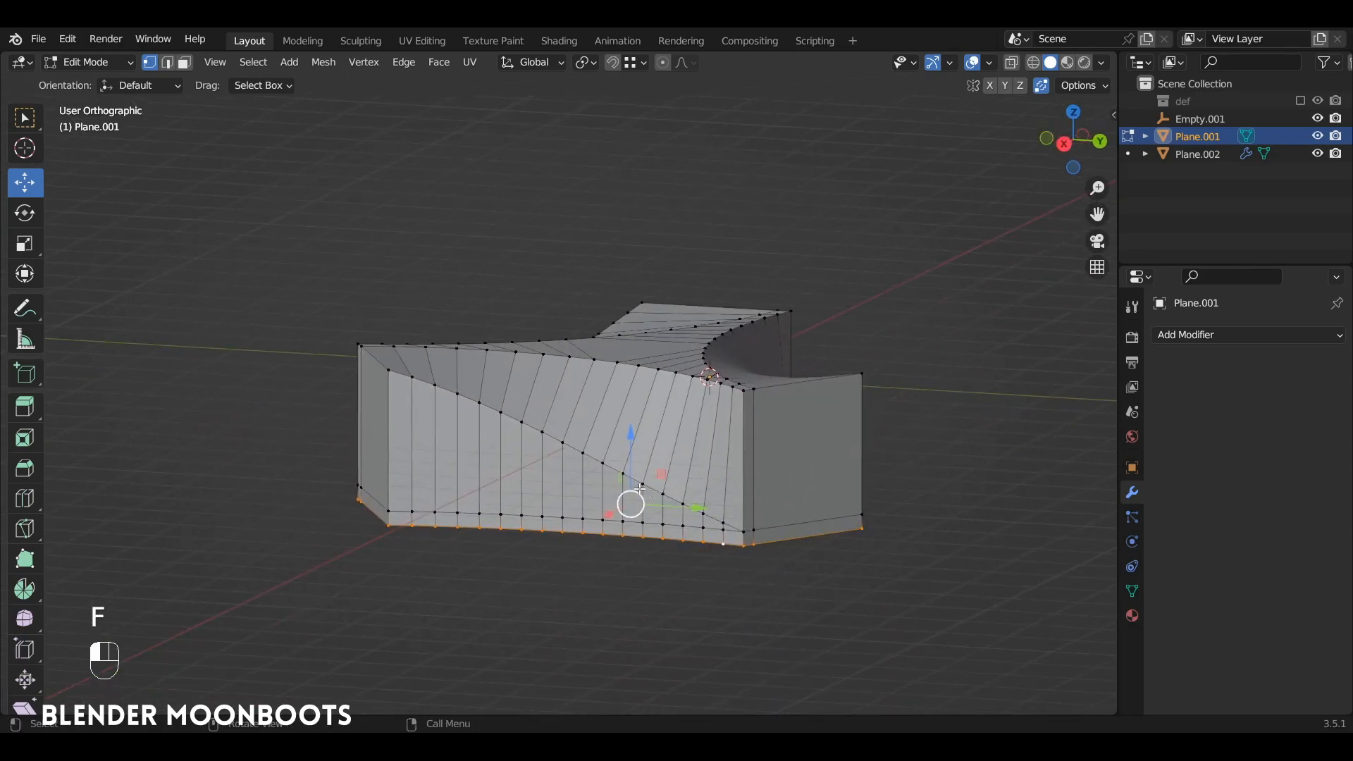
key("2")
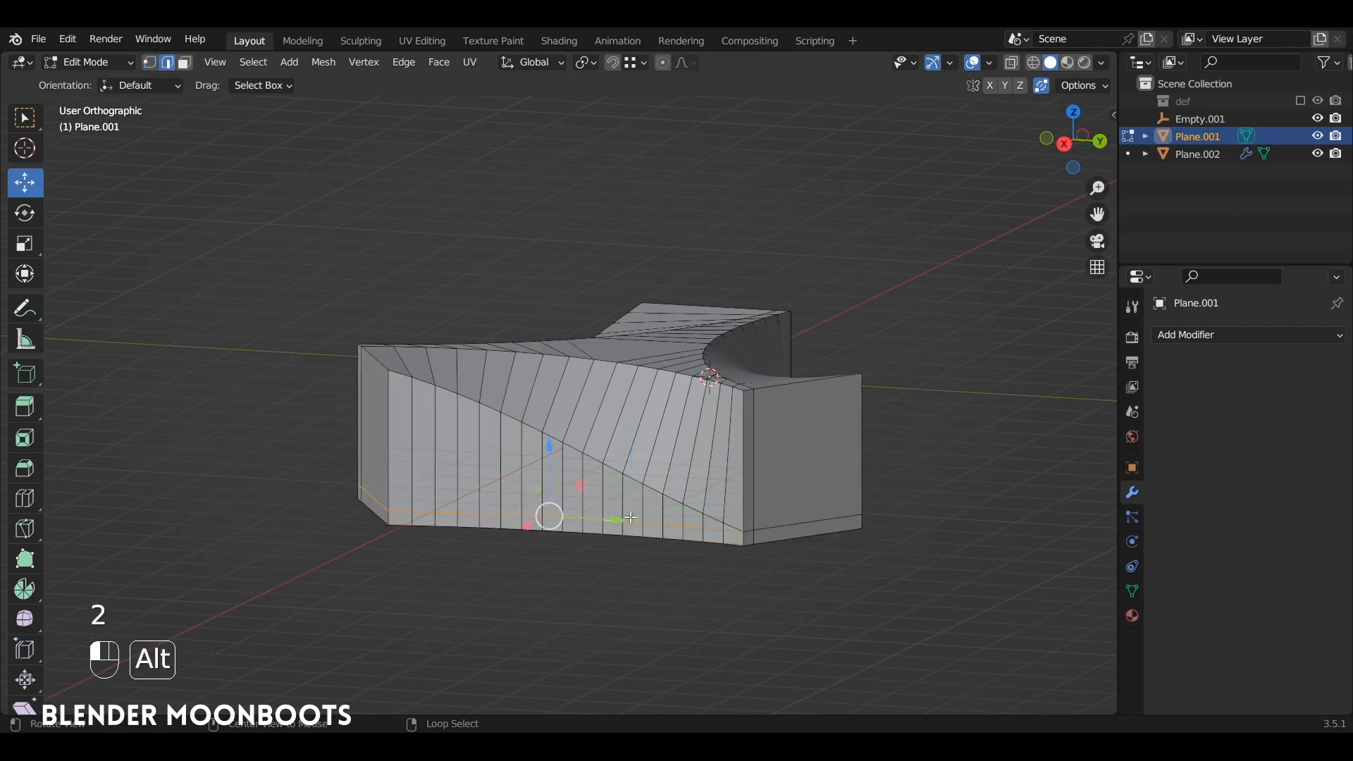
left_click_drag(630, 517, 699, 539, "alt")
left_click(766, 534, "shift")
left_click_drag(990, 530, 534, 546, "alt")
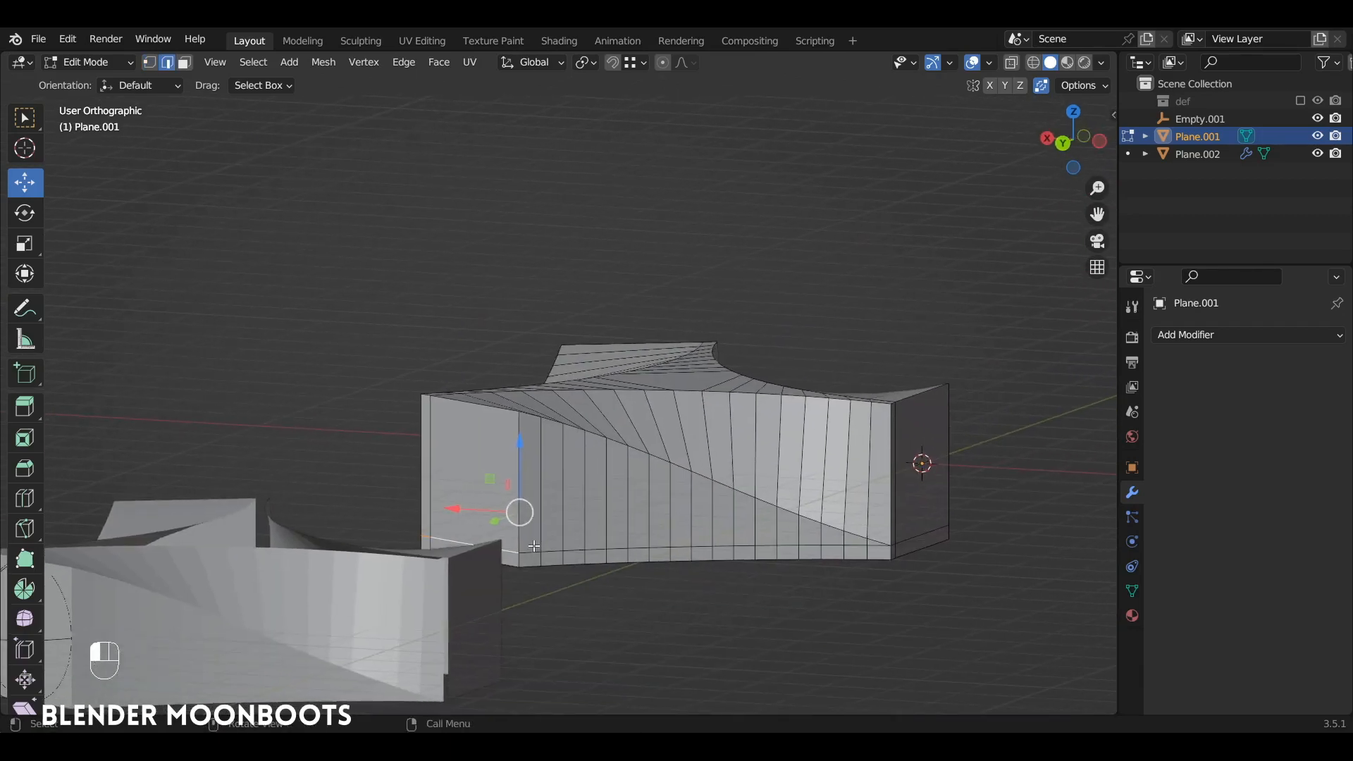
left_click(889, 541, "ctrl")
left_click_drag(921, 546, 705, 573, "alt")
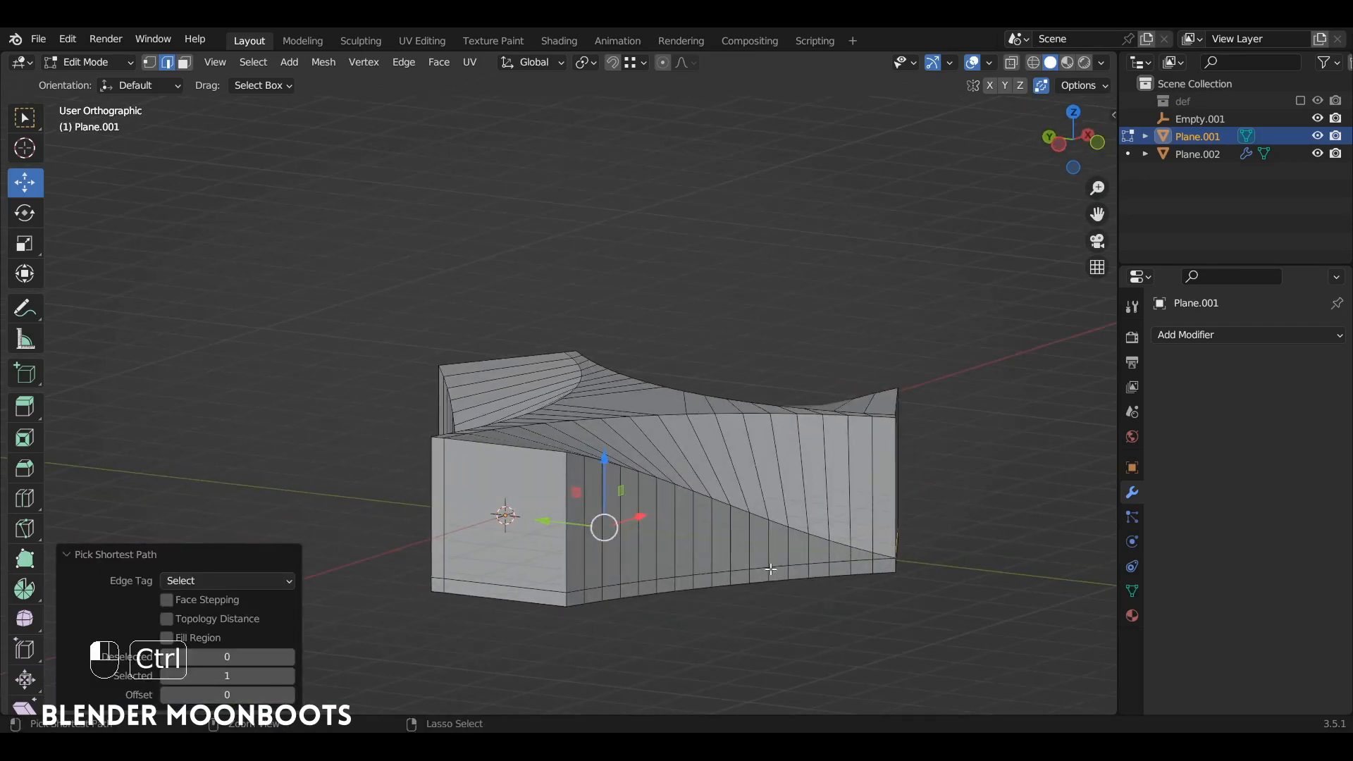
left_click(816, 564, "ctrl")
left_click_drag(815, 564, 446, 551, "alt")
key("ctrl+x")
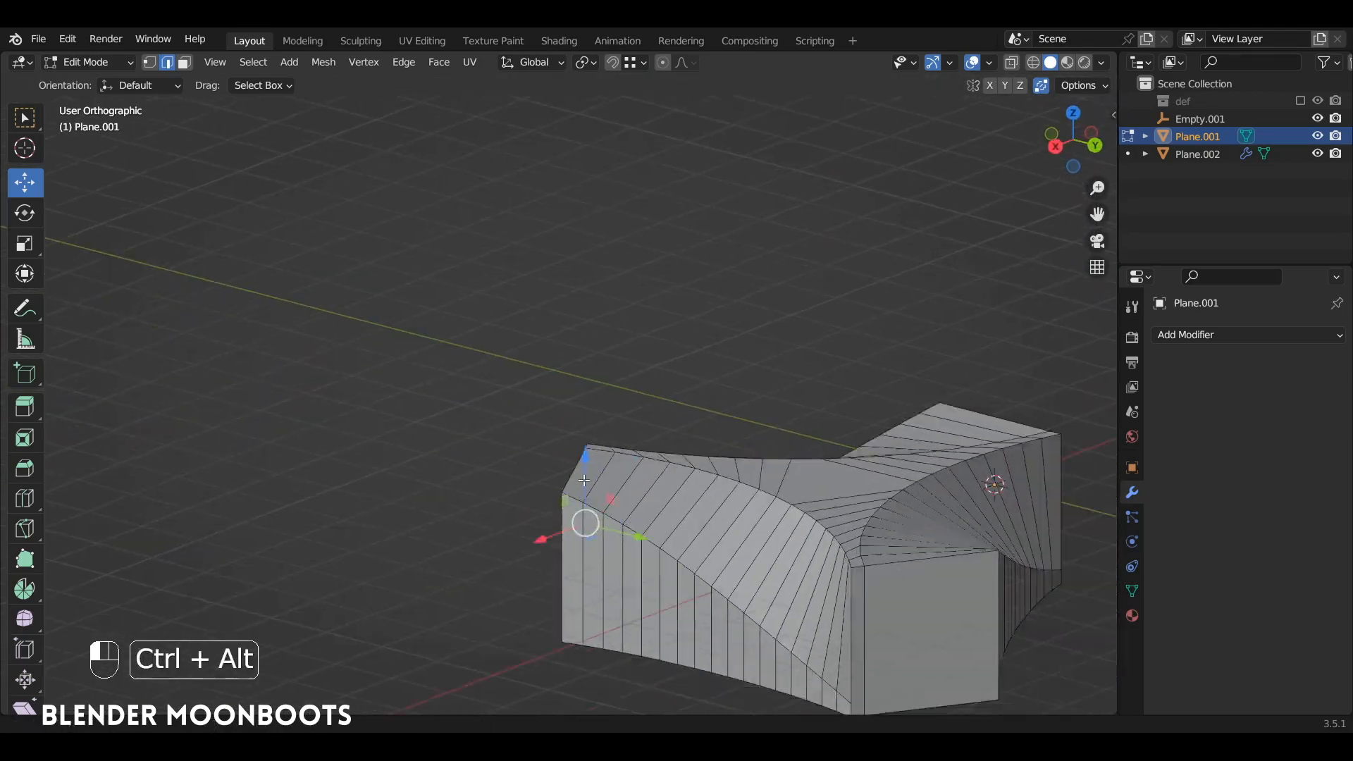
Dissolve the leftover sliver edges beside the end faces and along the filled top gaps.
left_click_drag(898, 599, 656, 576, "alt+shift")
key("ctrl+x")
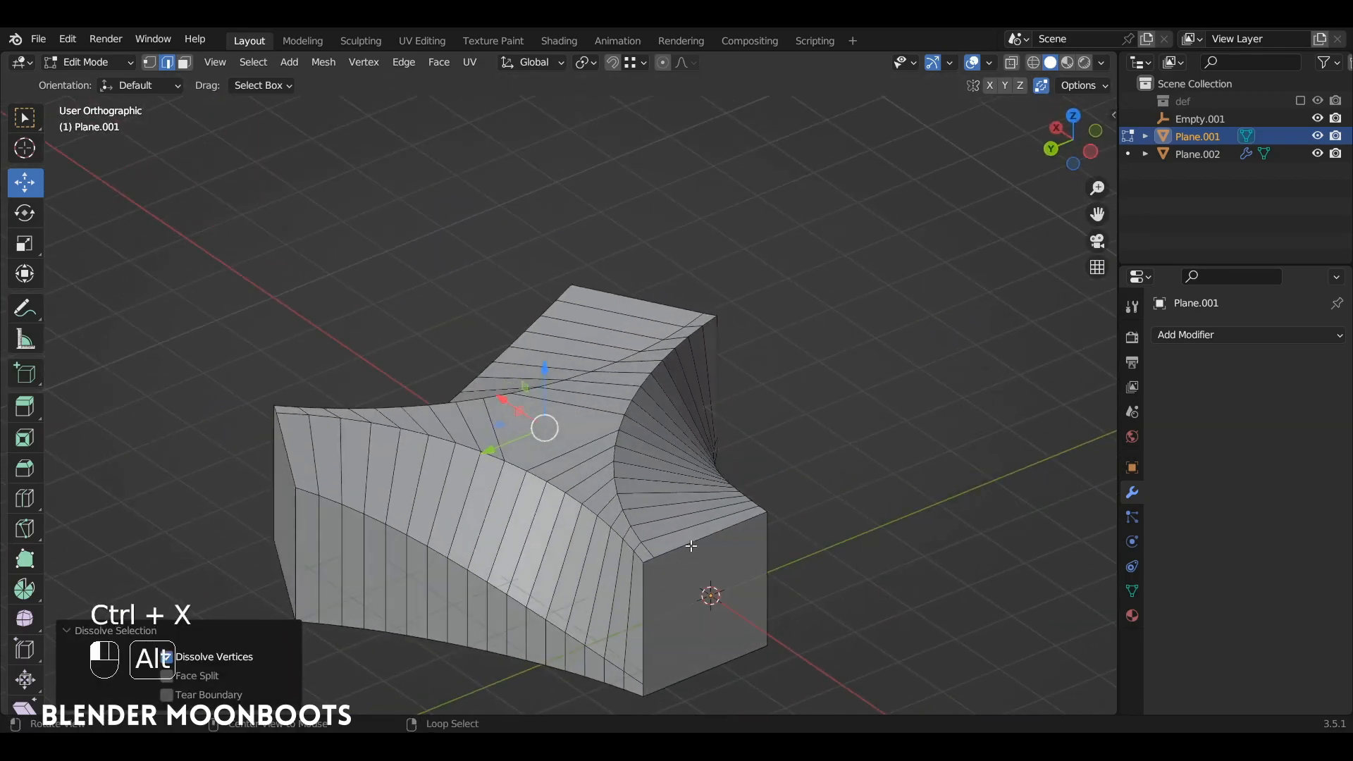
Select all the hard edges of the three-armed solid: the end-face outlines, the curved top and side edges and the bottom boundary.
left_click(699, 541, "alt")
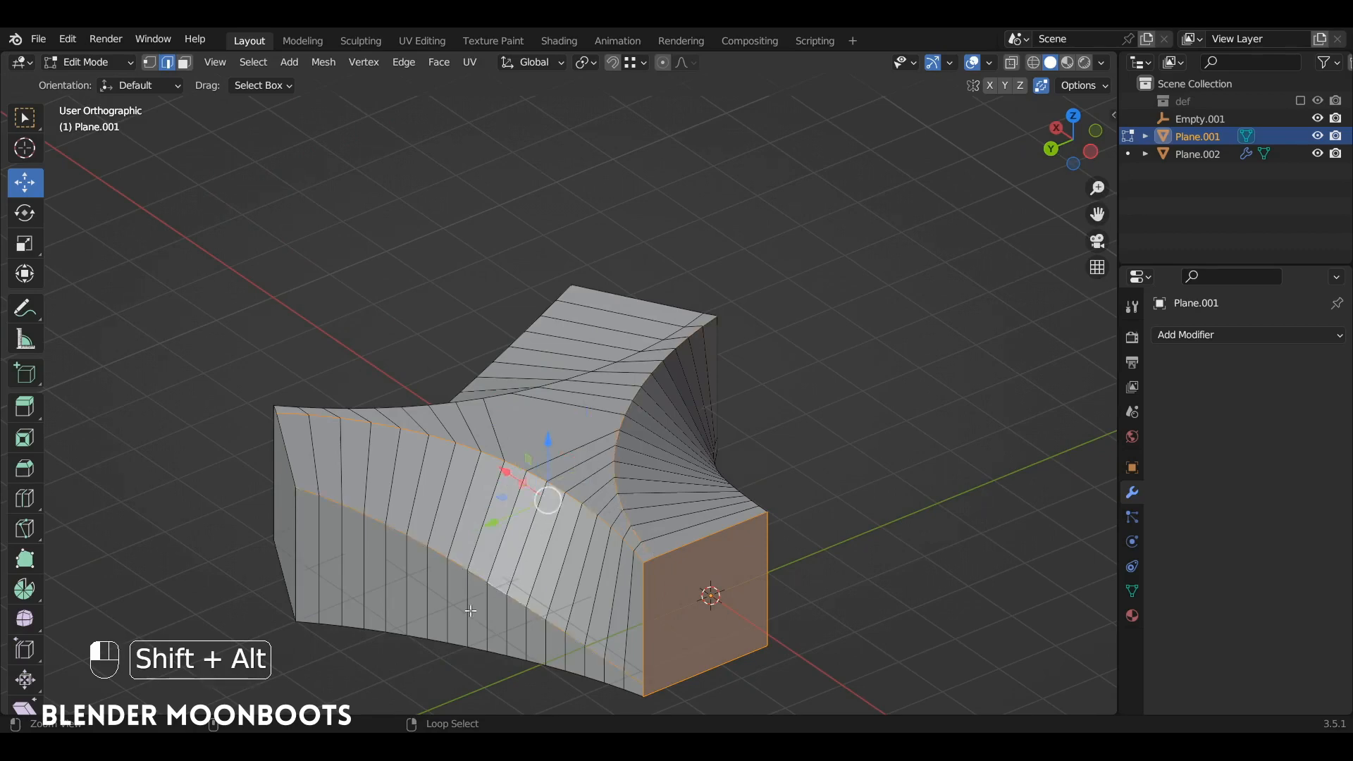
left_click_drag(493, 611, 550, 560, "alt")
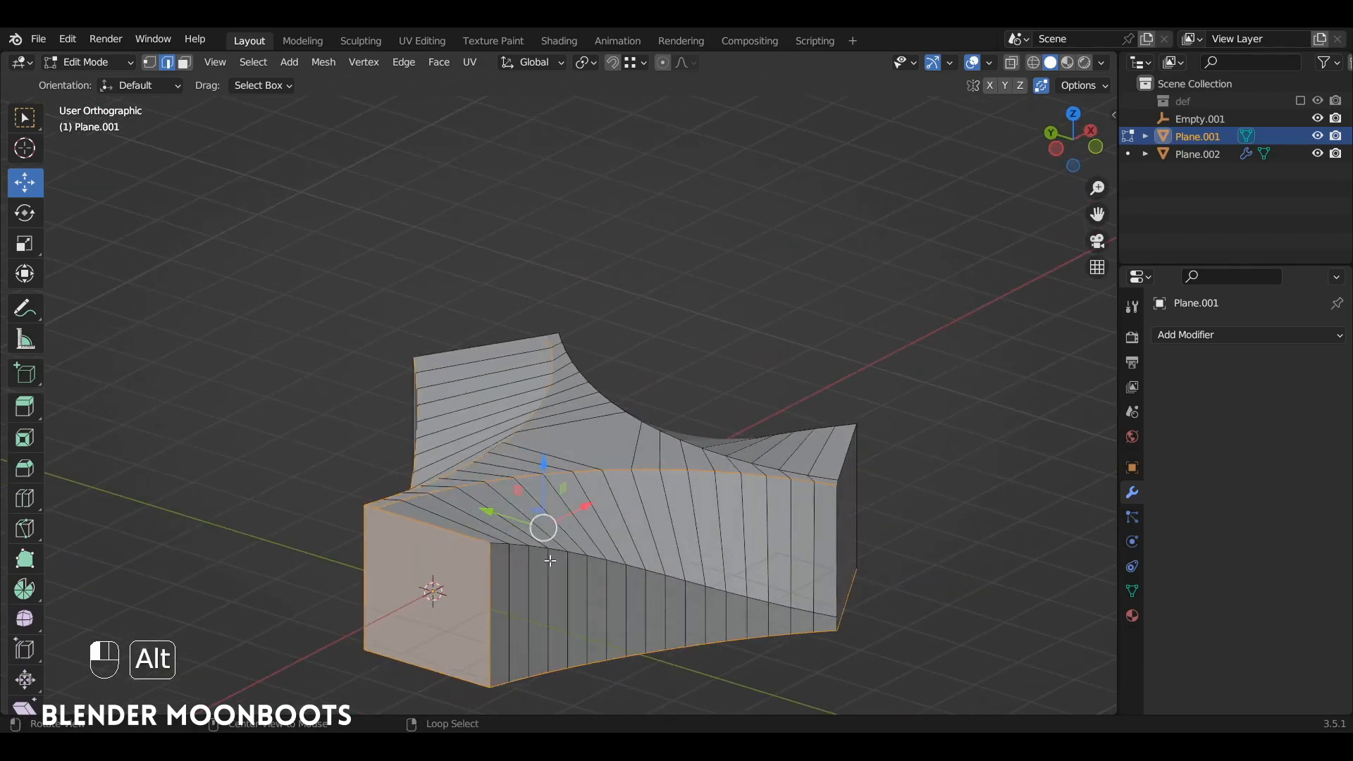
left_click_drag(691, 537, 625, 608, "alt")
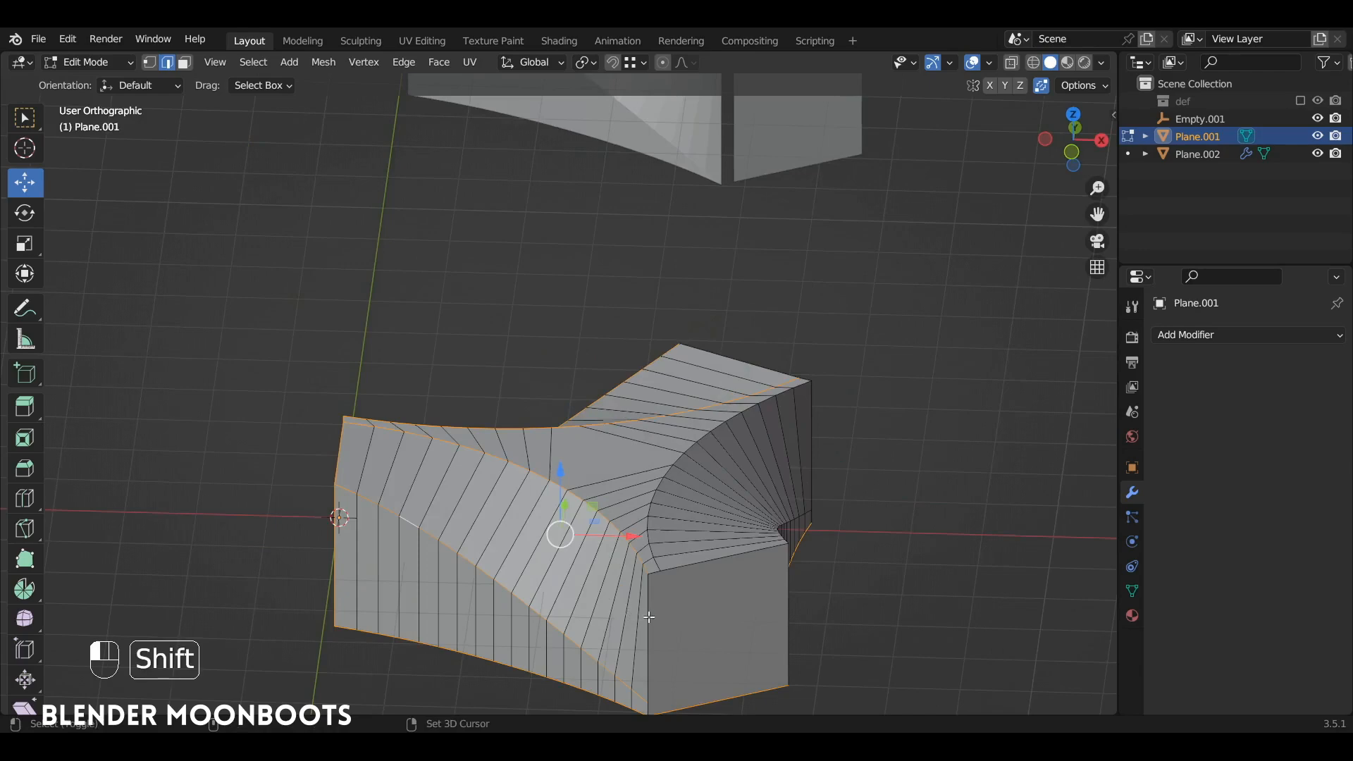
left_click_drag(785, 589, 620, 572, "alt")
left_click_drag(620, 573, 679, 488, "ctrl+alt")
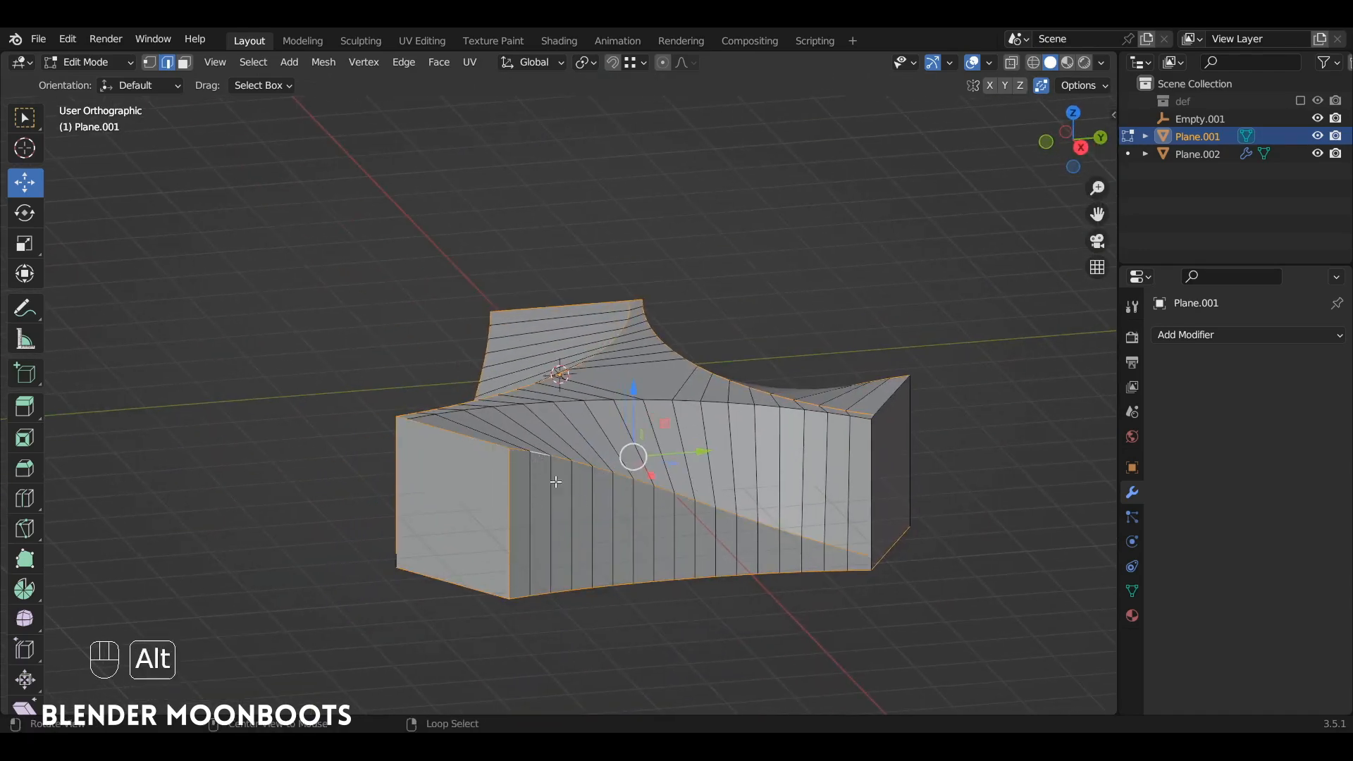
left_click_drag(556, 482, 839, 539, "alt")
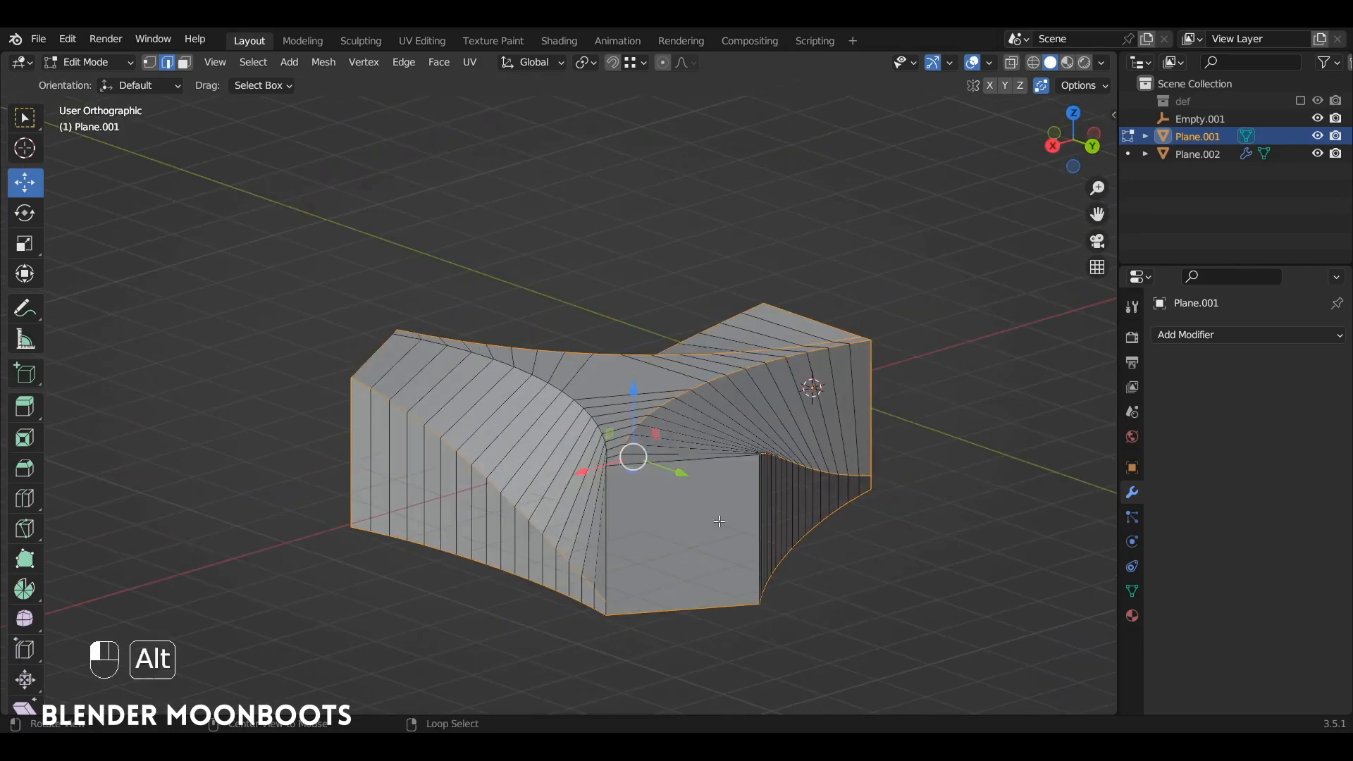
left_click_drag(627, 543, 411, 564, "alt")
Bevel the selected hard edges with 2 segments and a width of 0.0869 m.
key("ctrl+b")
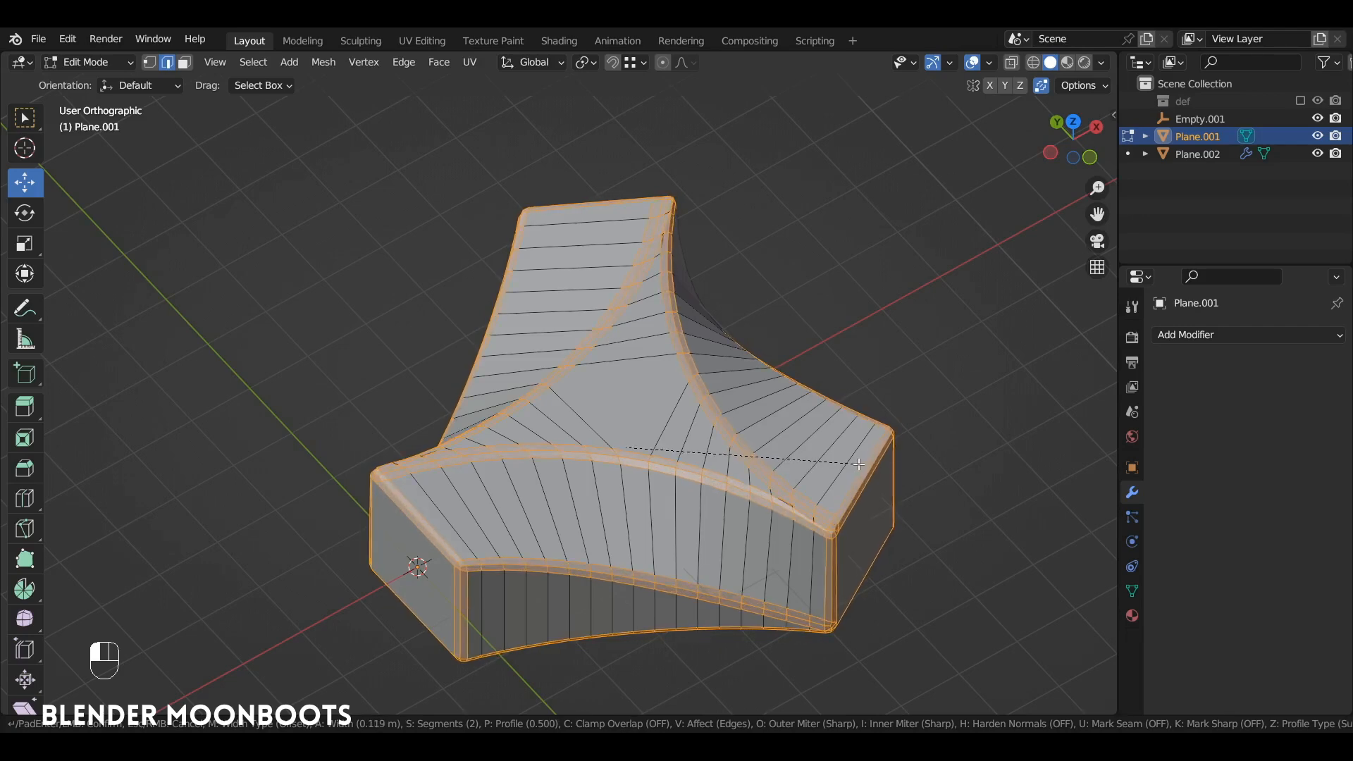
left_click(860, 465)
left_click_drag(798, 476, 976, 482, "alt")
scroll(765, 389, "up", 6)
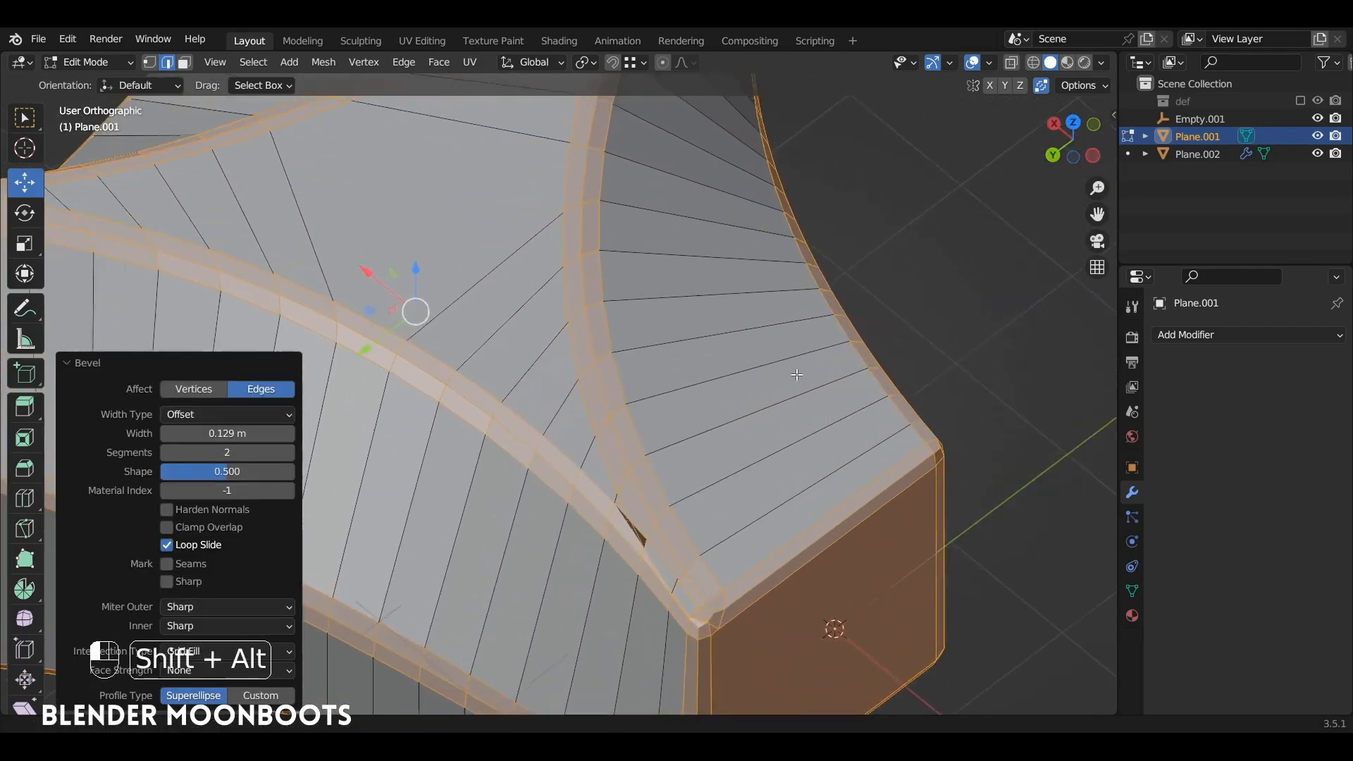
left_click_drag(285, 436, 255, 441)
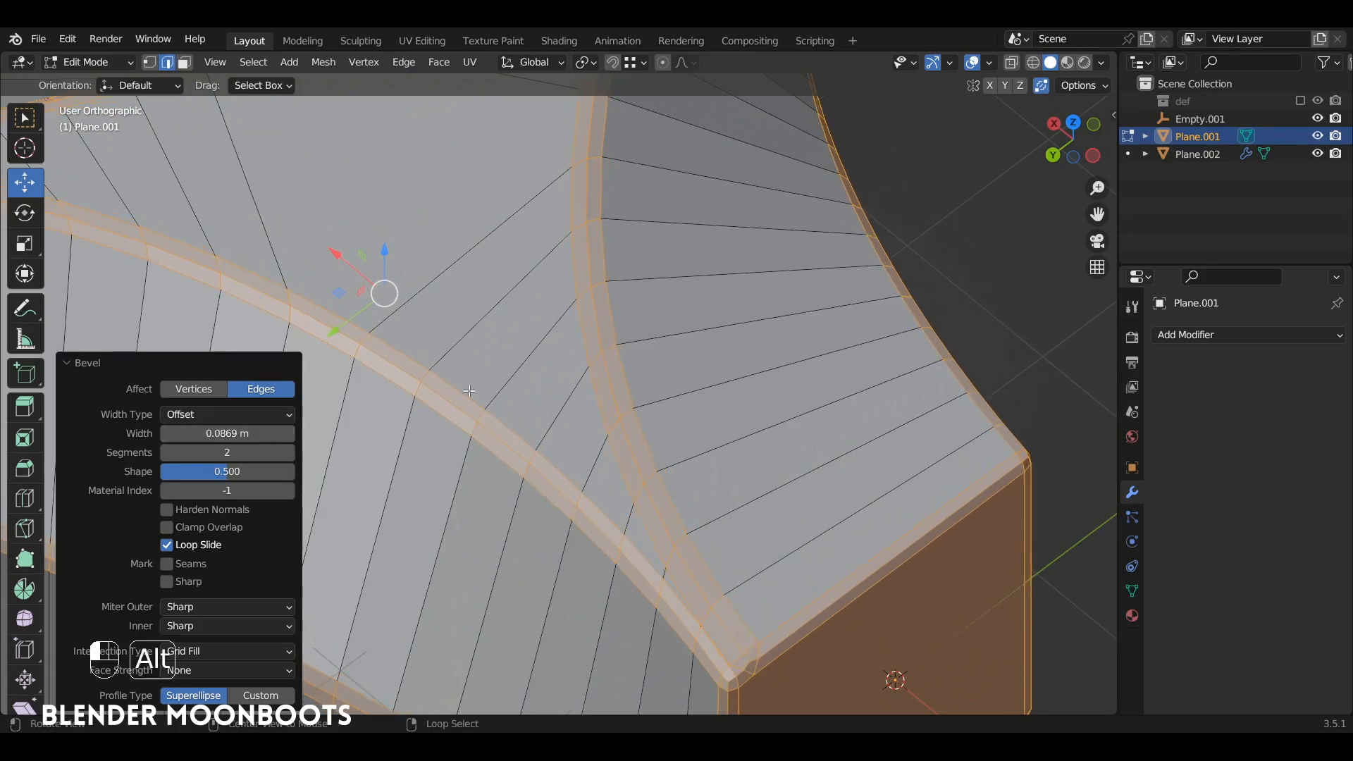
Leave mesh editing and apply Shade Smooth to the bevelled solid.
left_click_drag(563, 366, 574, 465, "ctrl+alt")
left_click_drag(575, 466, 748, 473, "alt+shift")
key("Tab")
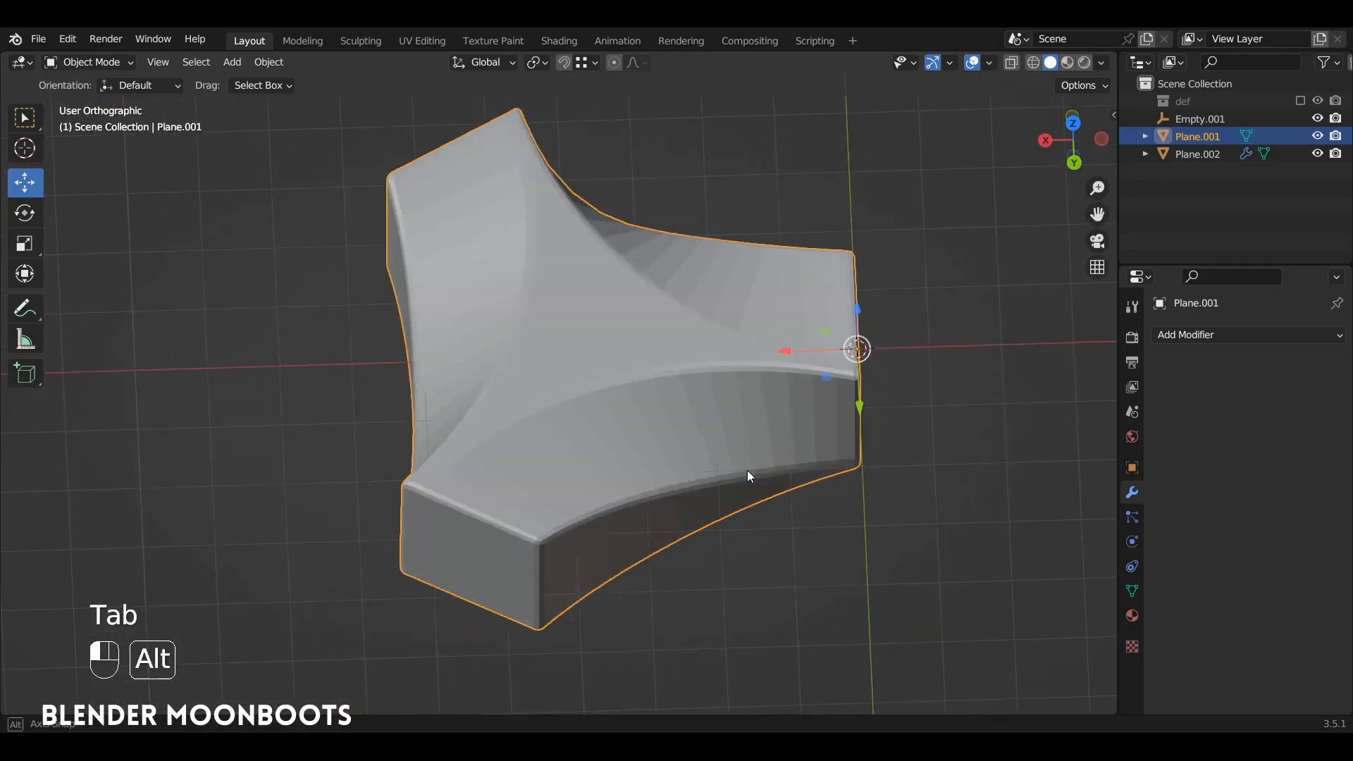
right_click(719, 398)
left_click(713, 395)
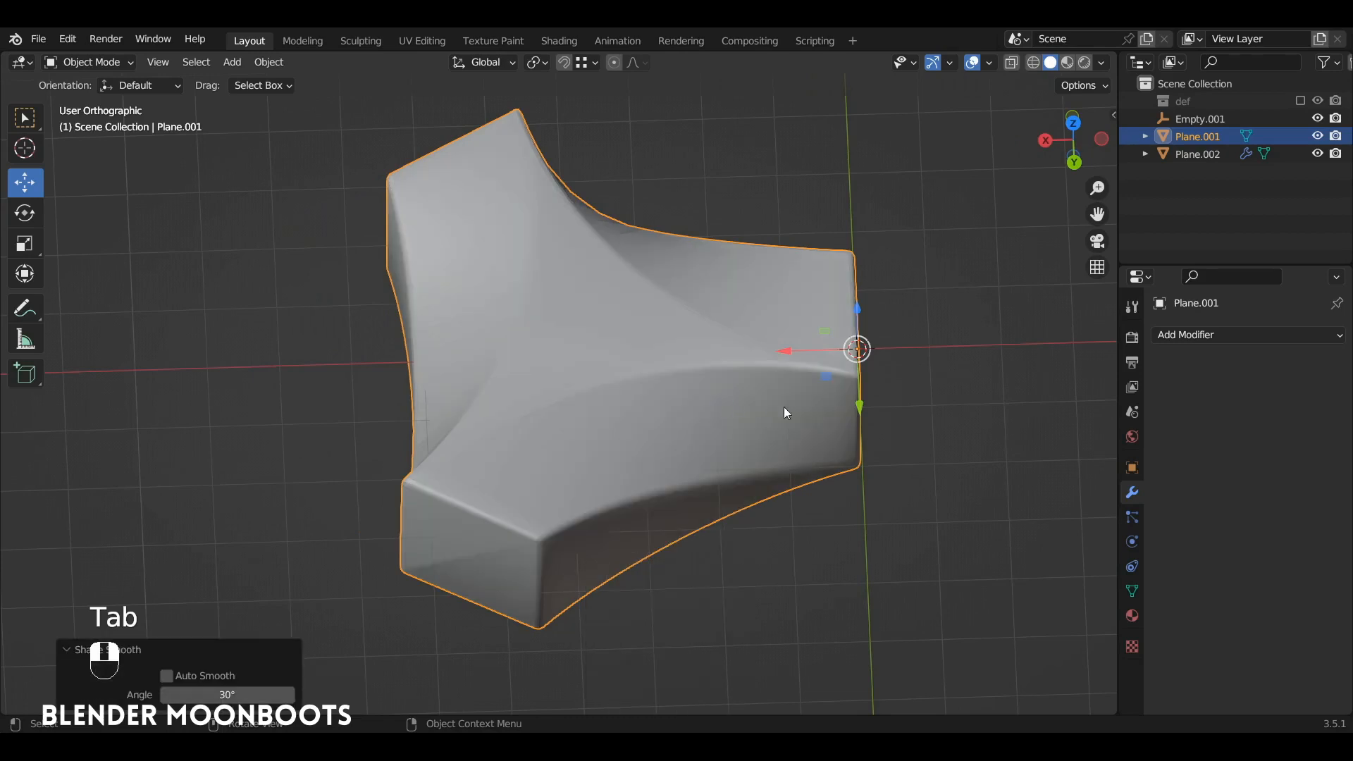
Enable Auto Smooth in the solid's normals settings and set its angle to 14.4°.
left_click(1132, 593)
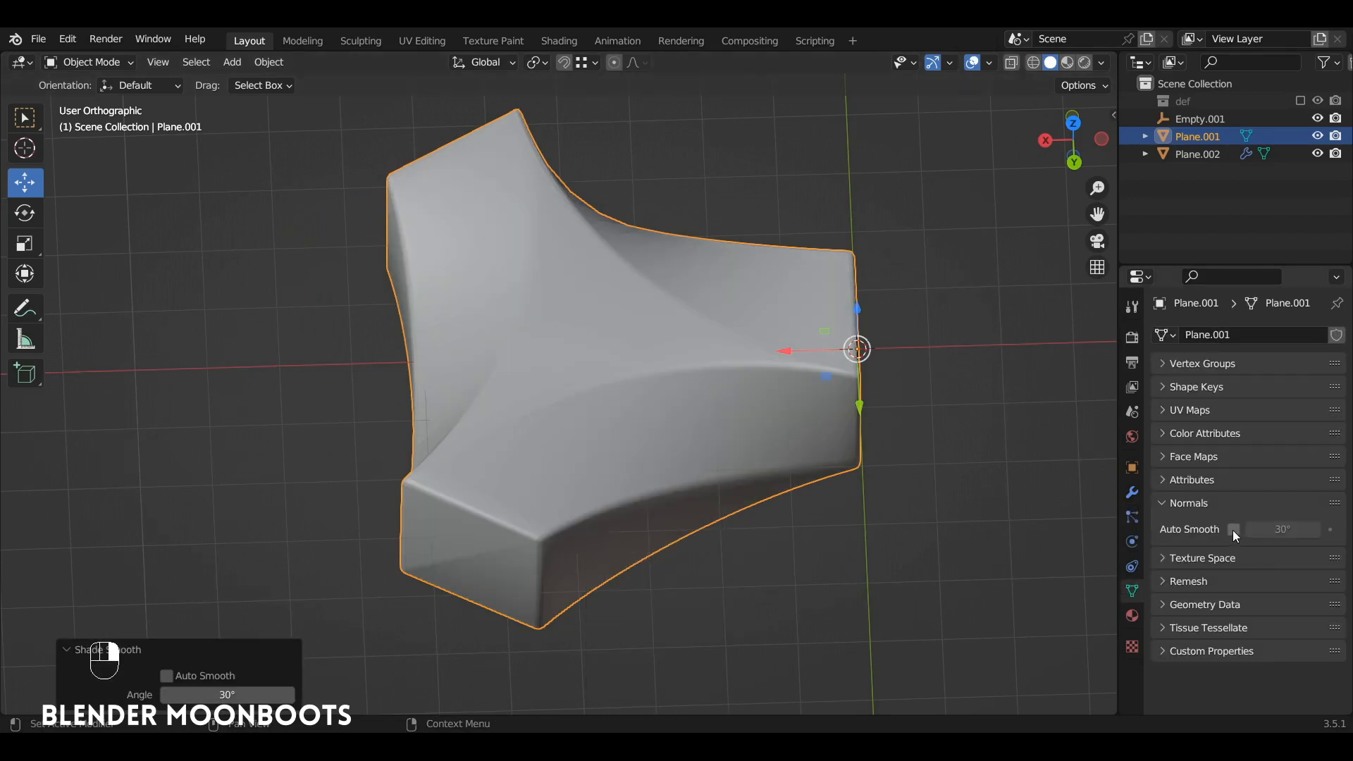
left_click(1233, 530)
mouse_move(1267, 529)
left_mouse_down()
mouse_move(1073, 538)
mouse_move(1224, 552)
mouse_move(1146, 547)
left_mouse_up()
middle_click_drag(1049, 514, 481, 447, "alt")
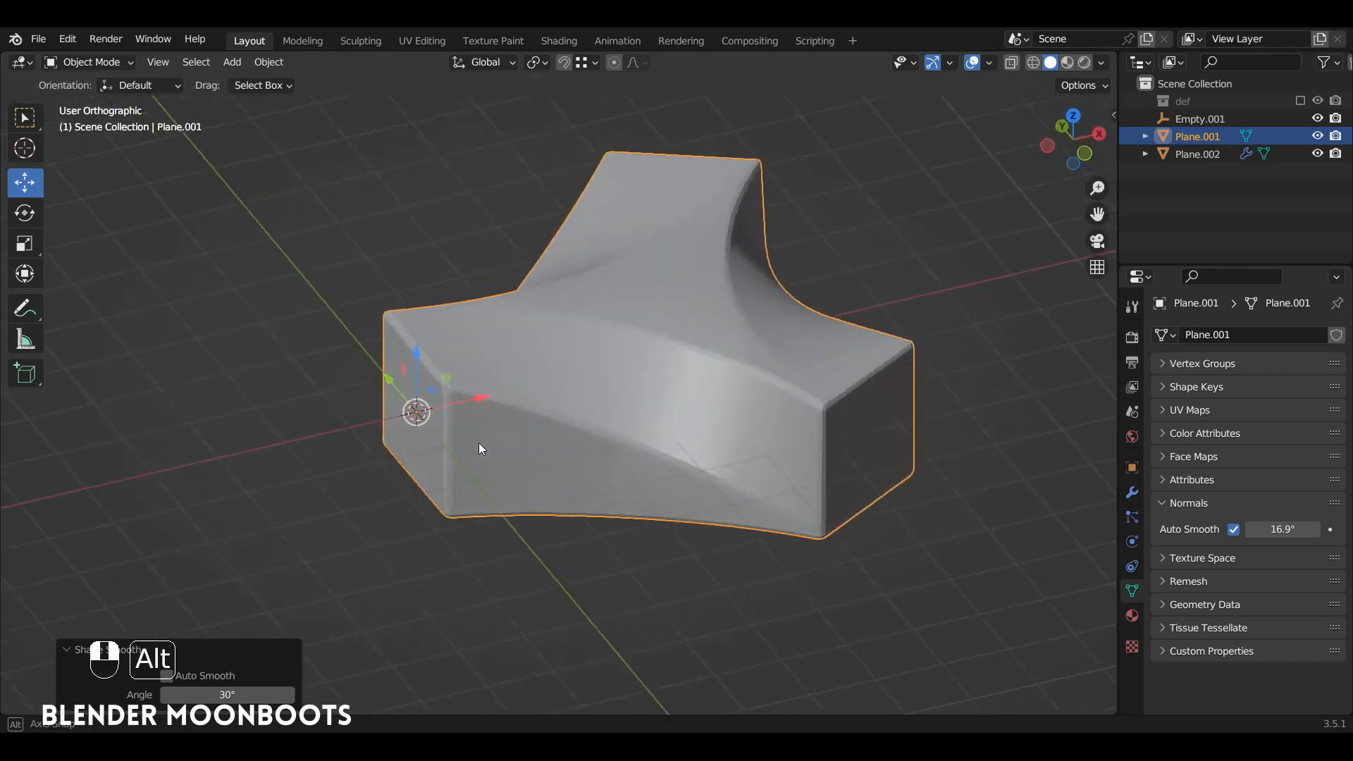
left_click_drag(479, 443, 695, 362, "alt")
left_click_drag(832, 384, 824, 430, "alt")
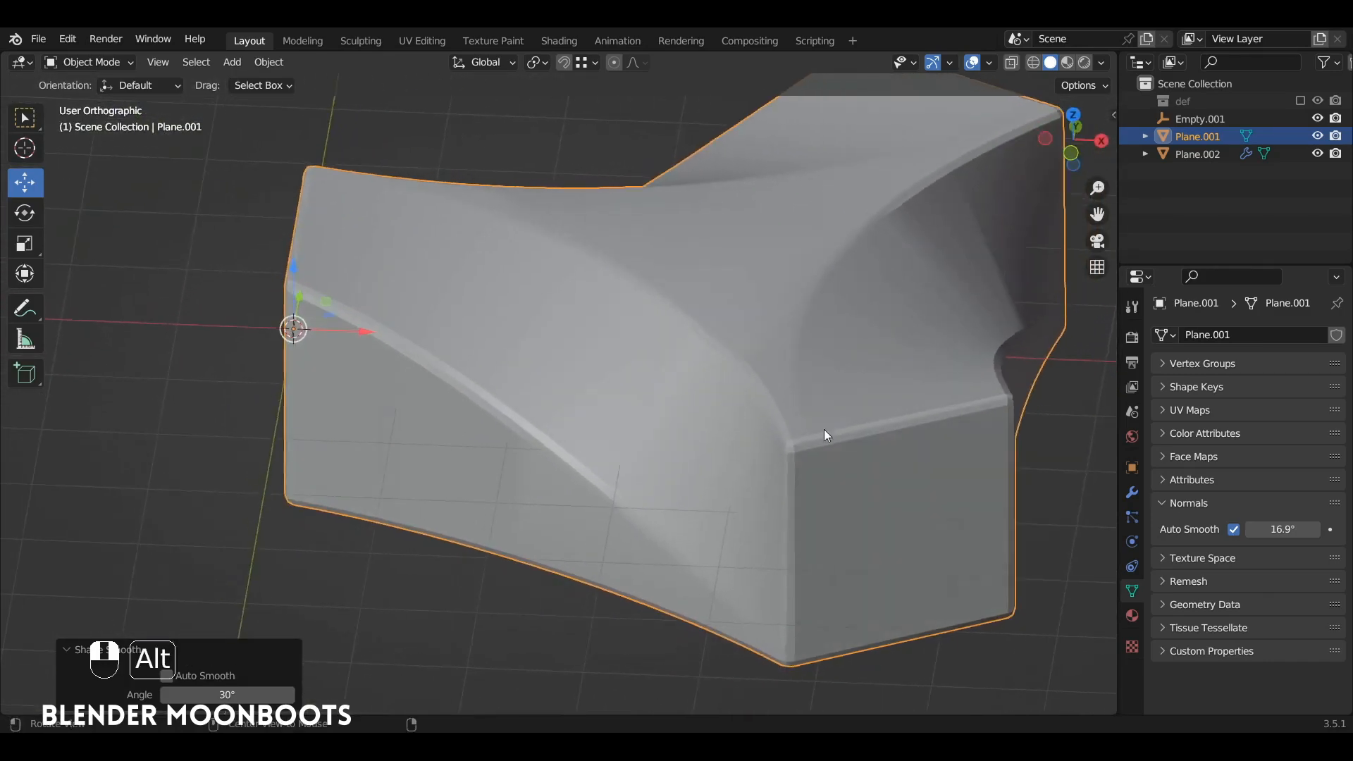
mouse_move(1272, 529)
left_mouse_down()
mouse_move(1160, 535)
mouse_move(1209, 538)
left_mouse_up()
left_click_drag(1021, 502, 1078, 514, "alt")
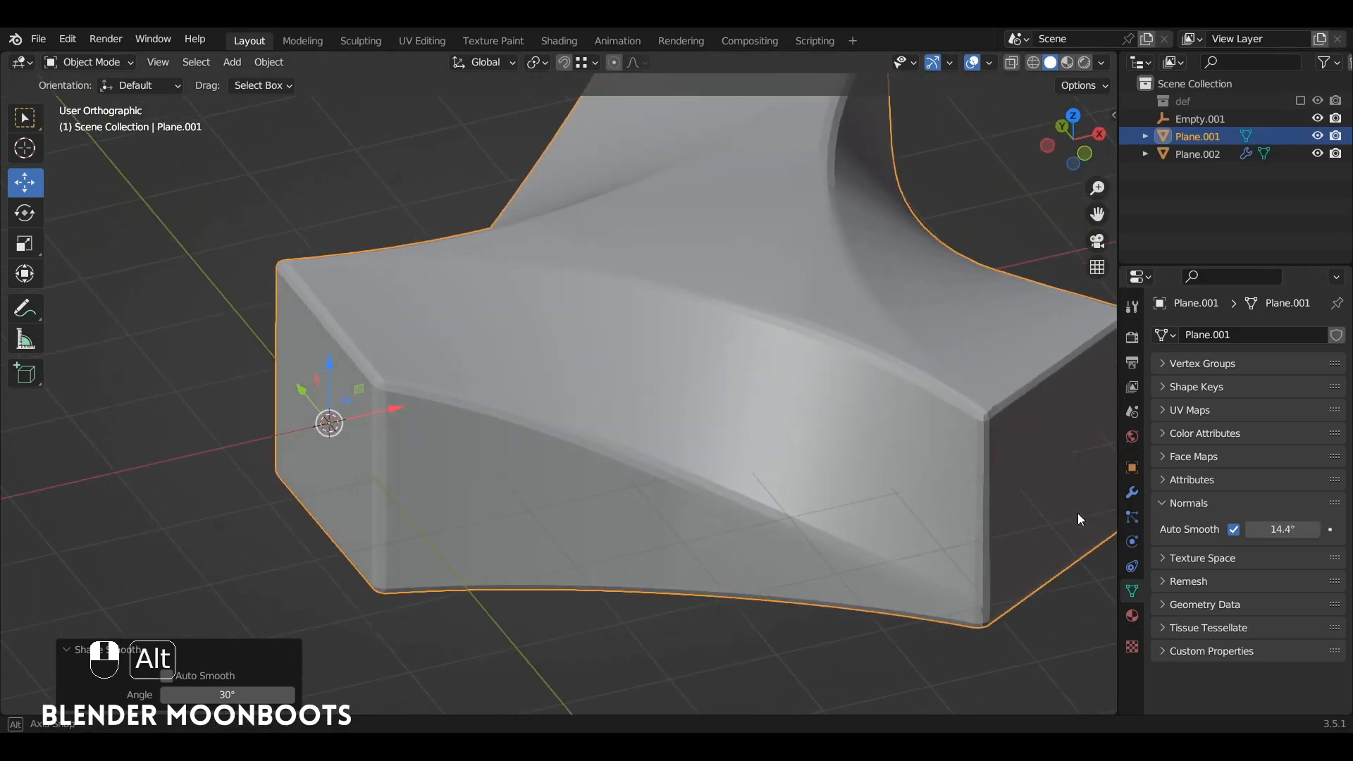
Add a Weighted Normal modifier to the bevelled solid.
left_click(1131, 493)
left_click(1159, 337)
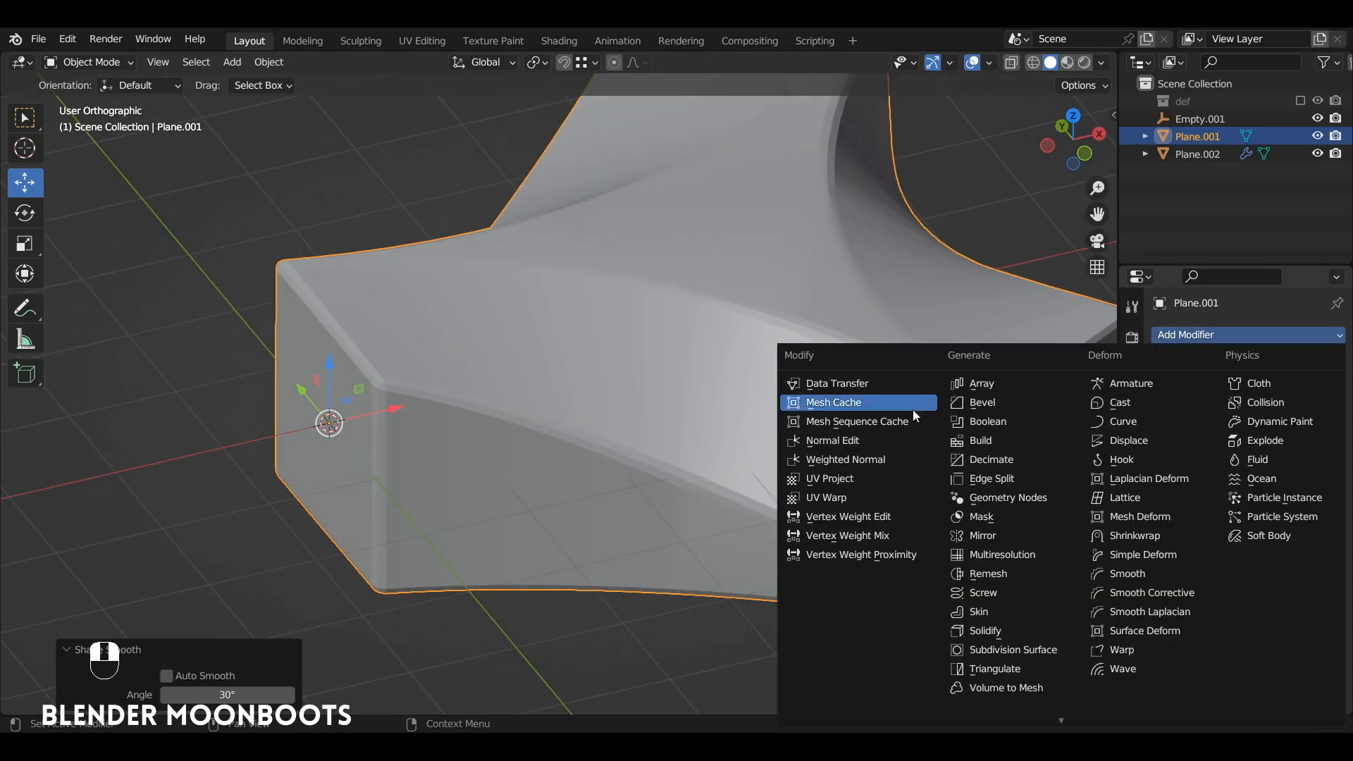
left_click(880, 459)
left_click_drag(896, 463, 880, 480, "alt")
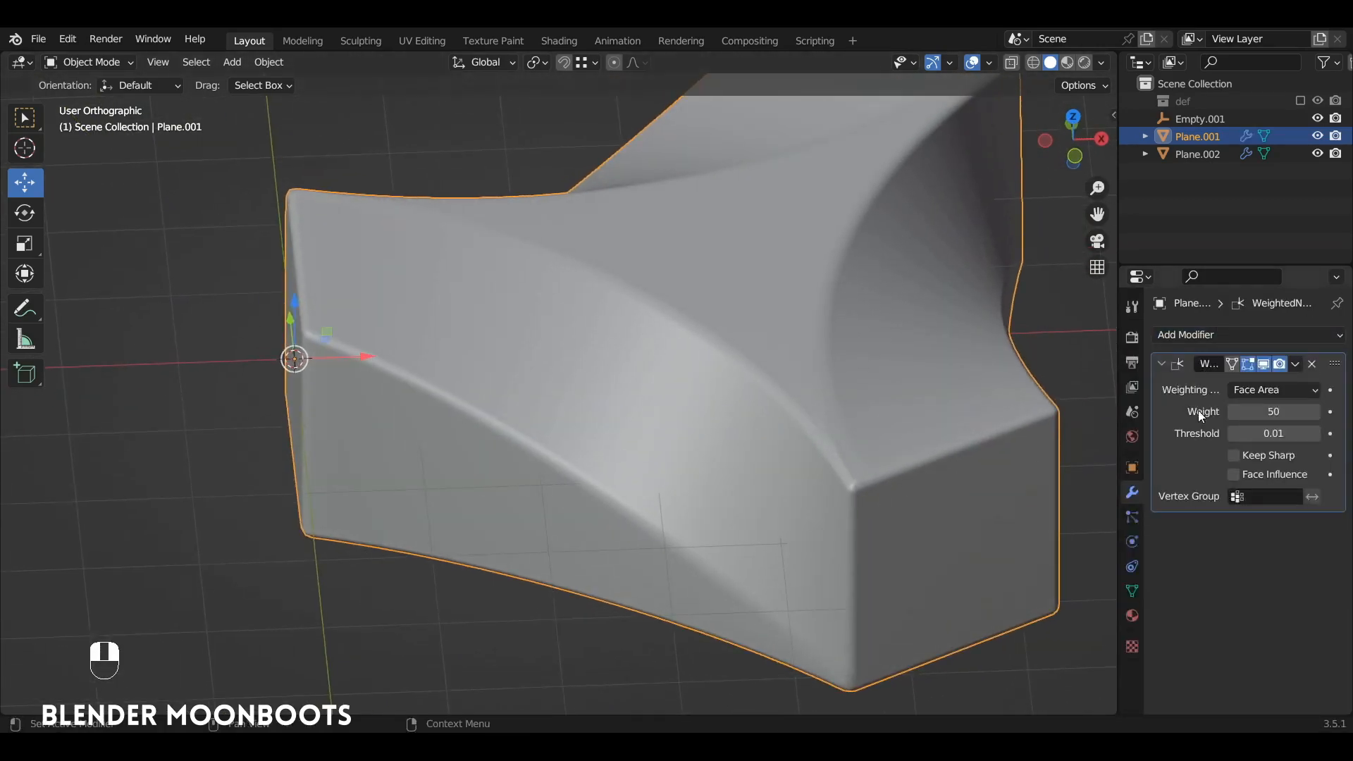
Compare the solid's shading with and without the Weighted Normal modifier by repeatedly toggling its viewport display.
left_click(1266, 363)
left_click(1266, 362)
left_click(1267, 362)
left_click(1265, 361)
left_click(1262, 363)
left_click(1265, 361)
left_click(1266, 361)
left_click(1268, 362)
left_click(1267, 364)
left_click(1264, 362)
Save the scene with the three finished objects to objet.blend.
left_click_drag(1022, 437, 1016, 388, "alt")
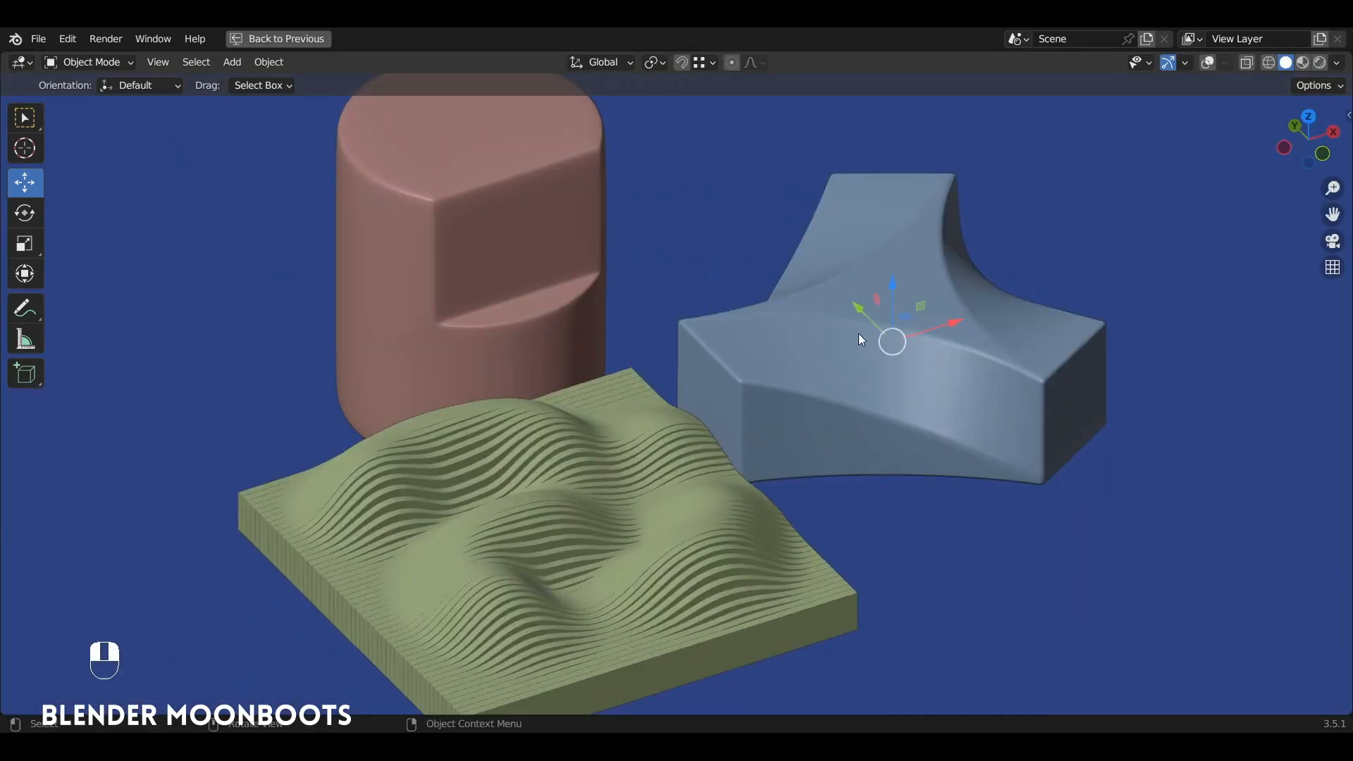
key("ctrl+s")
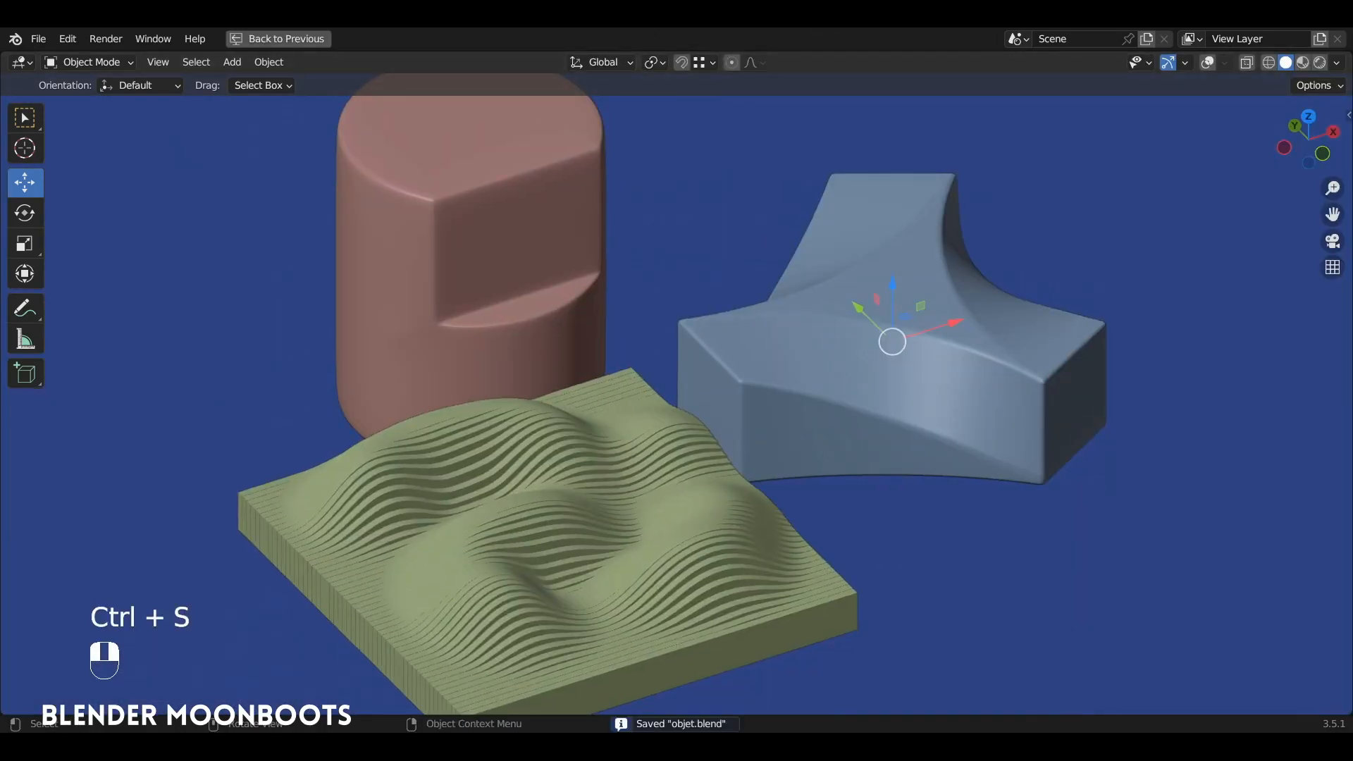